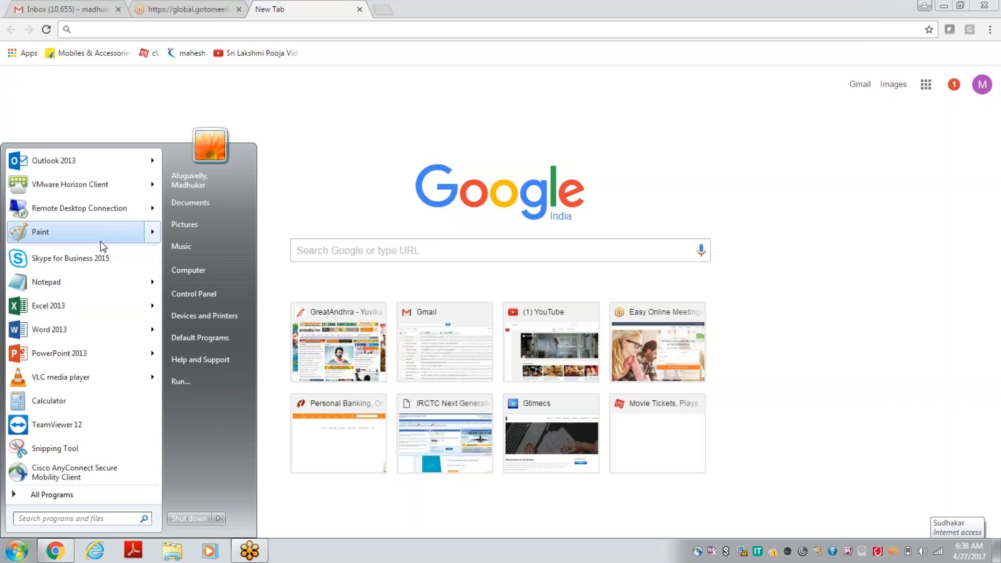
Step: Open Paint and add a text box about 497 × 252 px with the first line "Breaks and Sections"
{"action": "mouse_move", "coordinate": [101, 242]}
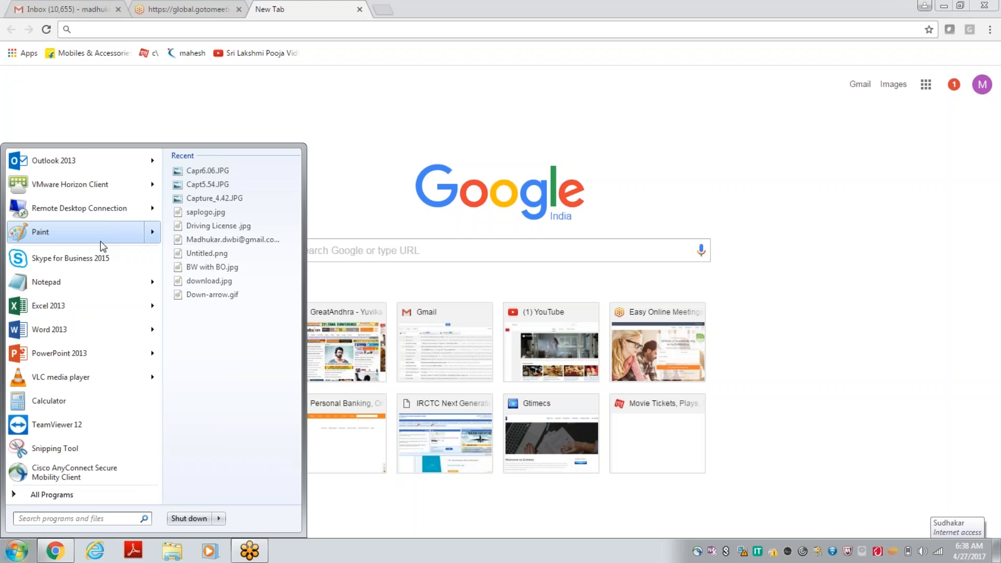
{"action": "left_click", "coordinate": [102, 242]}
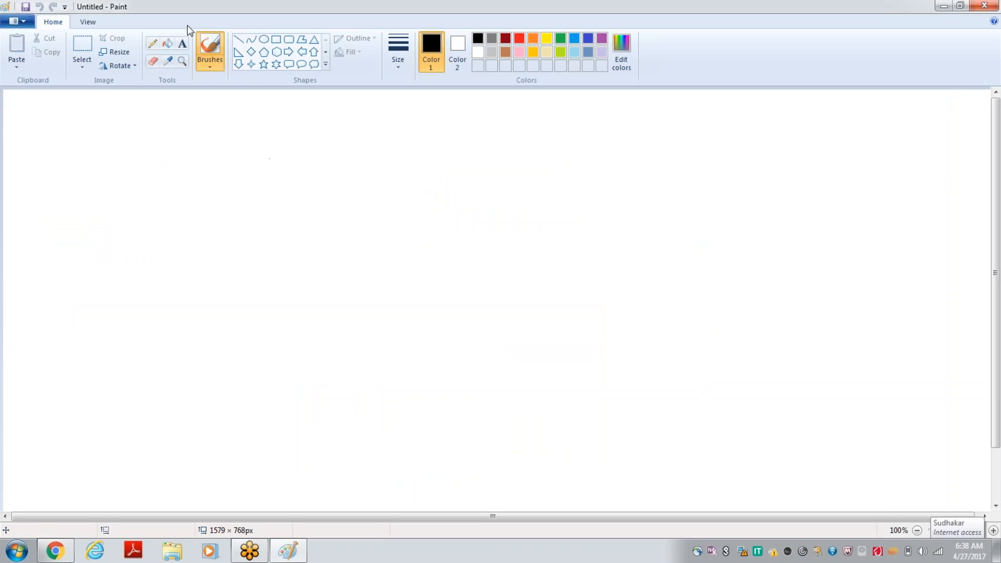
{"action": "left_click", "coordinate": [184, 48]}
{"action": "left_click_drag", "start_coordinate": [199, 190], "coordinate": [511, 349]}
{"action": "type", "text": "Breaks and"}
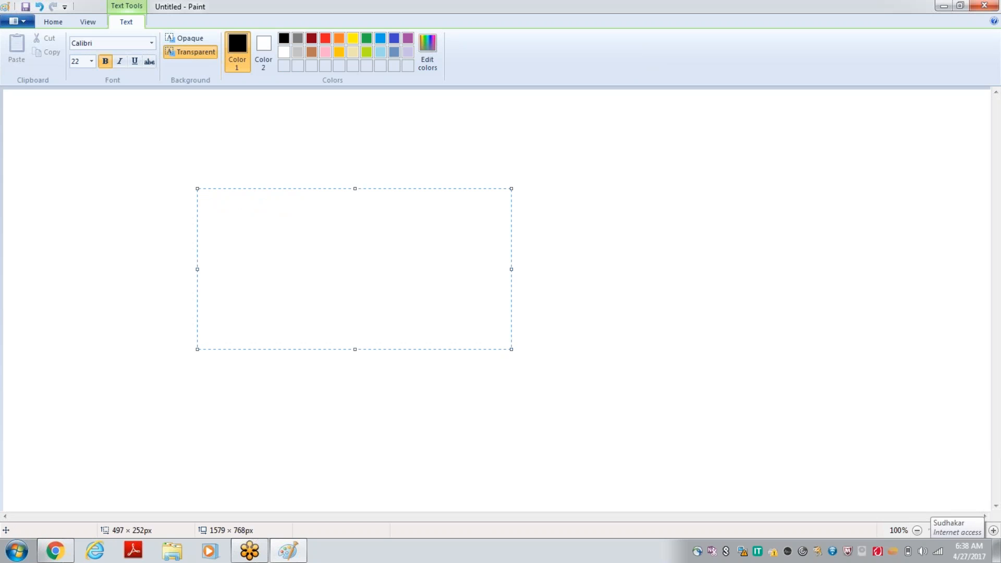
{"action": "type", "text": " Sections"}
{"action": "key", "text": "Return"}
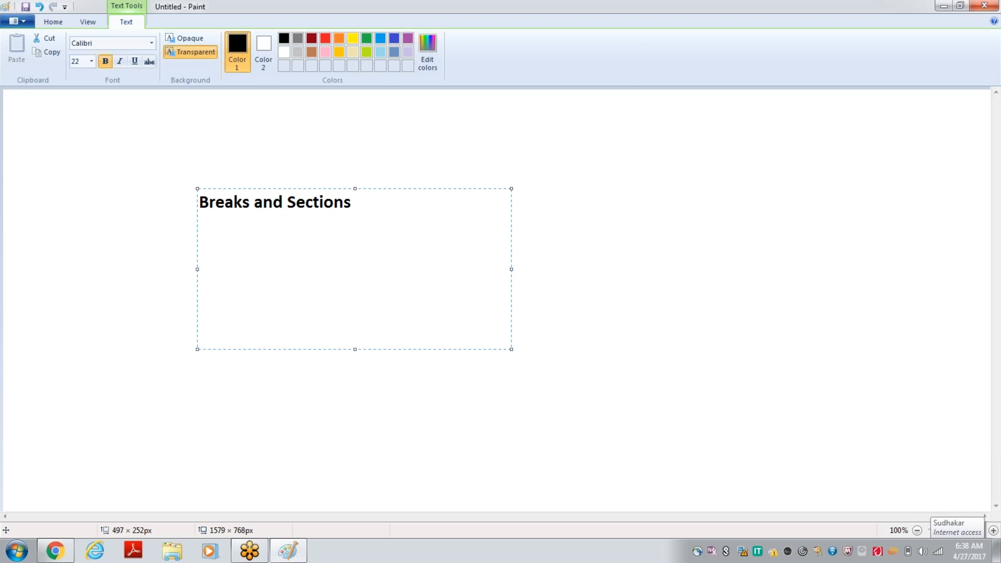
Step: Add the lines "Sorting" and "Alignment of the BLocks" below "Breaks and Sections" in the text box
{"action": "type", "text": "Sorting"}
{"action": "key", "text": "Return"}
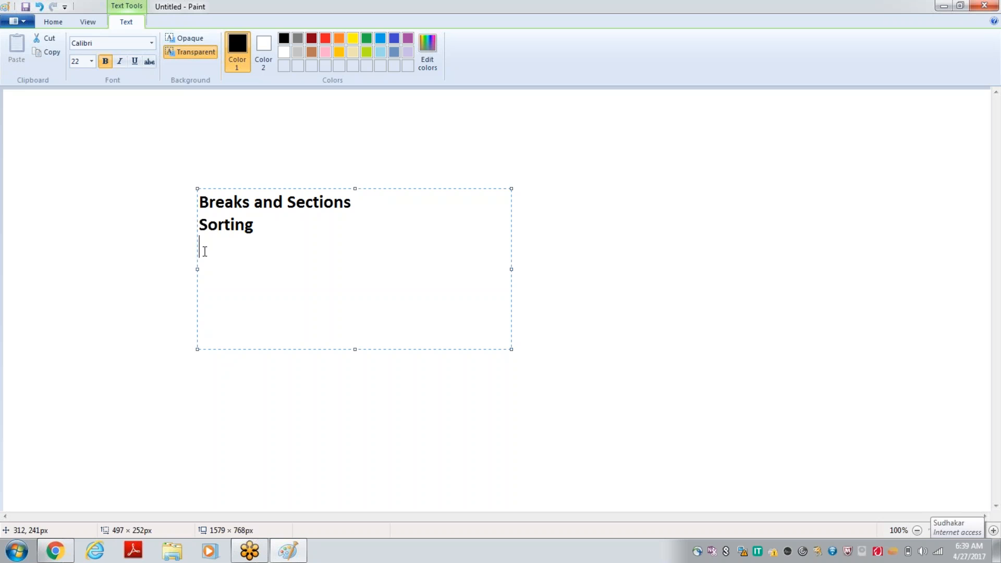
{"action": "type", "text": "Alignment of "}
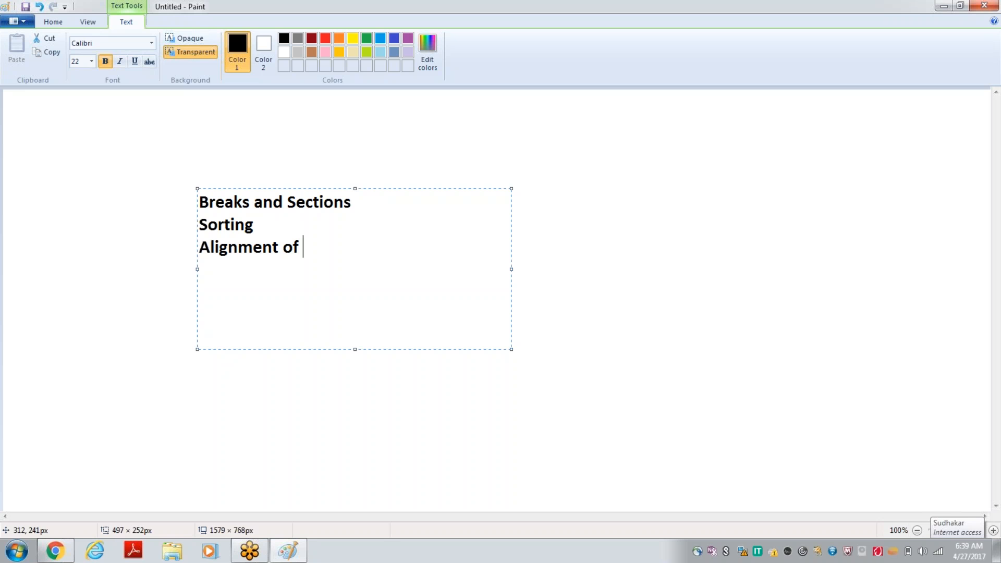
{"action": "type", "text": "the BLocks"}
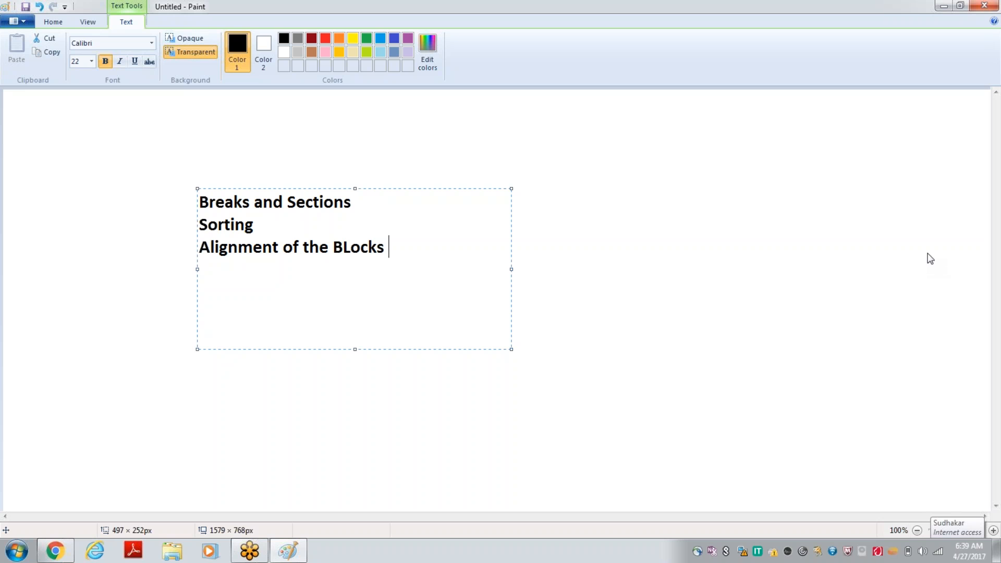
{"action": "left_click", "coordinate": [929, 252]}
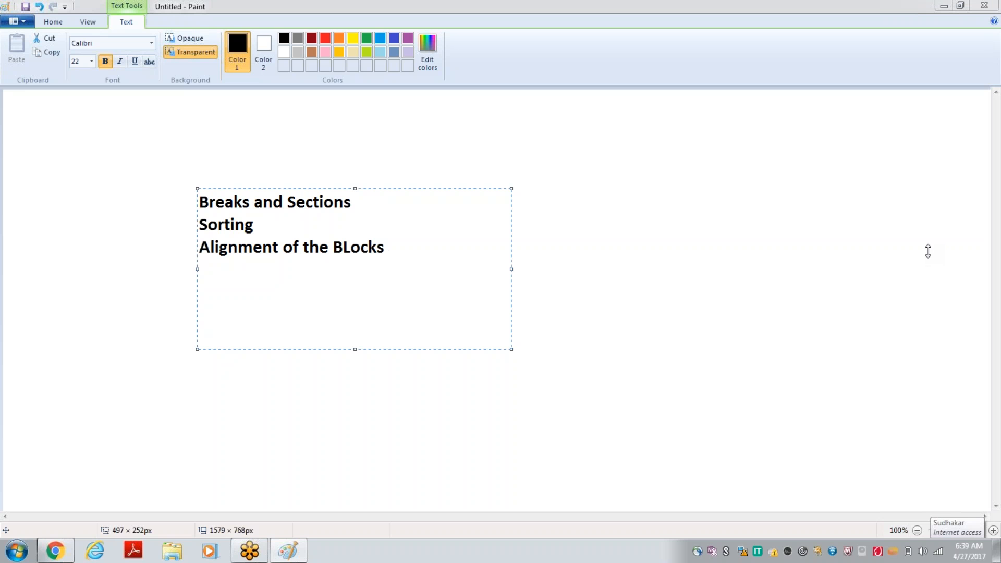
Step: Append "--" to the "Sorting" line and insert "Asc ,Desc and Custom" with a blank line beneath it
{"action": "left_click", "coordinate": [285, 230]}
{"action": "left_click", "coordinate": [278, 223]}
{"action": "type", "text": "--"}
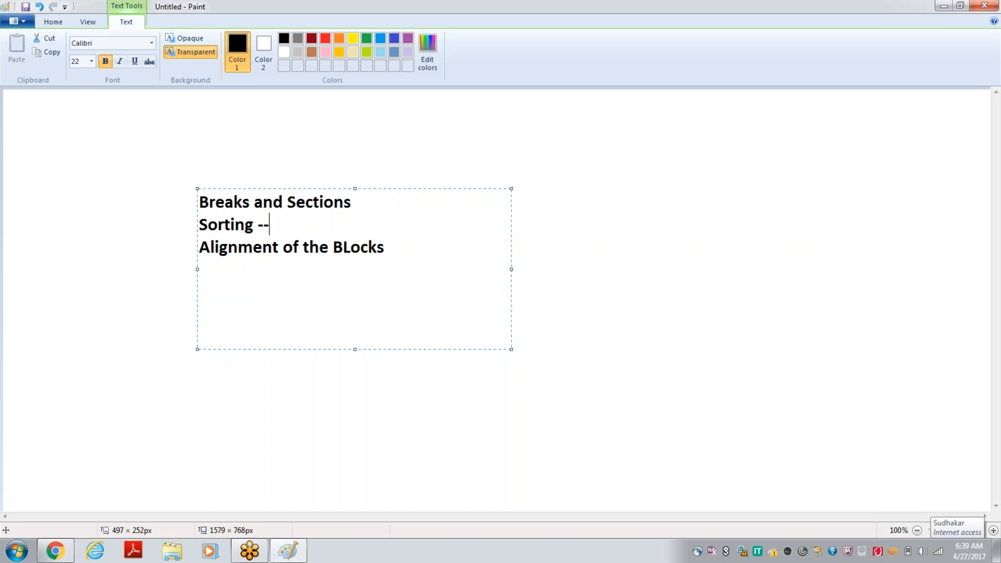
{"action": "key", "text": "Return"}
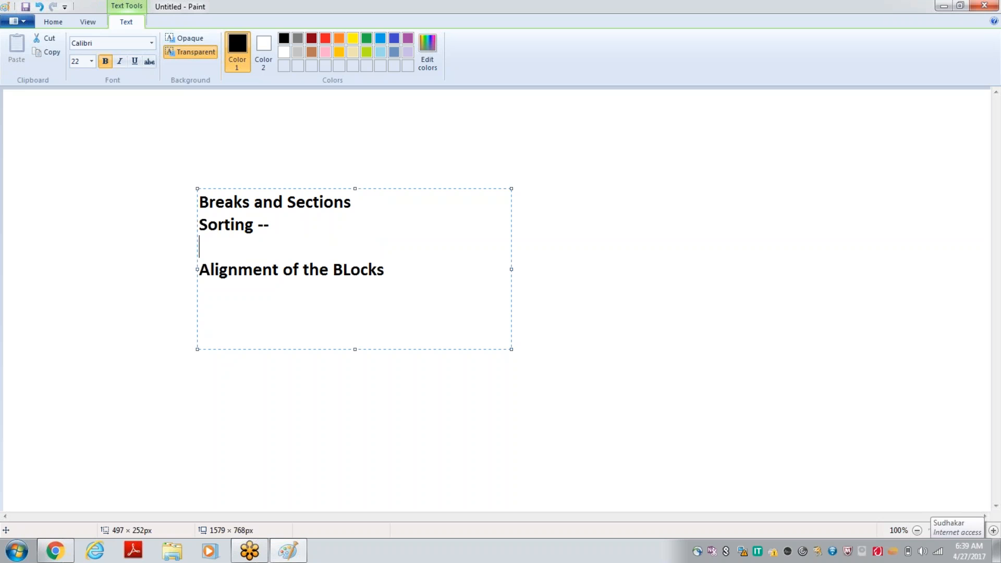
{"action": "type", "text": "Asc ,Desc "}
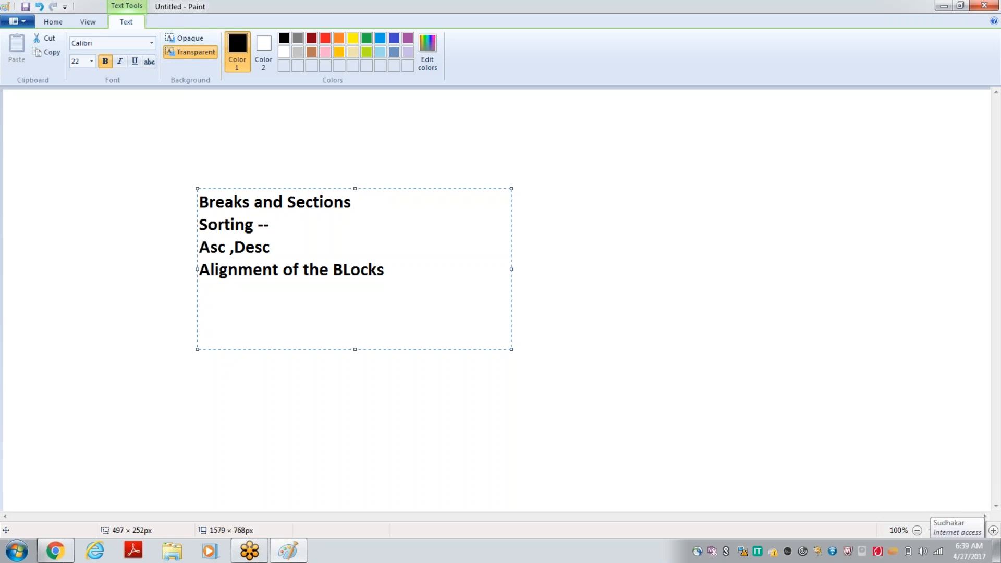
{"action": "type", "text": "and Custom"}
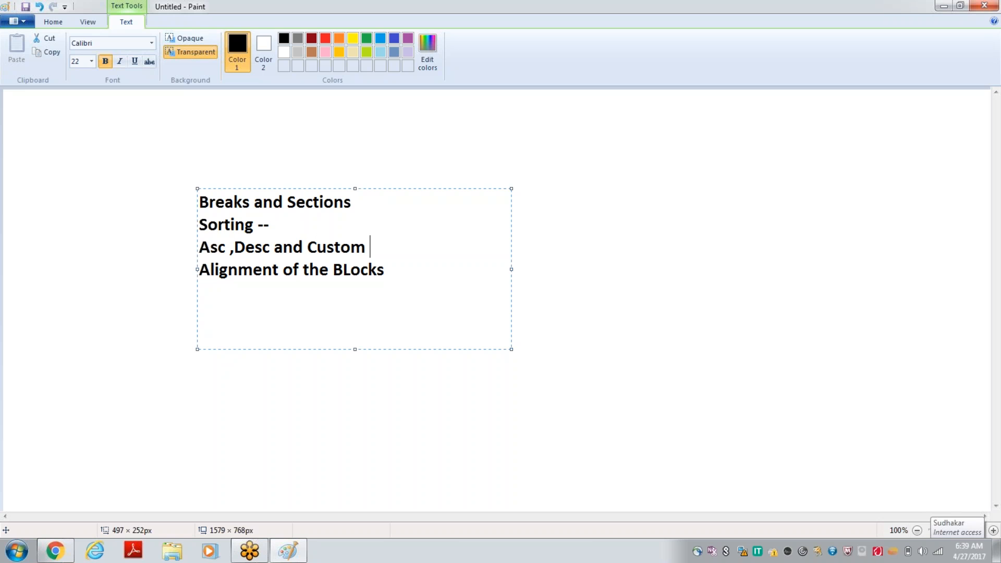
{"action": "key", "text": "Return"}
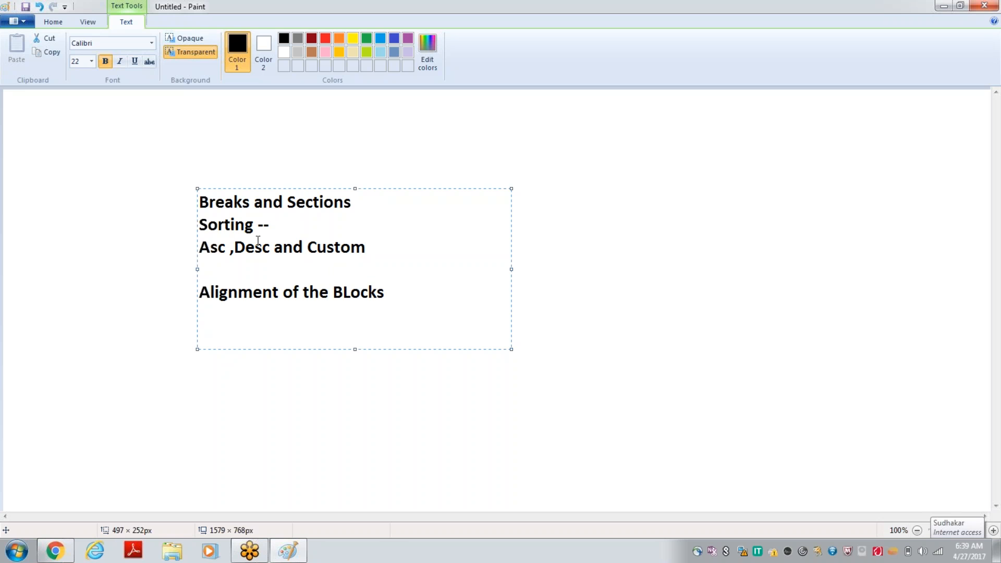
Step: Insert a blank line below "Breaks and Sections" and two line breaks after "Alignment of the BLocks"
{"action": "left_click", "coordinate": [373, 203]}
{"action": "key", "text": "Return"}
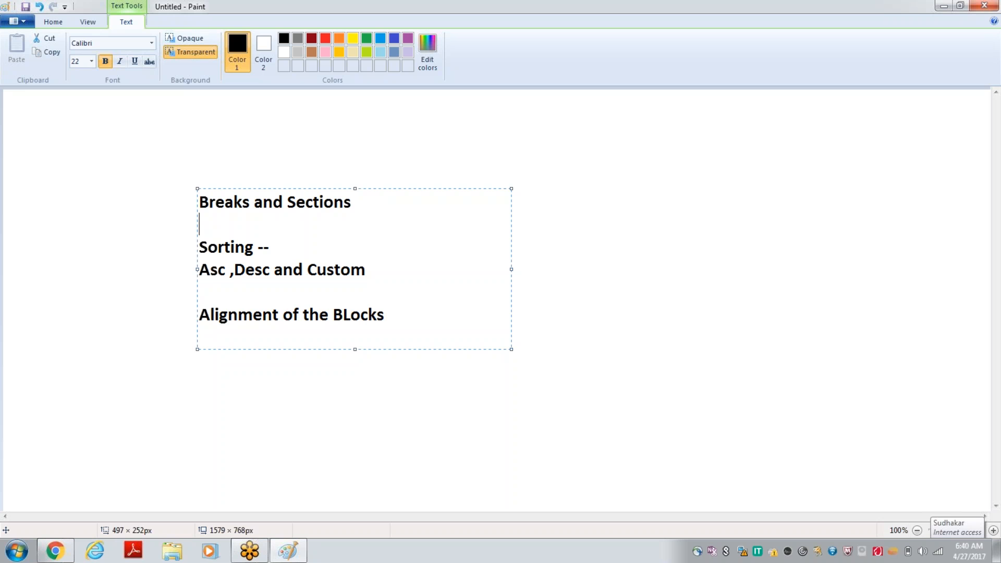
{"action": "left_click", "coordinate": [403, 322]}
{"action": "key", "text": "Return"}
{"action": "key", "text": "Return"}
{"action": "left_click", "coordinate": [292, 250]}
Step: Open Remote Desktop Connection and start connecting to the prefilled computer address
{"action": "left_click", "coordinate": [17, 551]}
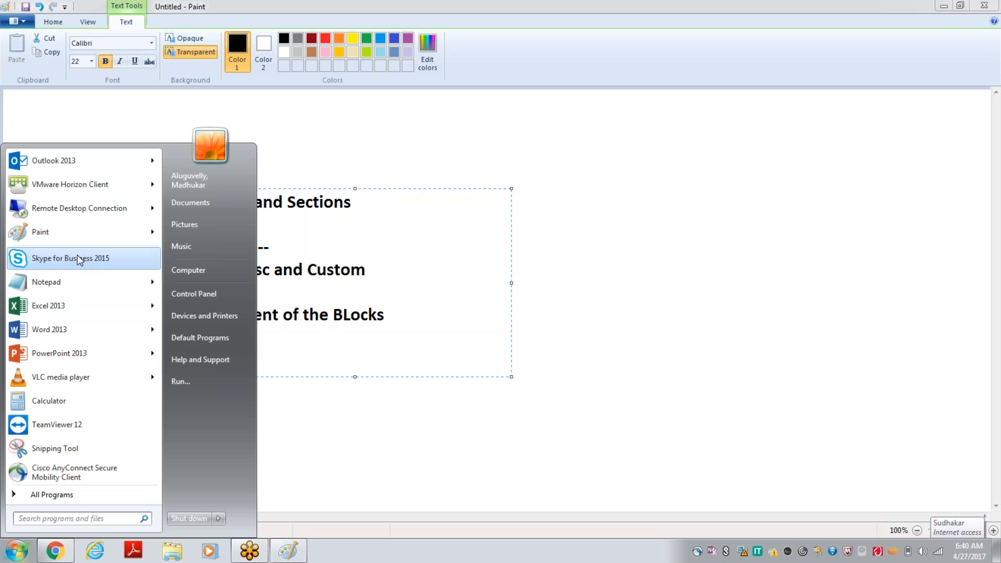
{"action": "key", "text": "Escape"}
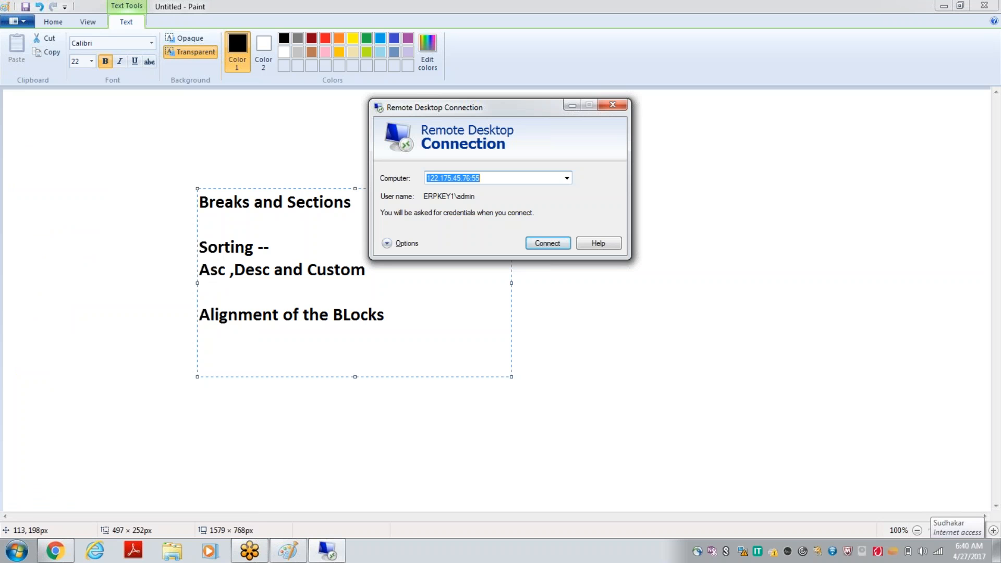
{"action": "left_click", "coordinate": [546, 246]}
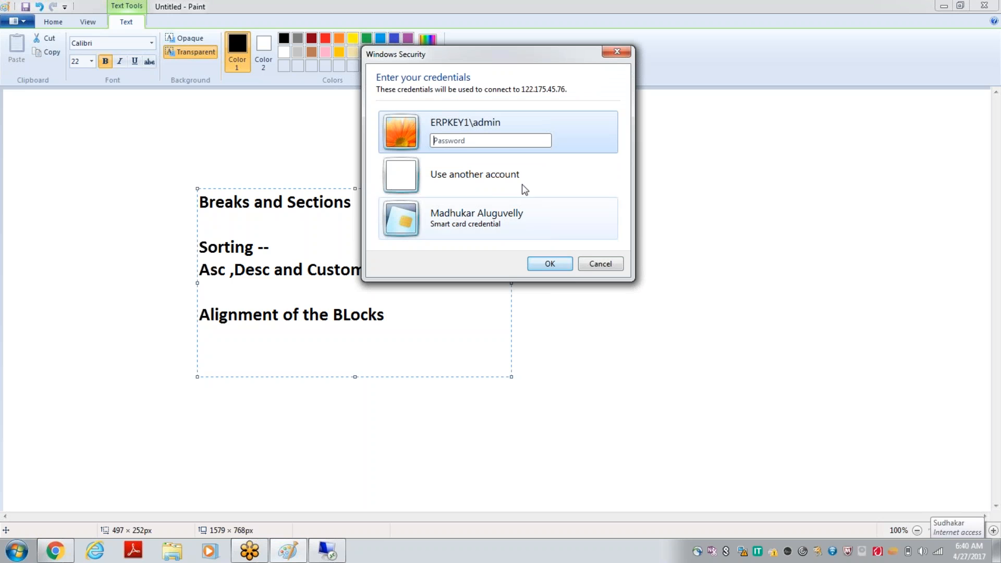
Step: Sign in to the remote server with the account password, accepting the certificate warning and the logon notice
{"action": "left_click", "coordinate": [495, 140]}
{"action": "type", "text": "•••"}
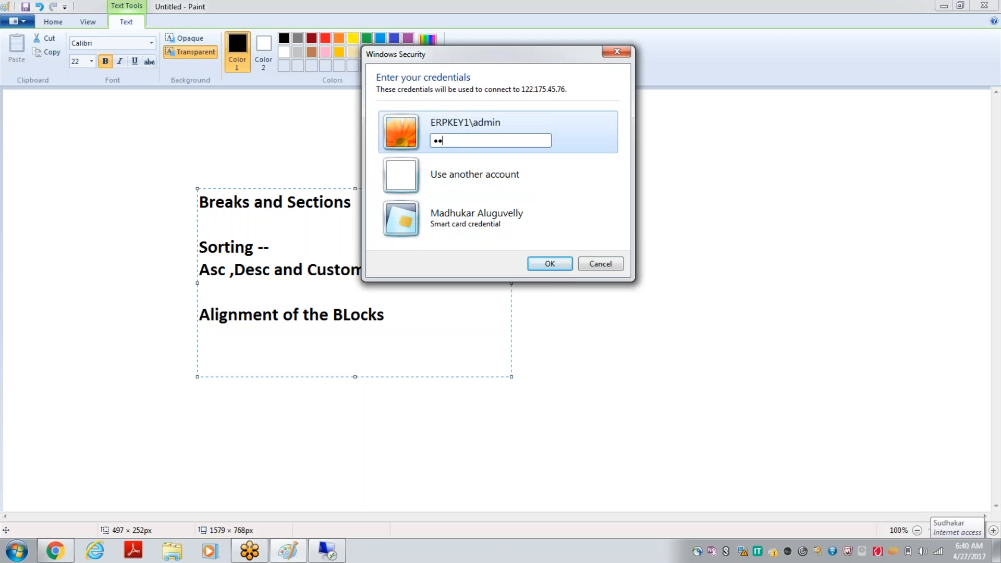
{"action": "type", "text": "••••"}
{"action": "left_click", "coordinate": [549, 263]}
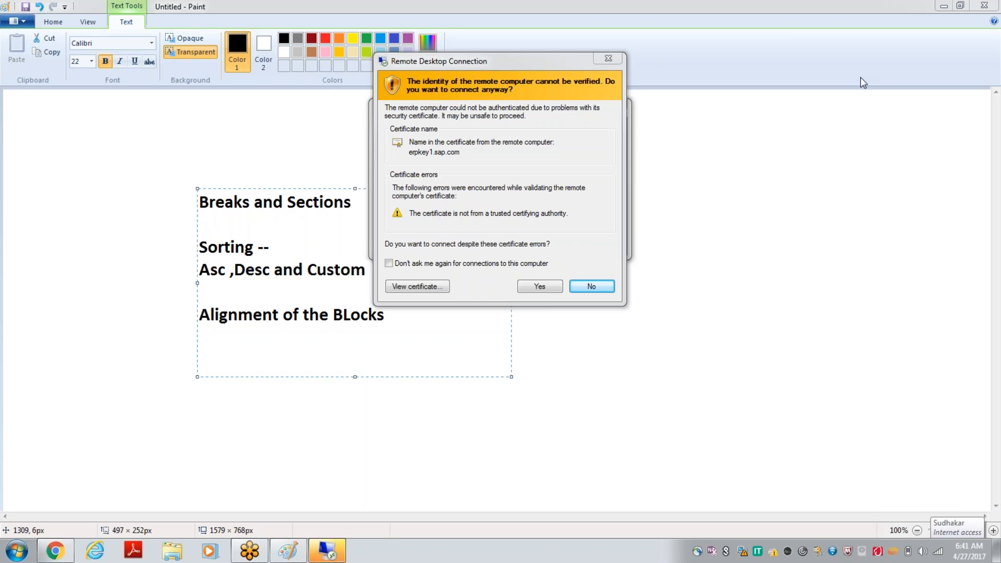
{"action": "left_click", "coordinate": [540, 287]}
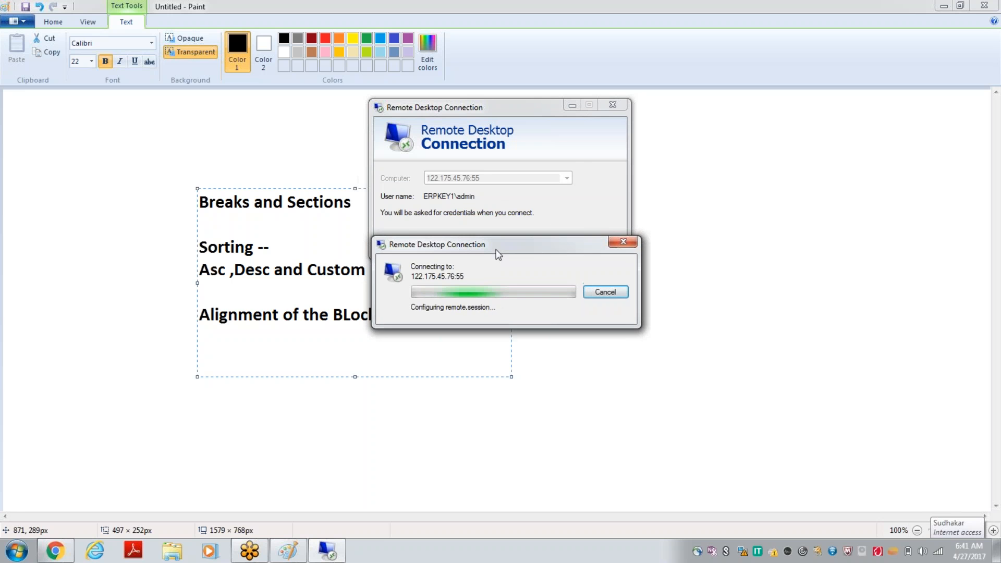
{"action": "left_click_drag", "start_coordinate": [496, 279], "coordinate": [496, 278]}
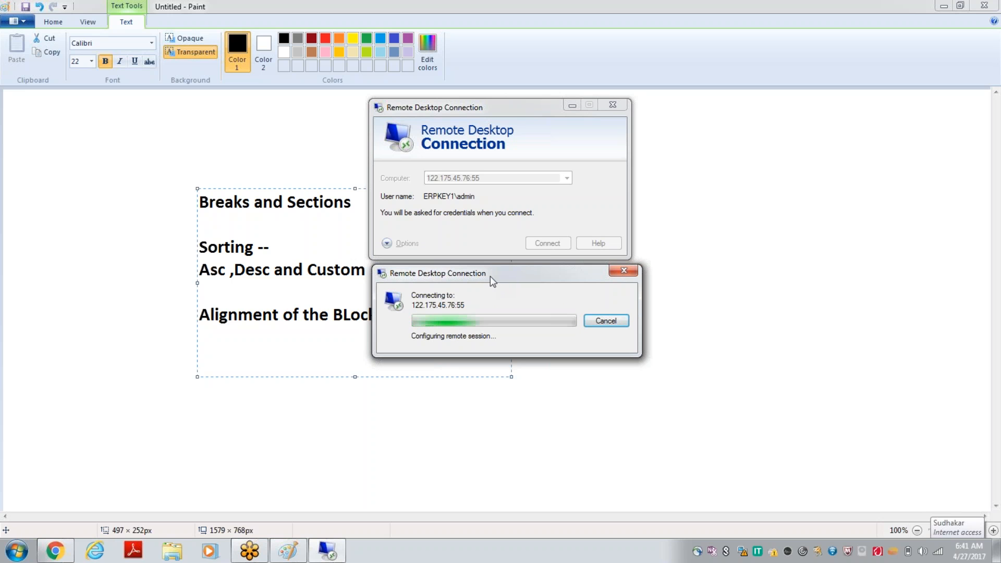
{"action": "left_click_drag", "start_coordinate": [489, 275], "coordinate": [486, 280]}
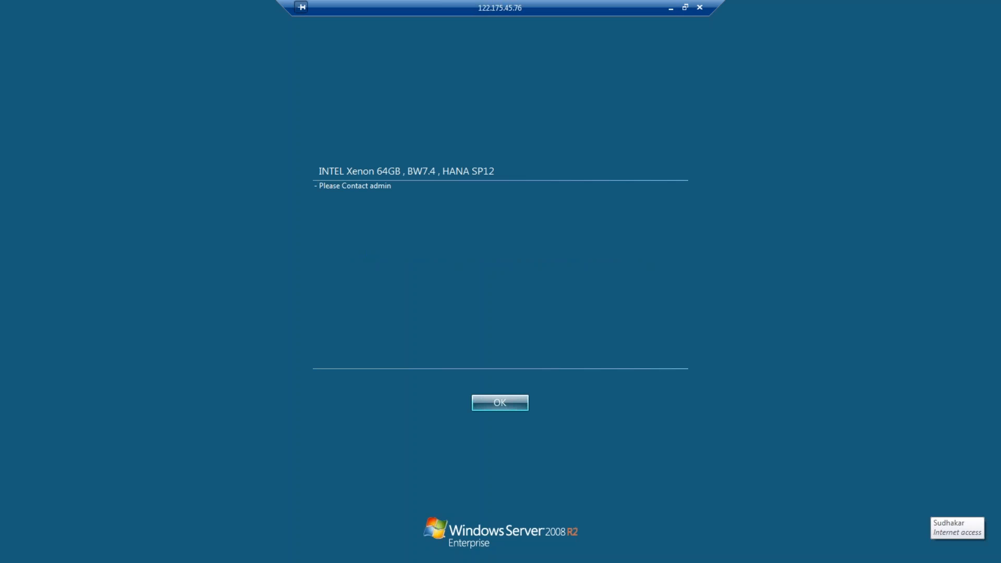
{"action": "left_click", "coordinate": [505, 403]}
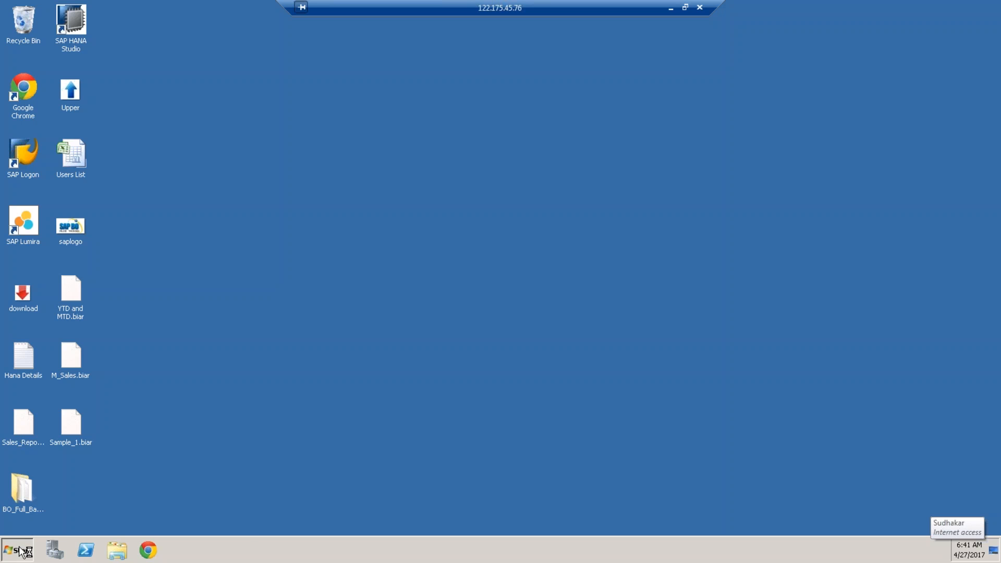
{"action": "left_click", "coordinate": [21, 551]}
{"action": "left_click", "coordinate": [89, 264]}
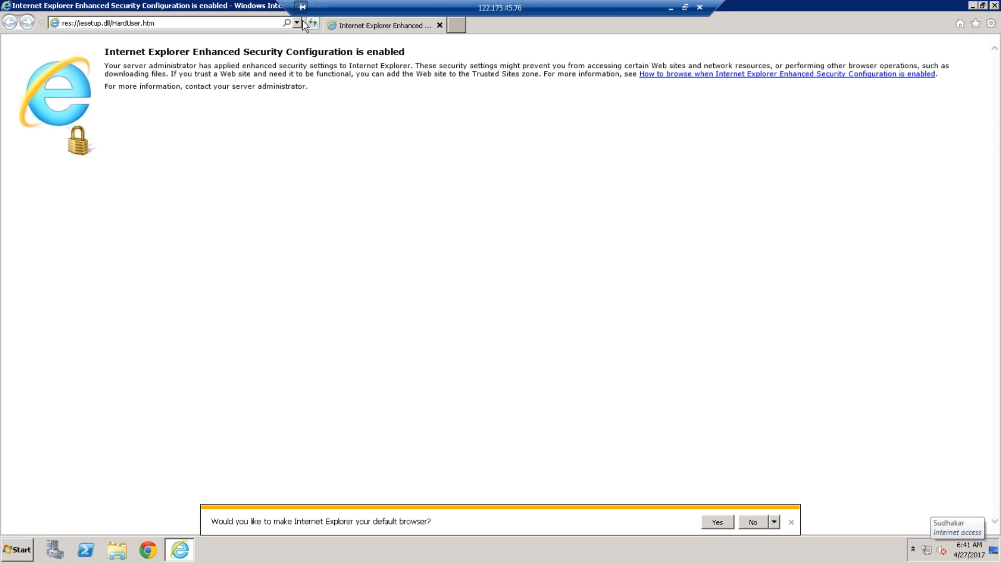
{"action": "left_click", "coordinate": [297, 23]}
{"action": "key", "text": "Down"}
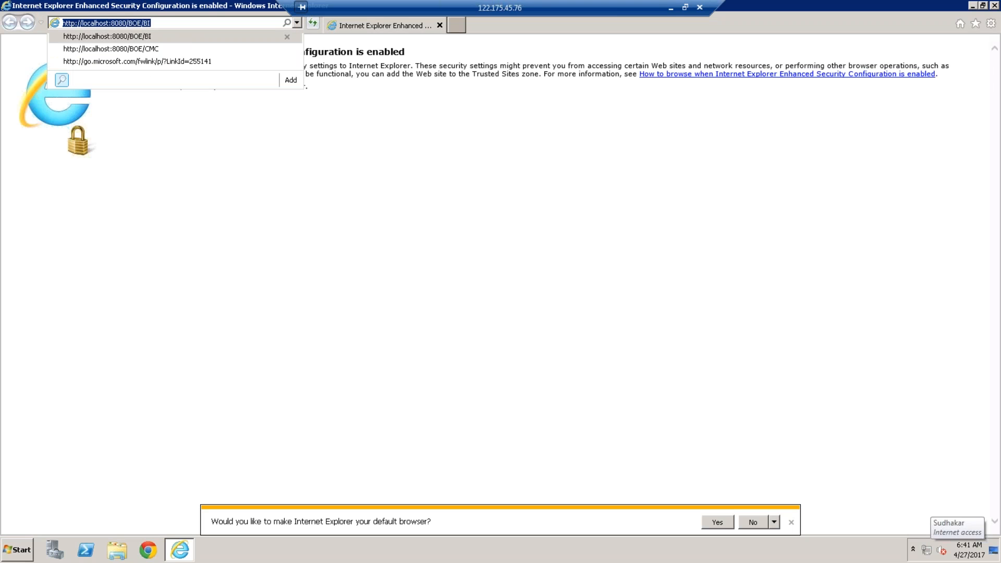
{"action": "key", "text": "Return"}
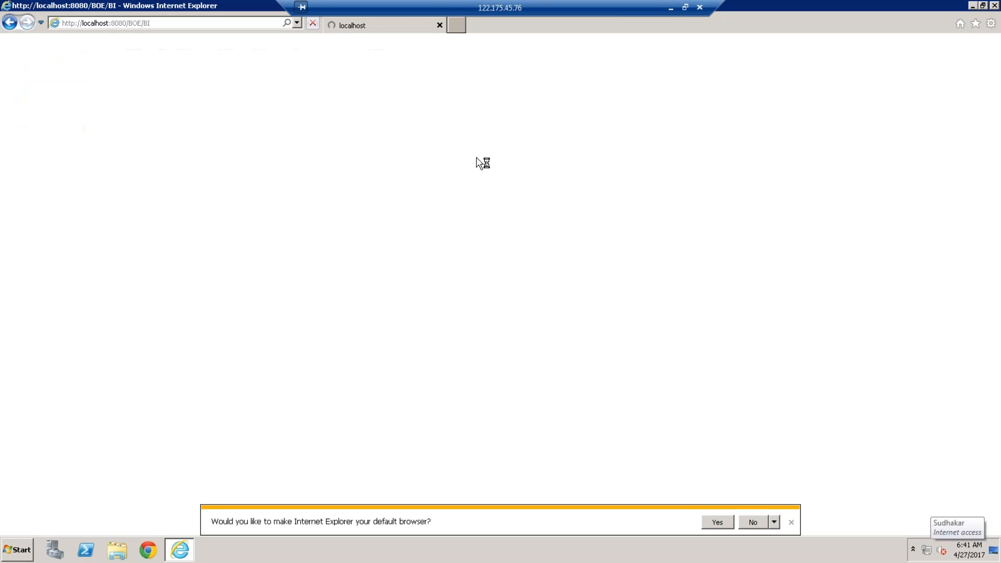
{"action": "left_click", "coordinate": [792, 522]}
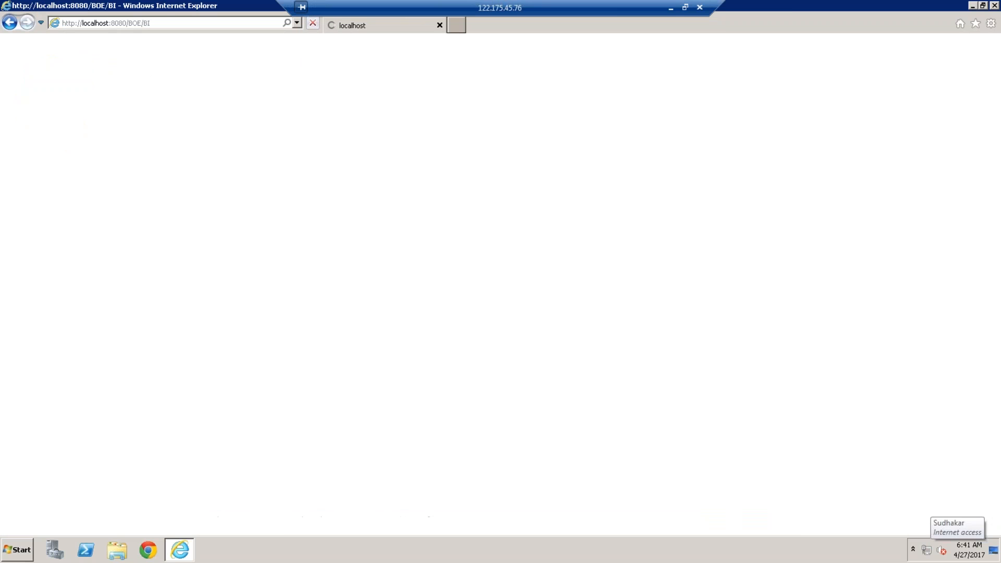
Step: Switch to the local Chrome browser, search for "net speed" and open the Speedtest.net by Ookla result
{"action": "left_click", "coordinate": [671, 8]}
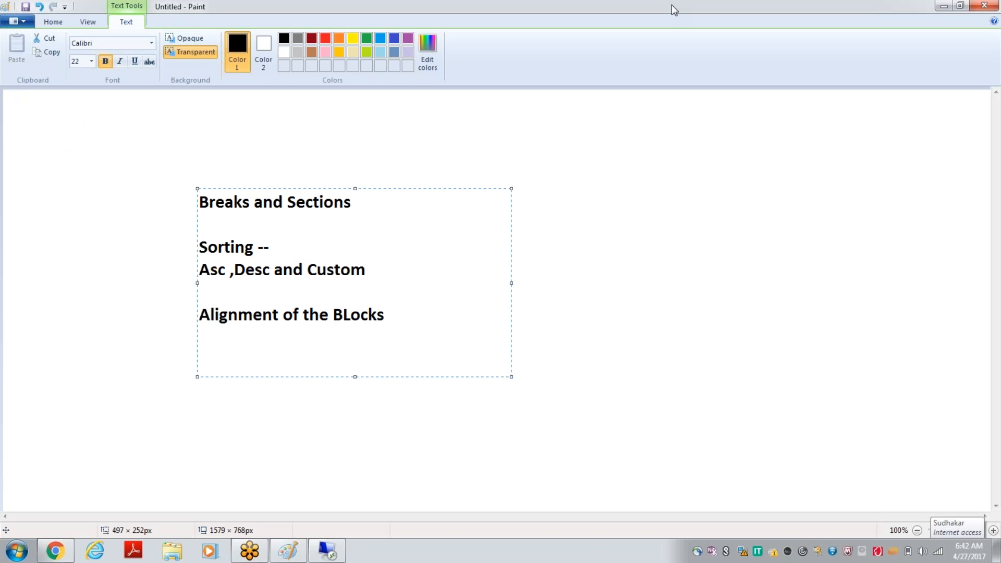
{"action": "left_click", "coordinate": [55, 551]}
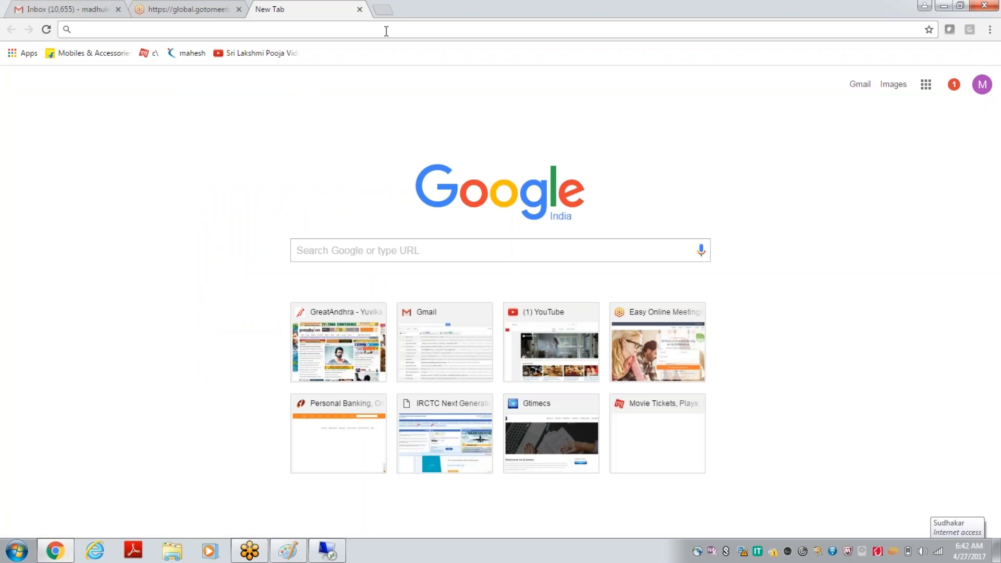
{"action": "type", "text": "net speed"}
{"action": "key", "text": "Return"}
{"action": "mouse_move", "coordinate": [327, 550]}
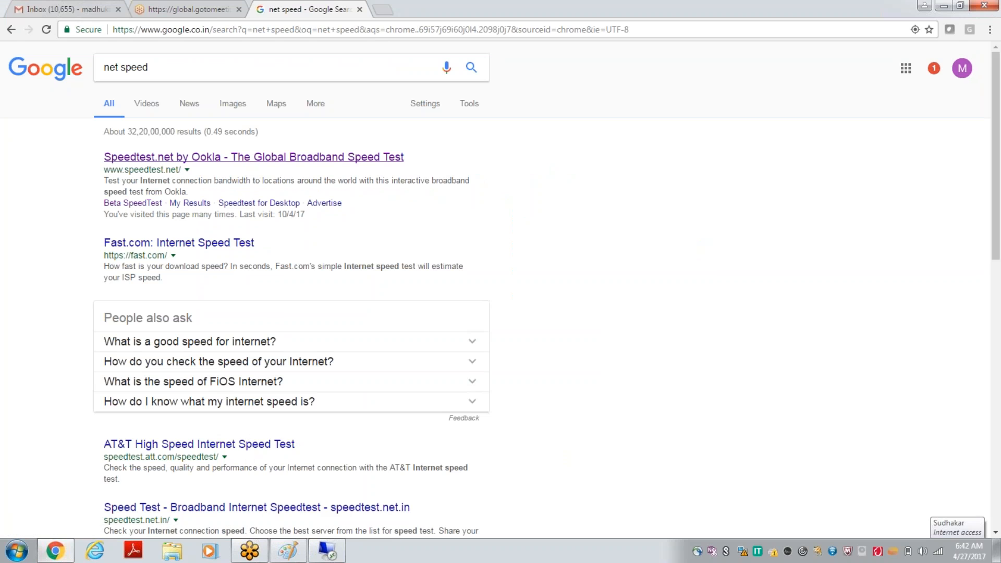
{"action": "left_click", "coordinate": [253, 156]}
Step: Return to the remote session and log on to the SAP BusinessObjects BI launch pad as admin with the account password
{"action": "left_click", "coordinate": [327, 550]}
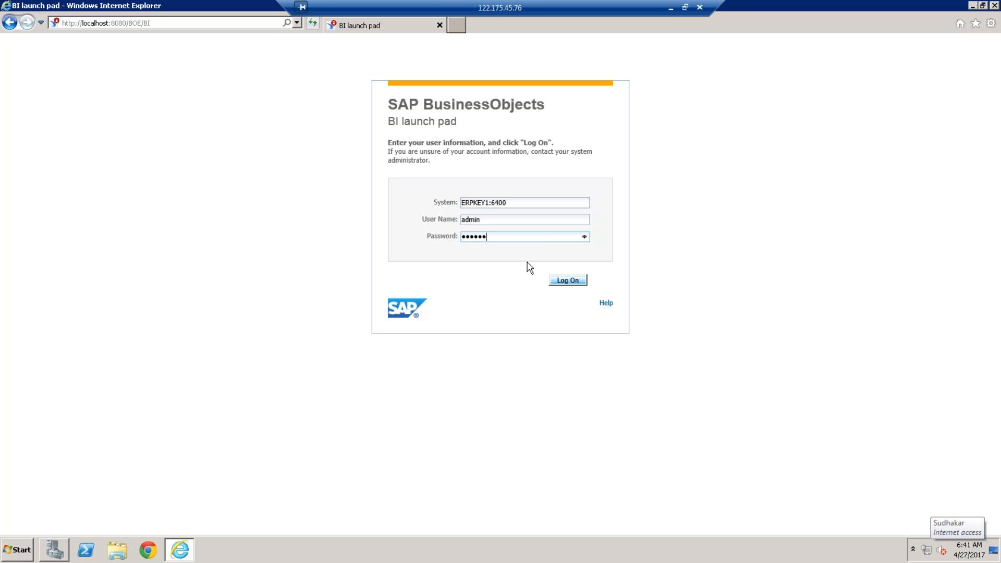
{"action": "left_click", "coordinate": [578, 282]}
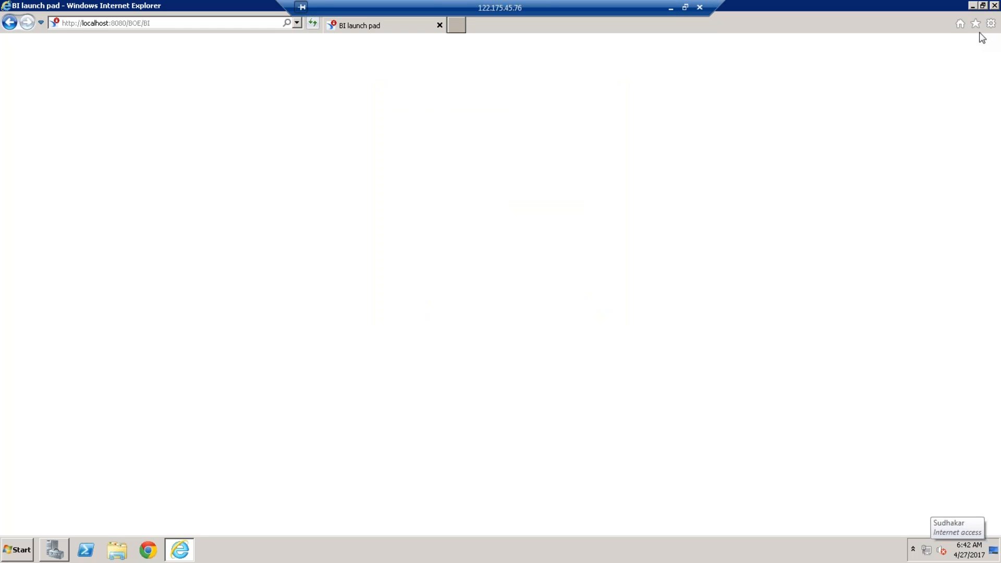
Step: Start the internet speed test in local Chrome and return to the BI launch pad in the remote session
{"action": "left_click", "coordinate": [670, 9]}
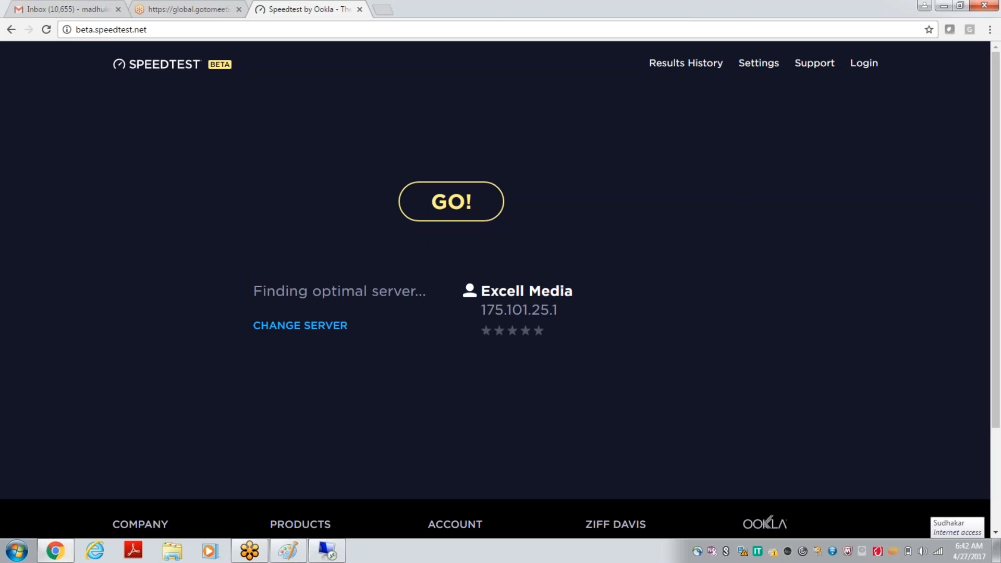
{"action": "left_click", "coordinate": [432, 207]}
{"action": "left_click", "coordinate": [333, 551]}
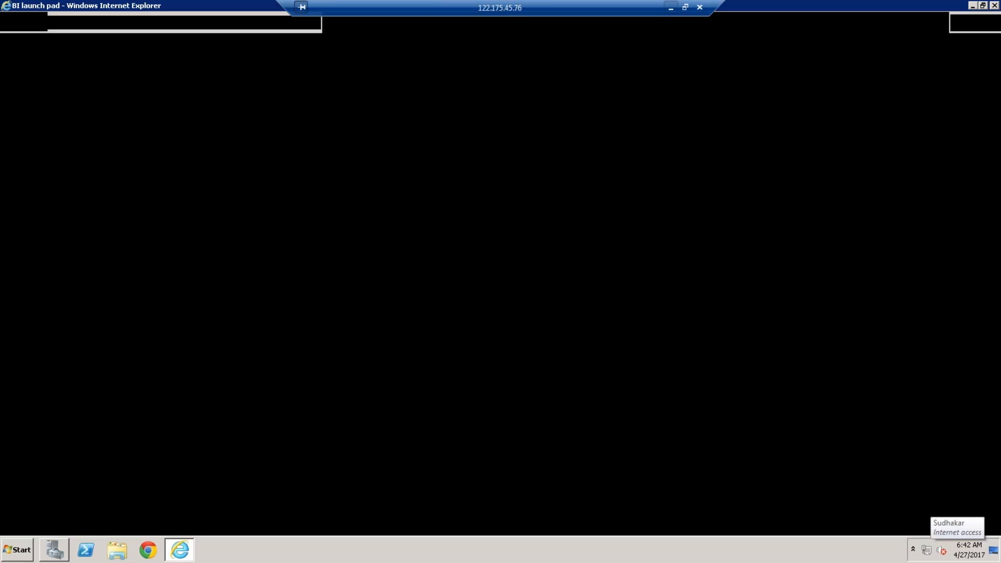
{"action": "left_click", "coordinate": [611, 185]}
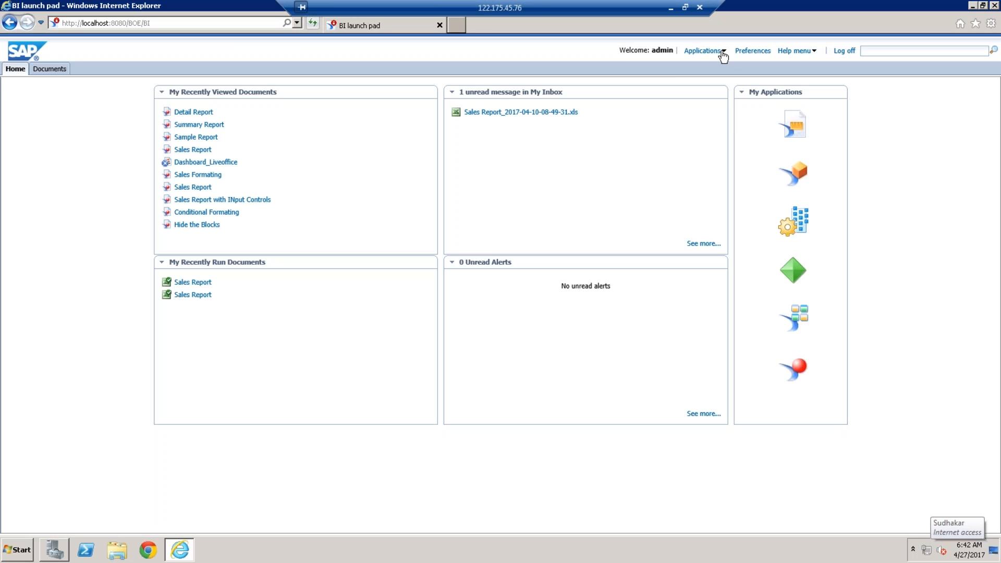
Step: Launch the Web Intelligence application from the BI launch pad
{"action": "left_click", "coordinate": [724, 52]}
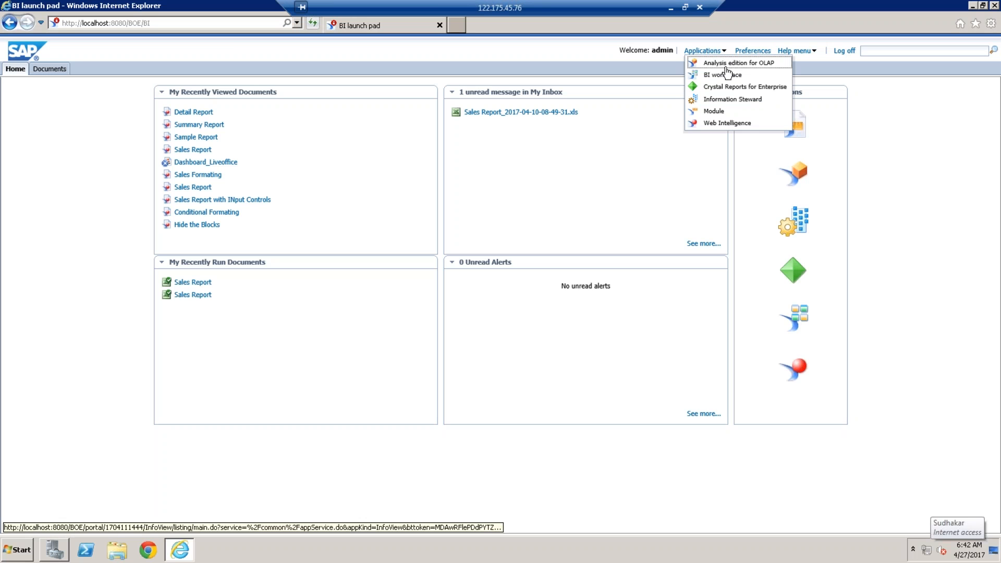
{"action": "left_click", "coordinate": [727, 125]}
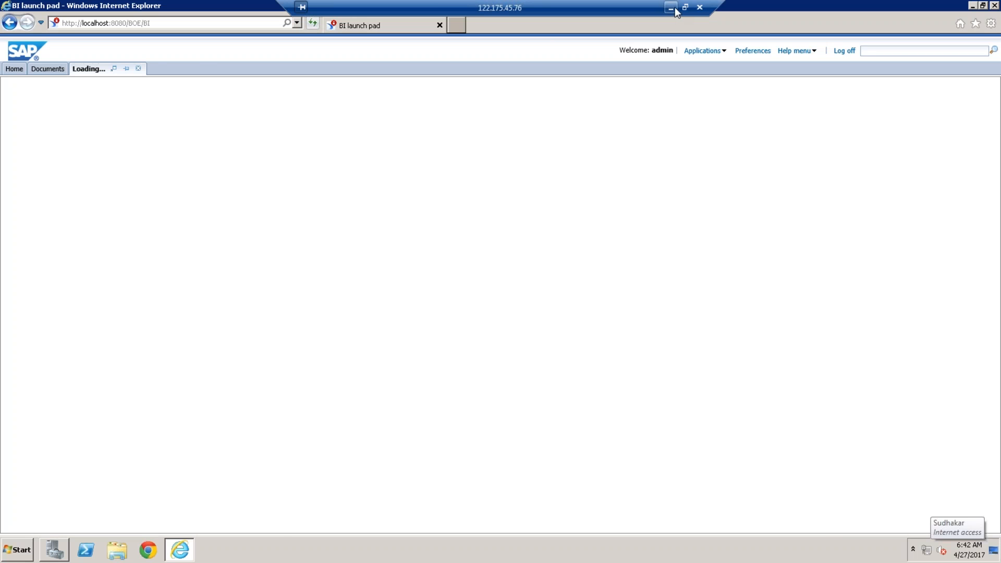
Step: Check the speed test in local Chrome and the topic outline in Paint, returning to the remote session while Web Intelligence loads
{"action": "left_click", "coordinate": [670, 8]}
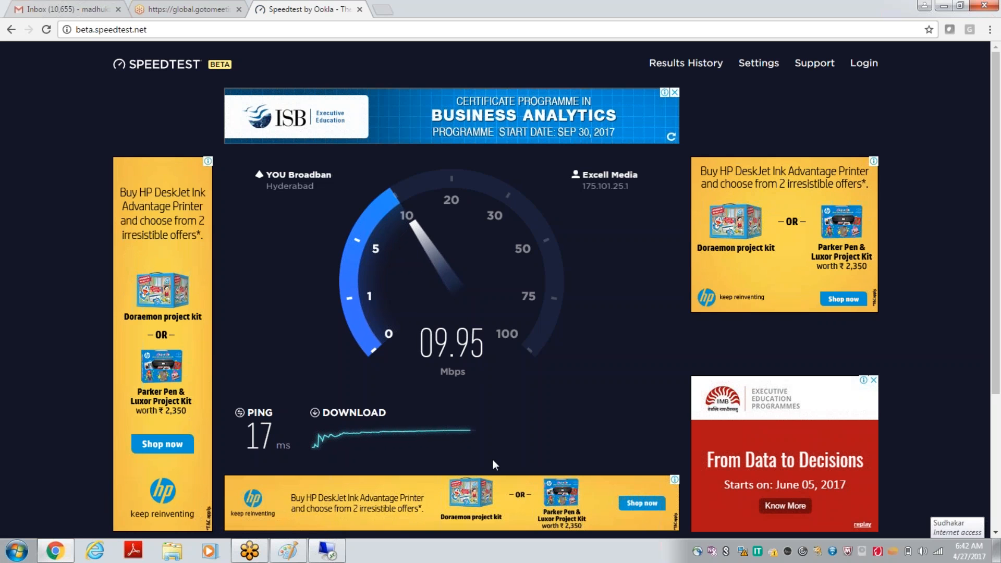
{"action": "mouse_move", "coordinate": [341, 560]}
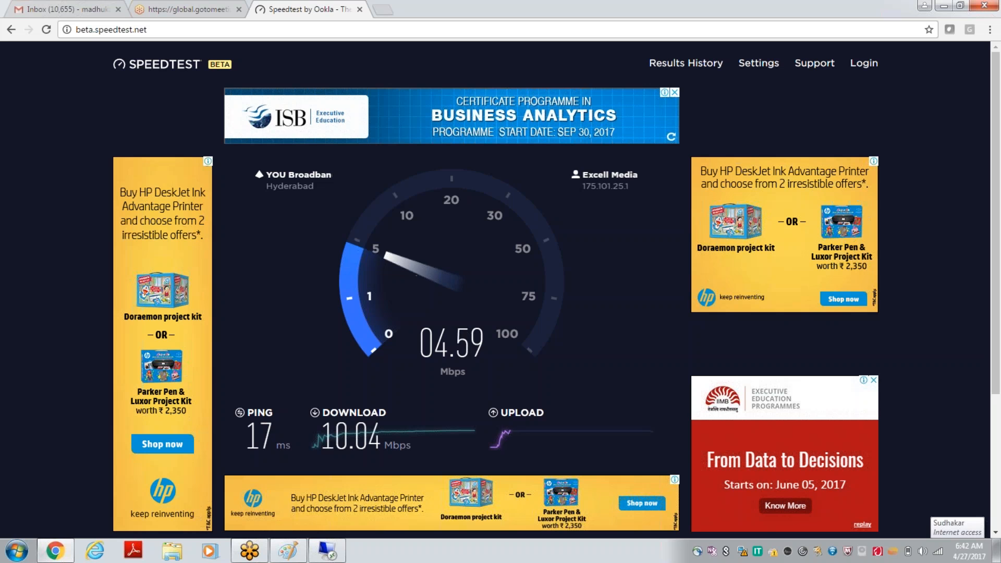
{"action": "left_click", "coordinate": [337, 555]}
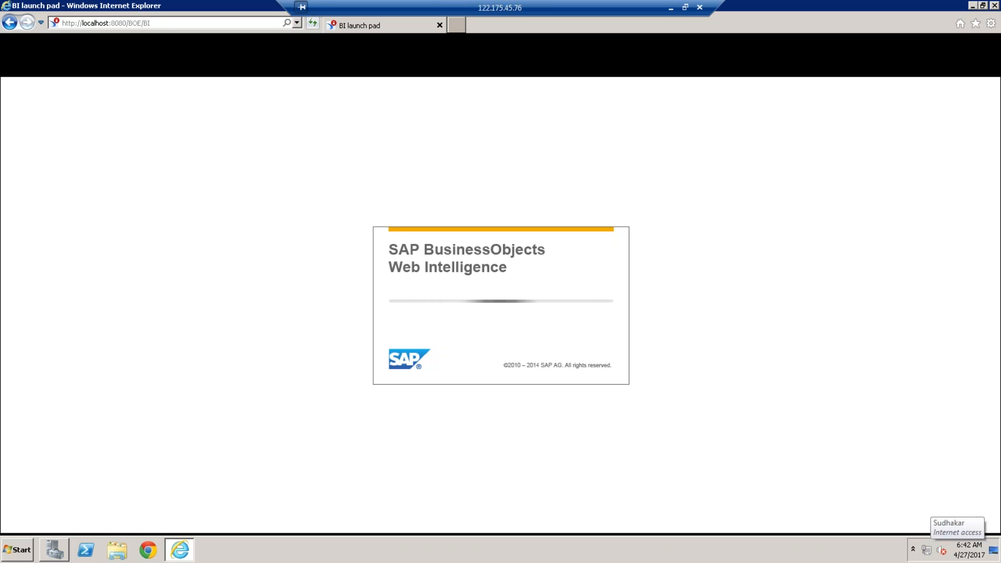
{"action": "left_click", "coordinate": [670, 9]}
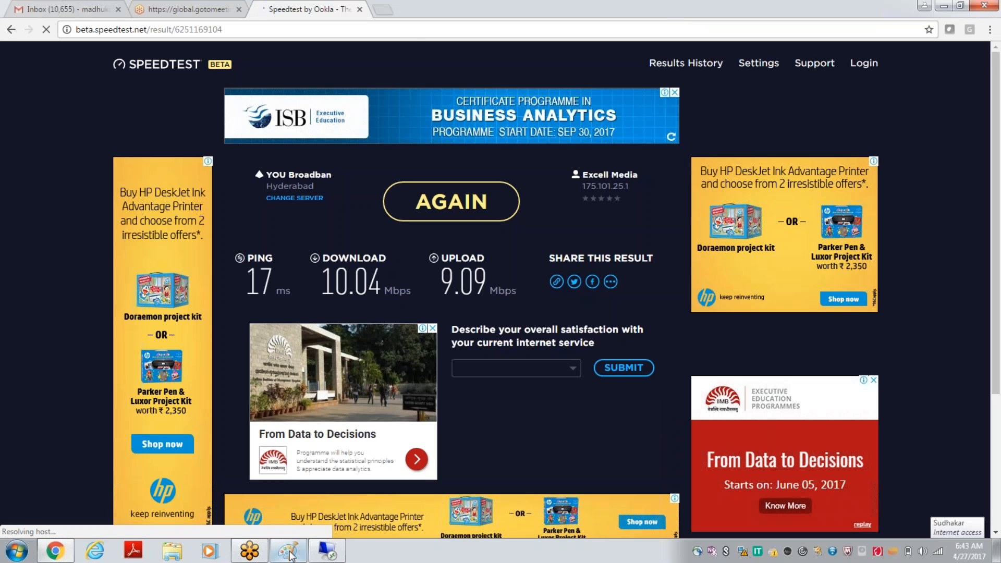
{"action": "left_click", "coordinate": [290, 552]}
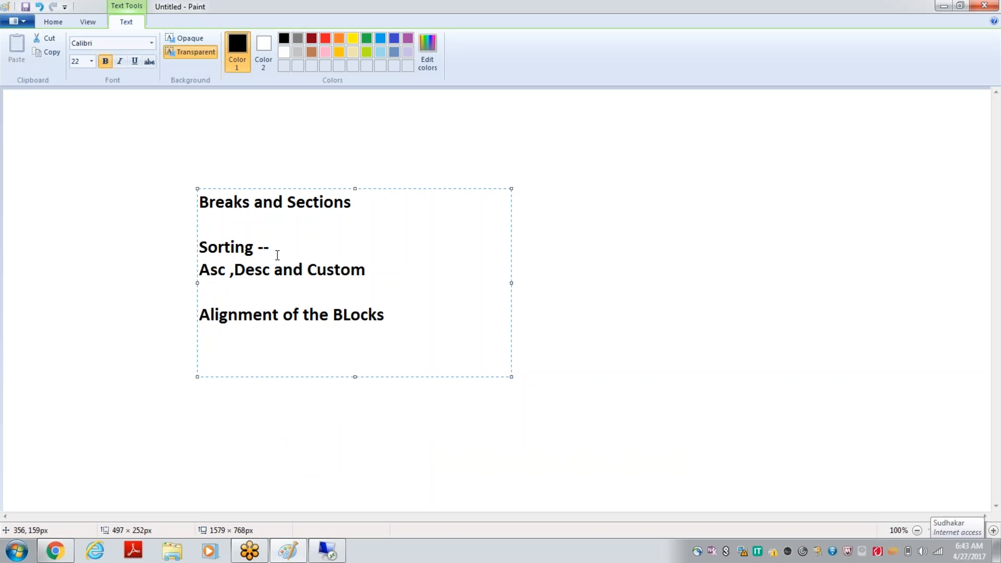
{"action": "left_click", "coordinate": [328, 551]}
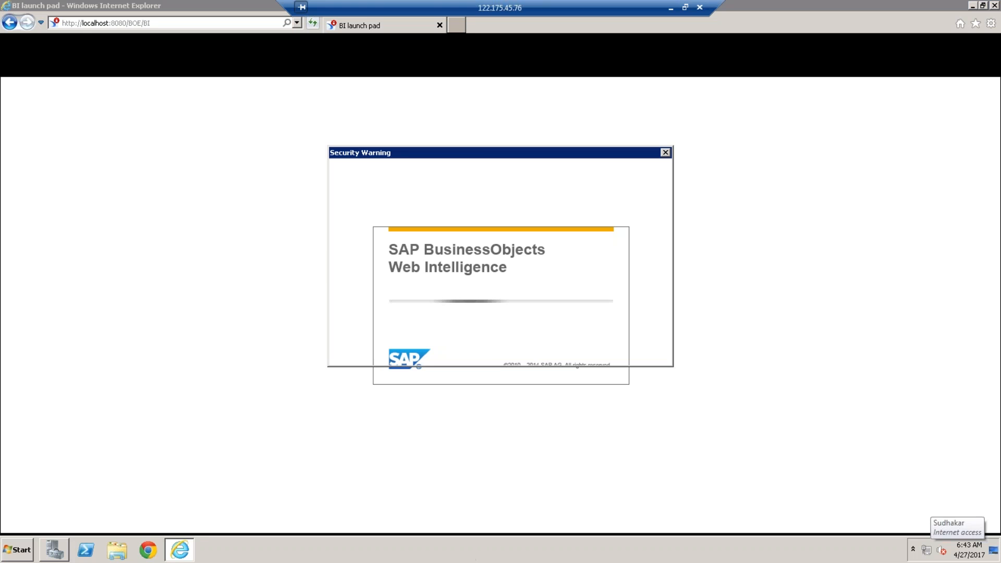
Step: Accept the security warning and allow Web Intelligence to run
{"action": "left_click", "coordinate": [356, 347]}
{"action": "left_click", "coordinate": [581, 347]}
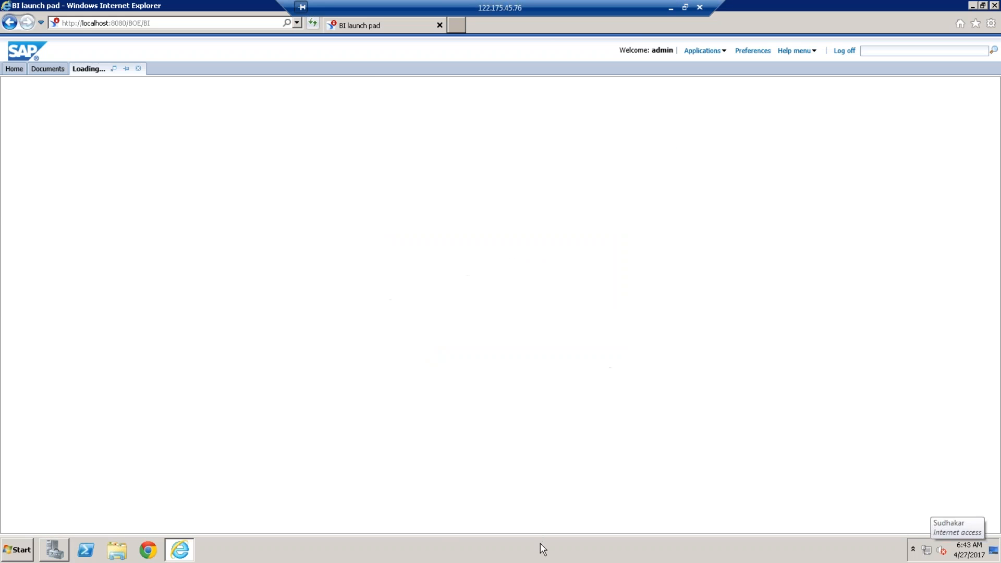
Step: Log off the disconnected hana user through the remote server's Task Manager, and close Task Manager
{"action": "right_click", "coordinate": [541, 548]}
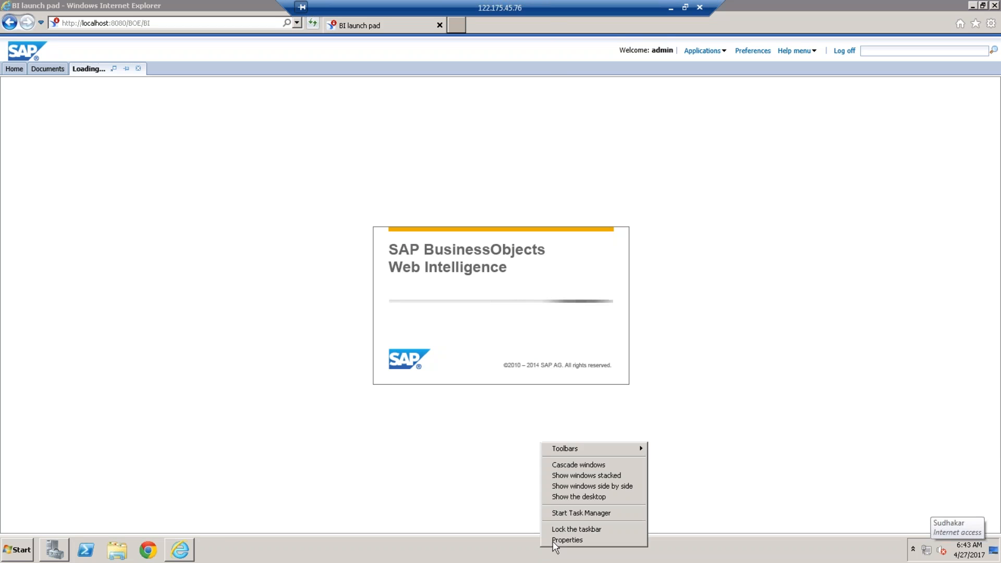
{"action": "left_click", "coordinate": [578, 510]}
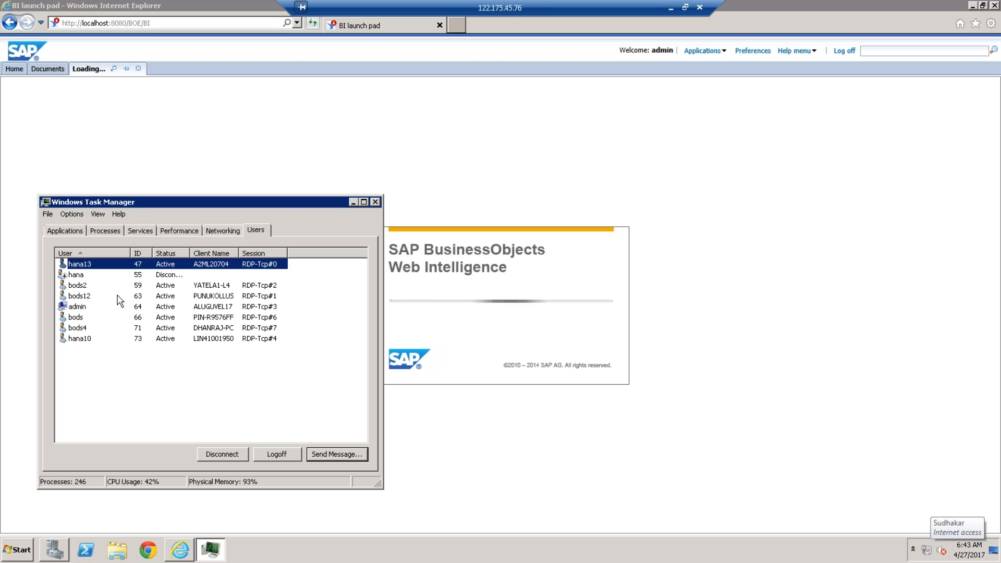
{"action": "left_click", "coordinate": [80, 276]}
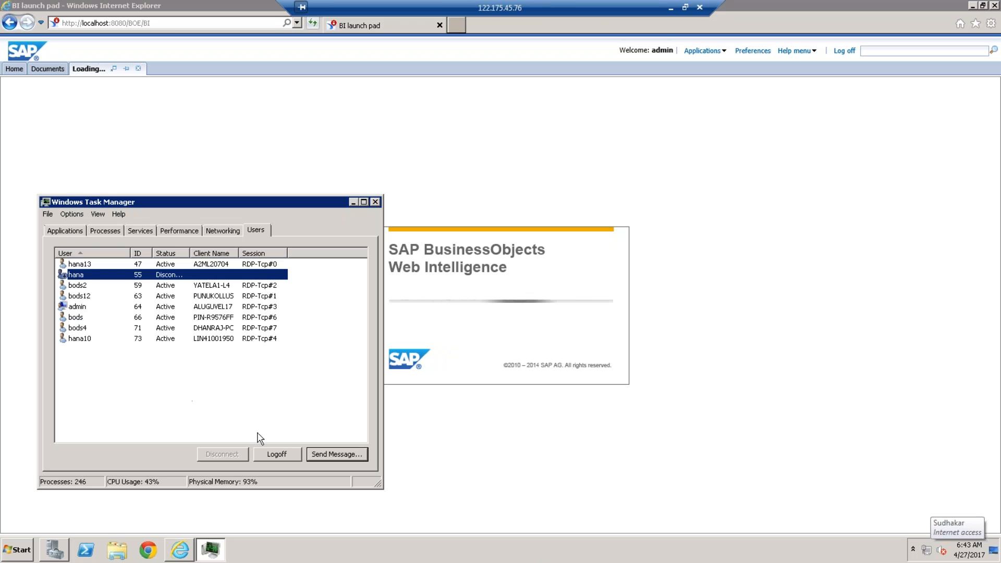
{"action": "left_click", "coordinate": [288, 456]}
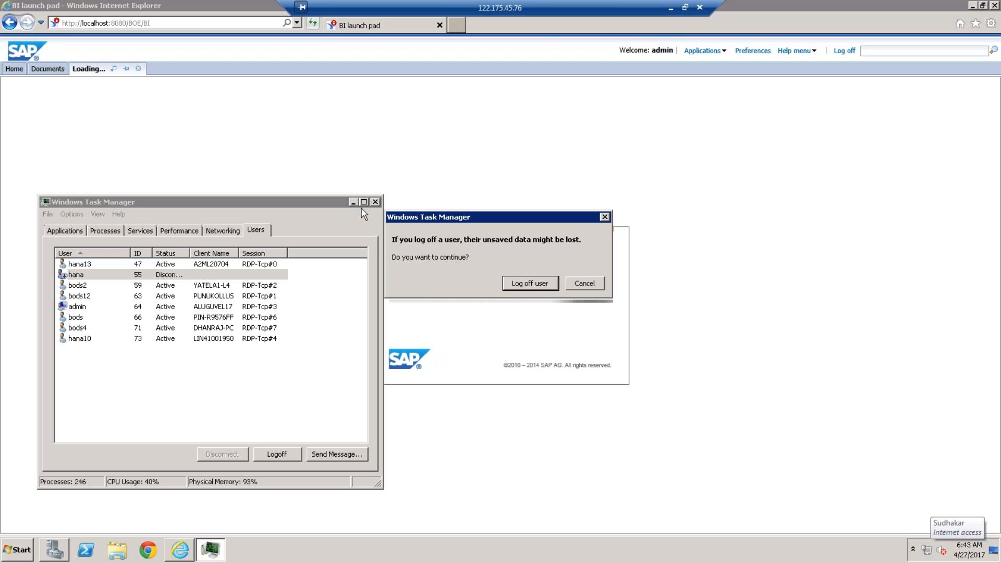
{"action": "left_click", "coordinate": [528, 282]}
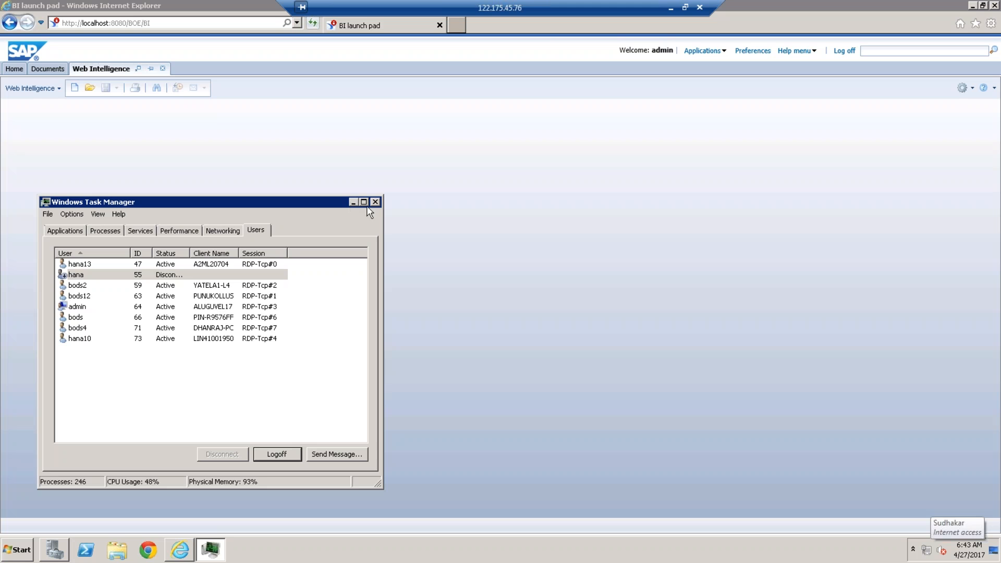
{"action": "left_click", "coordinate": [375, 203]}
Step: Create a new Web Intelligence document based on the eFashion universe from the webi universes folder
{"action": "left_click", "coordinate": [74, 90]}
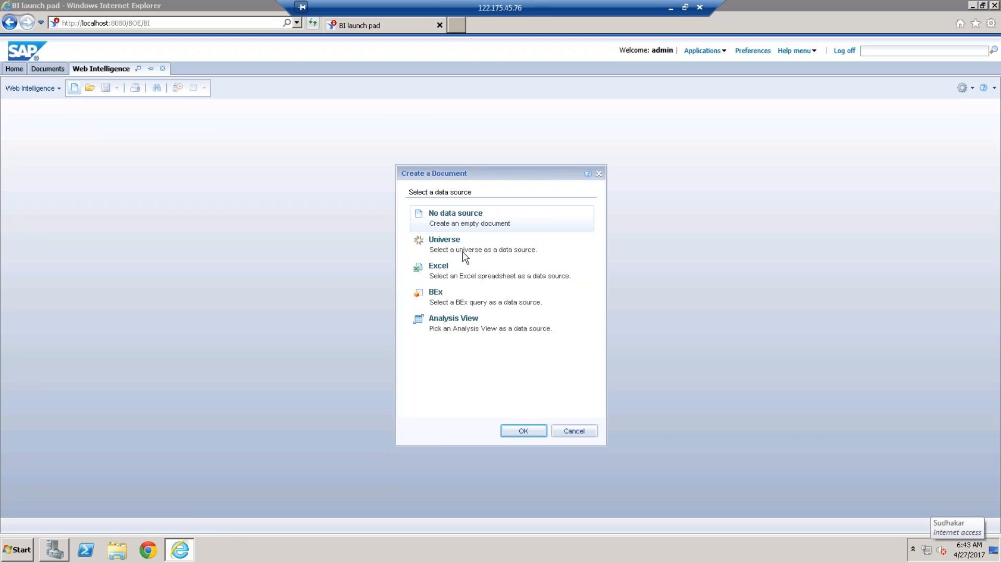
{"action": "left_click", "coordinate": [462, 250]}
{"action": "left_click", "coordinate": [522, 432]}
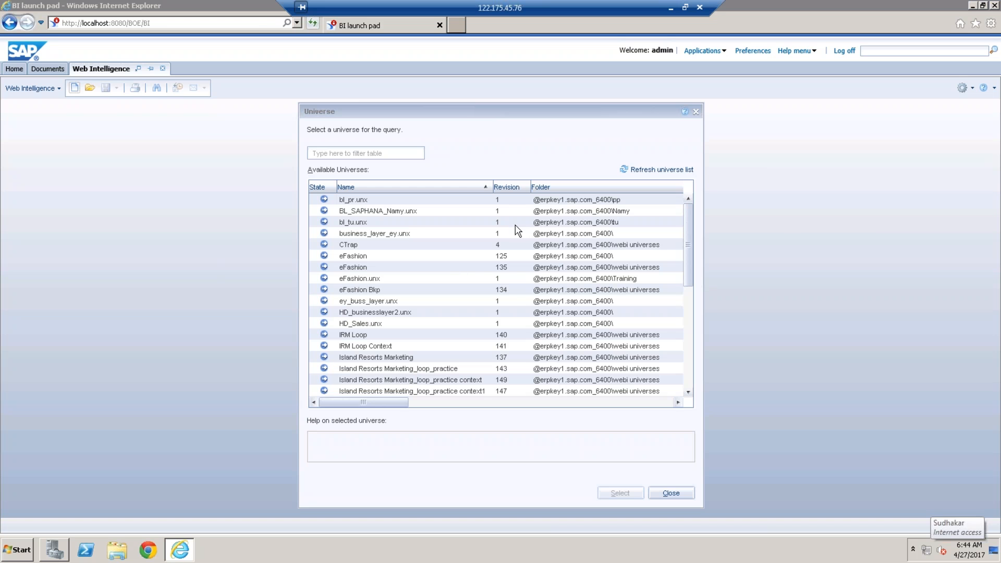
{"action": "left_click", "coordinate": [356, 271]}
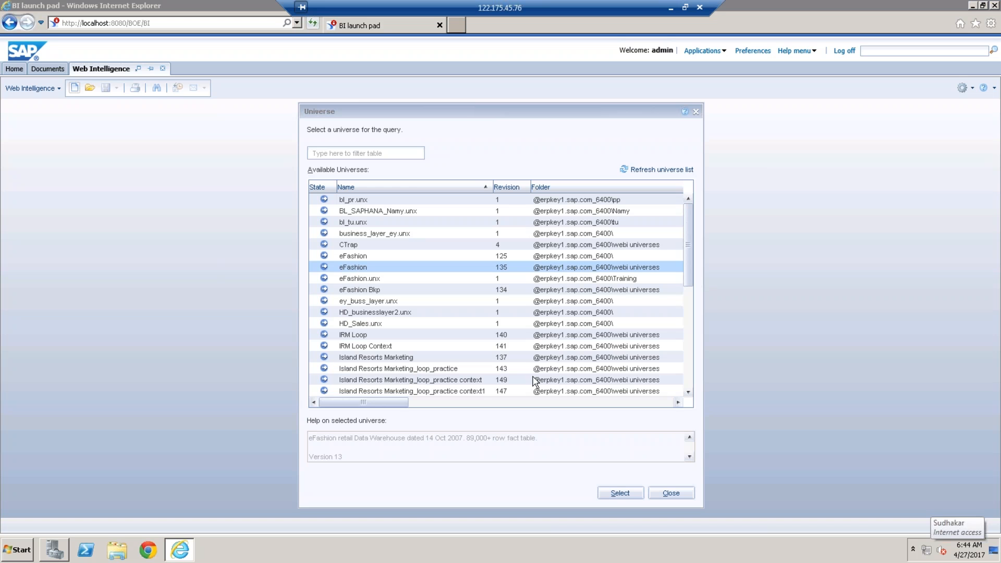
{"action": "left_click", "coordinate": [621, 493]}
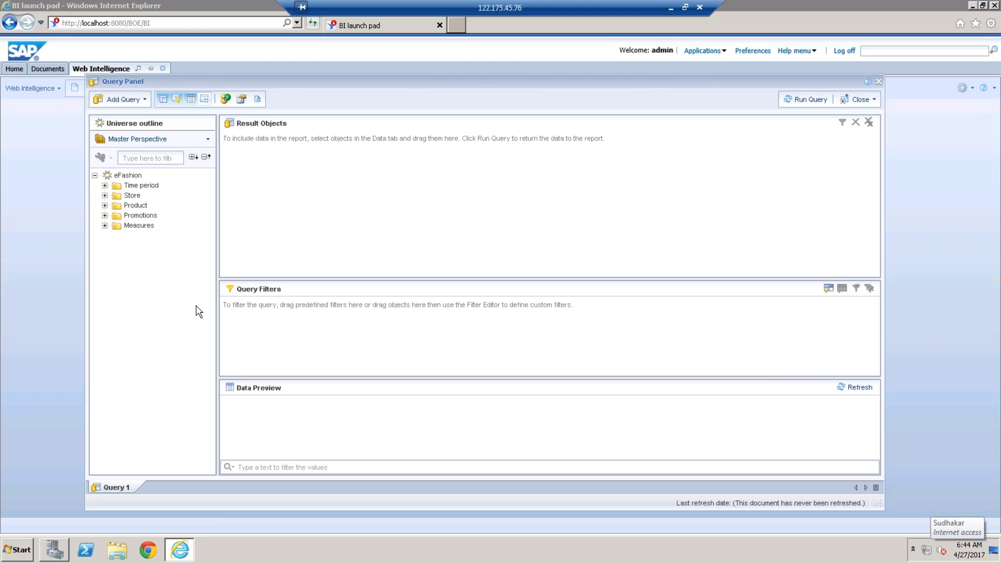
Step: Add Year, State, Sales revenue and Quantity sold from the eFashion outline to the query's result objects
{"action": "left_click", "coordinate": [105, 186]}
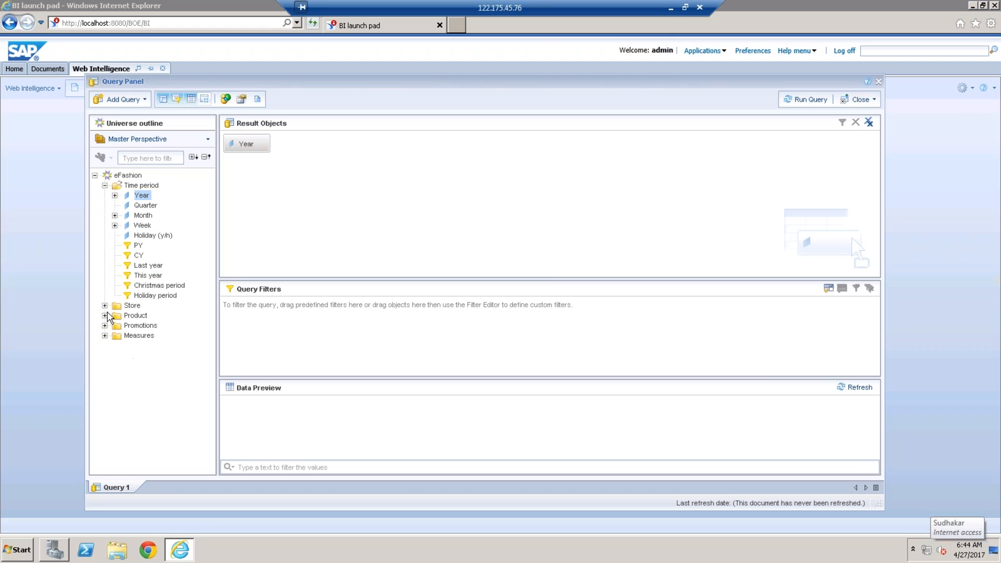
{"action": "left_click", "coordinate": [105, 307]}
{"action": "double_click", "coordinate": [145, 315]}
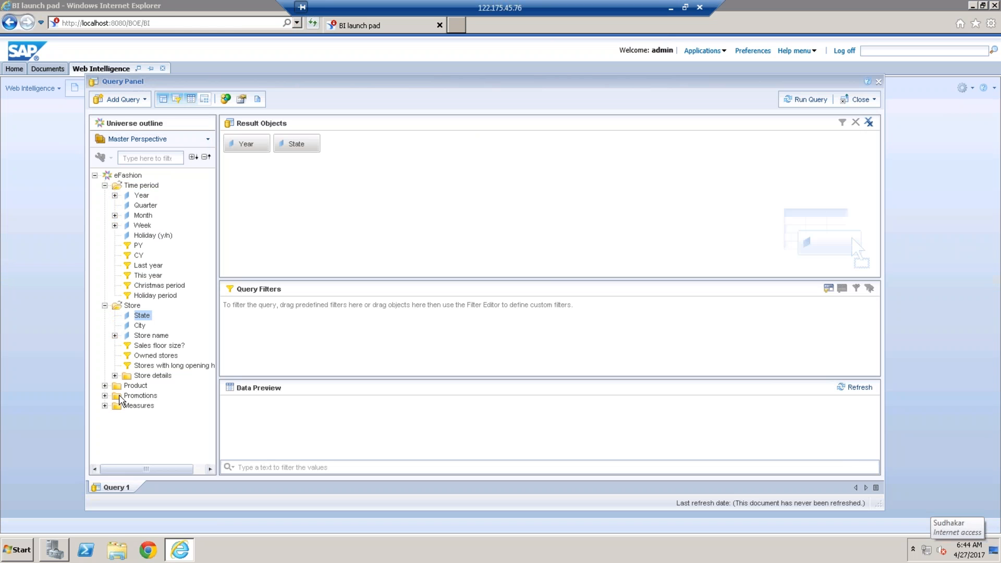
{"action": "left_click", "coordinate": [105, 406]}
{"action": "double_click", "coordinate": [154, 416]}
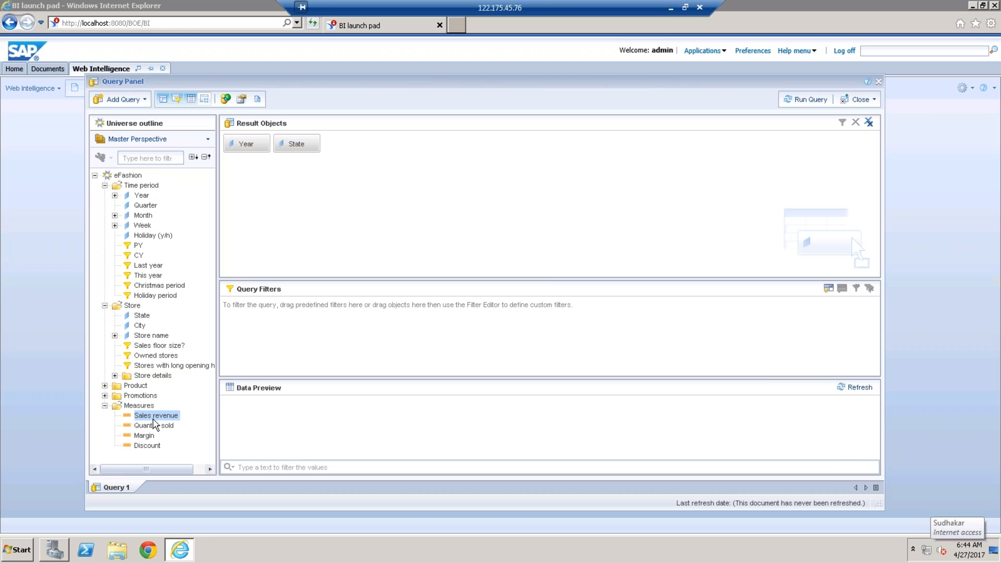
{"action": "double_click", "coordinate": [154, 426]}
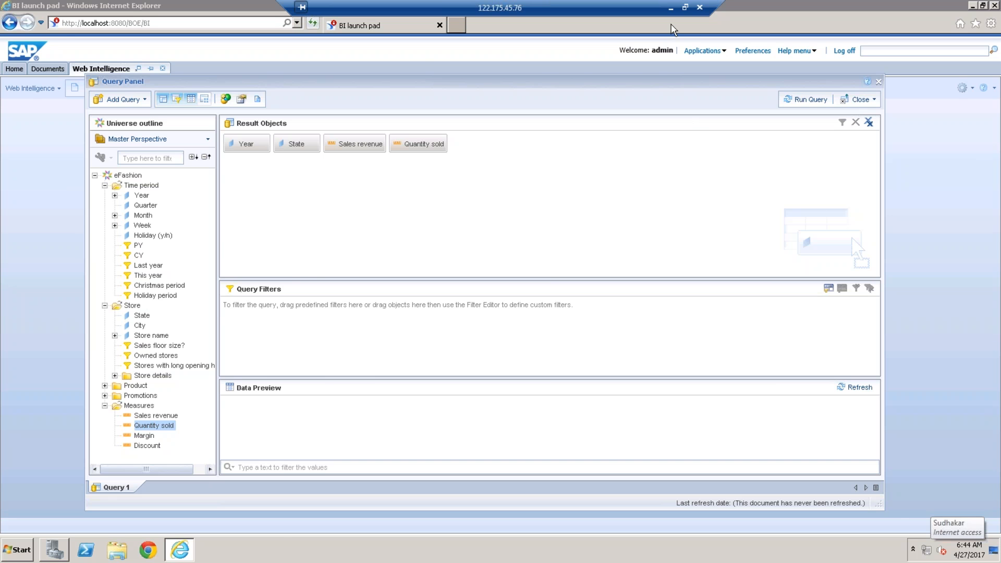
Step: Review the sorting topic (ascending, descending and custom) in the local Paint outline and return to the remote query
{"action": "left_click", "coordinate": [671, 7]}
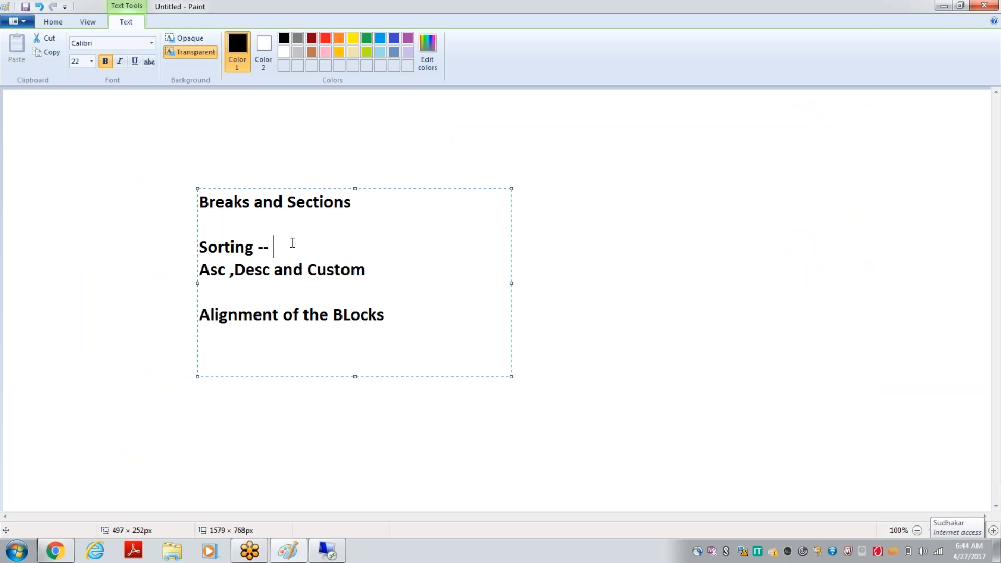
{"action": "left_click_drag", "start_coordinate": [377, 270], "coordinate": [200, 247]}
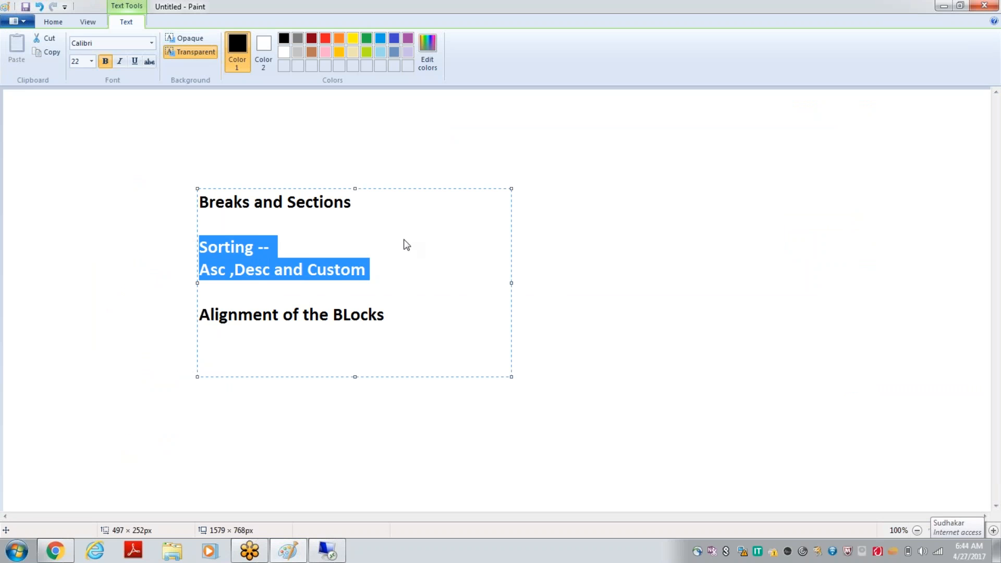
{"action": "left_click", "coordinate": [359, 247]}
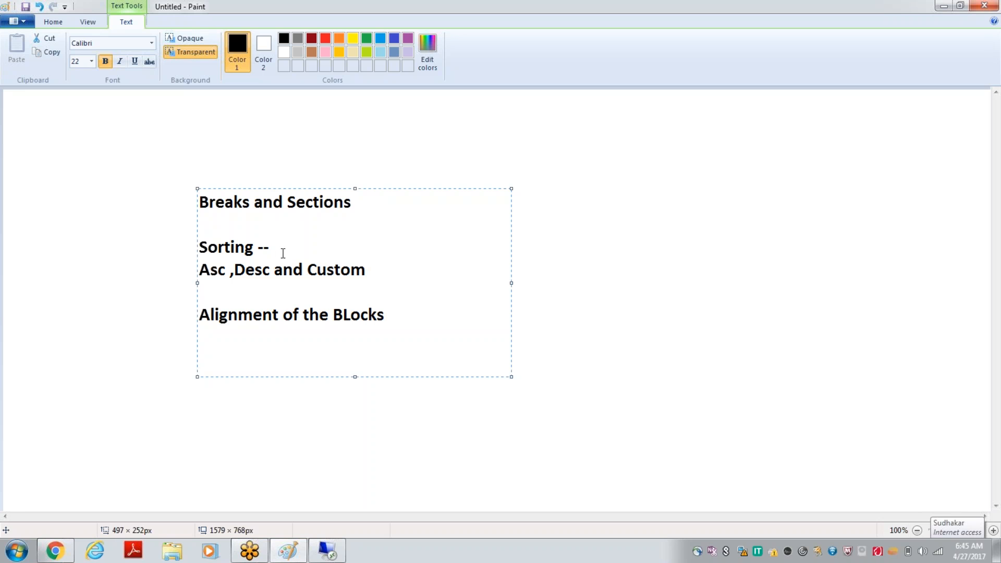
{"action": "left_click", "coordinate": [328, 552]}
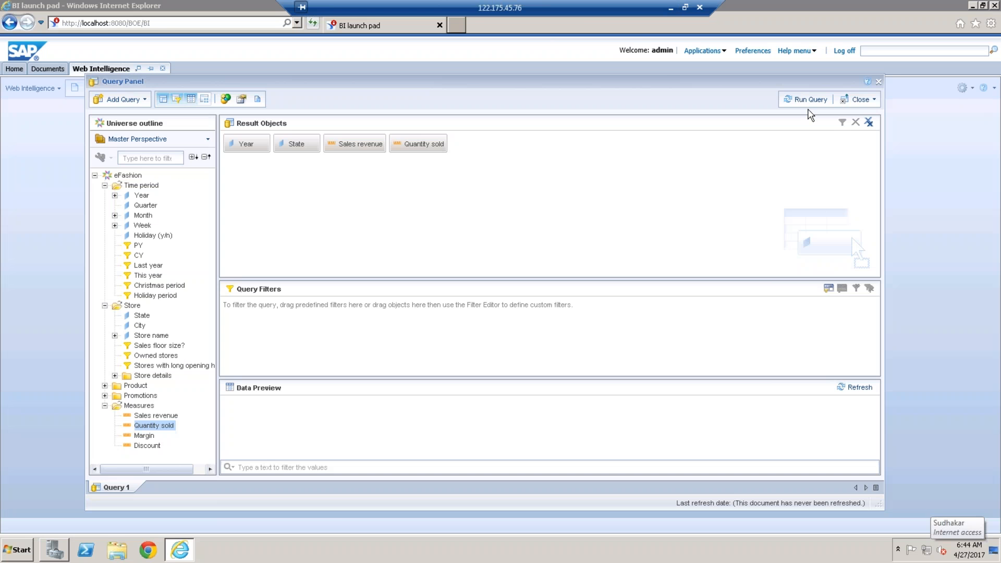
Step: Run the query, dismissing the autosave notice, and widen the State, Sales revenue, Quantity sold and Year columns of the report table
{"action": "left_click", "coordinate": [808, 107]}
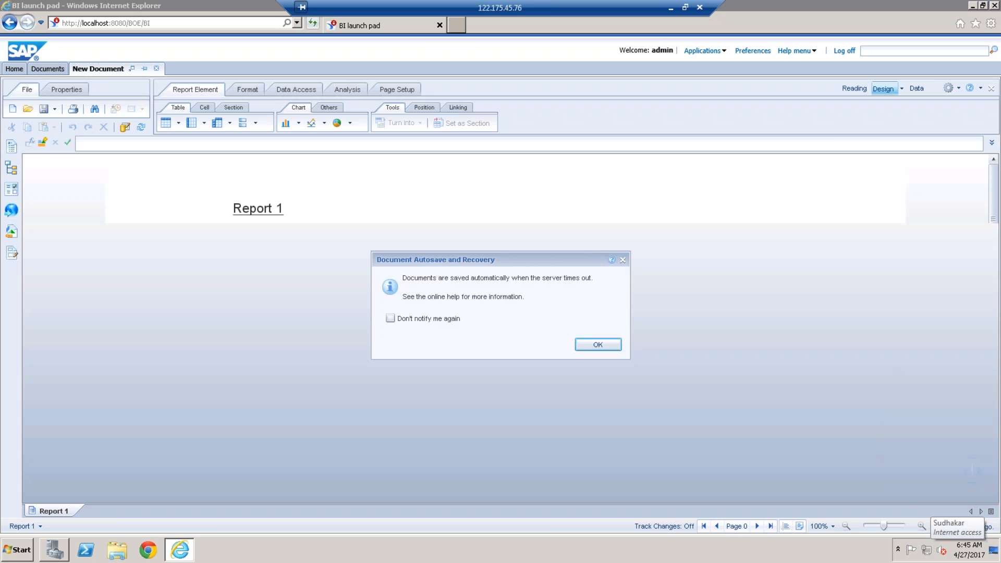
{"action": "left_click", "coordinate": [605, 345]}
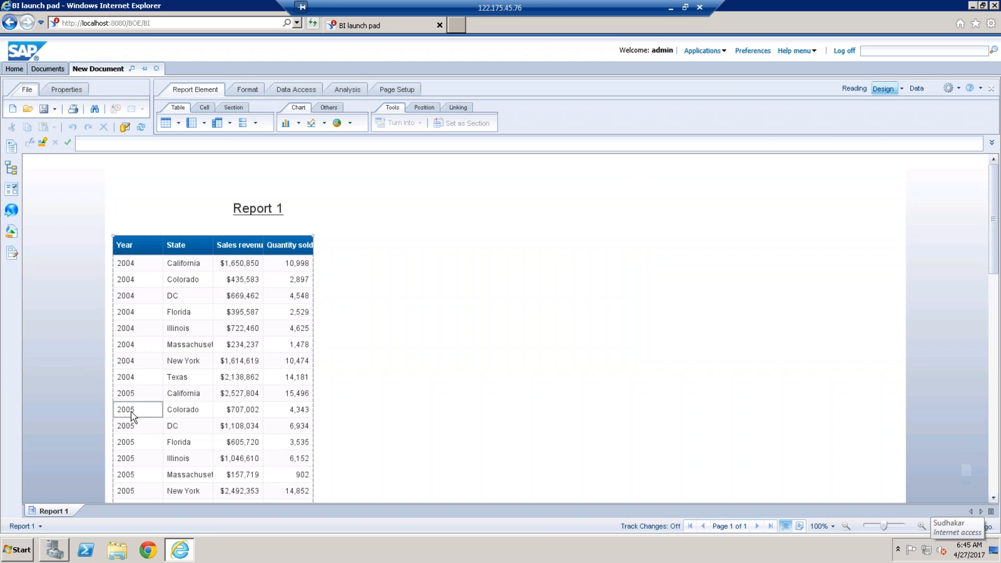
{"action": "left_click", "coordinate": [214, 249]}
{"action": "left_click_drag", "start_coordinate": [253, 251], "coordinate": [252, 251]}
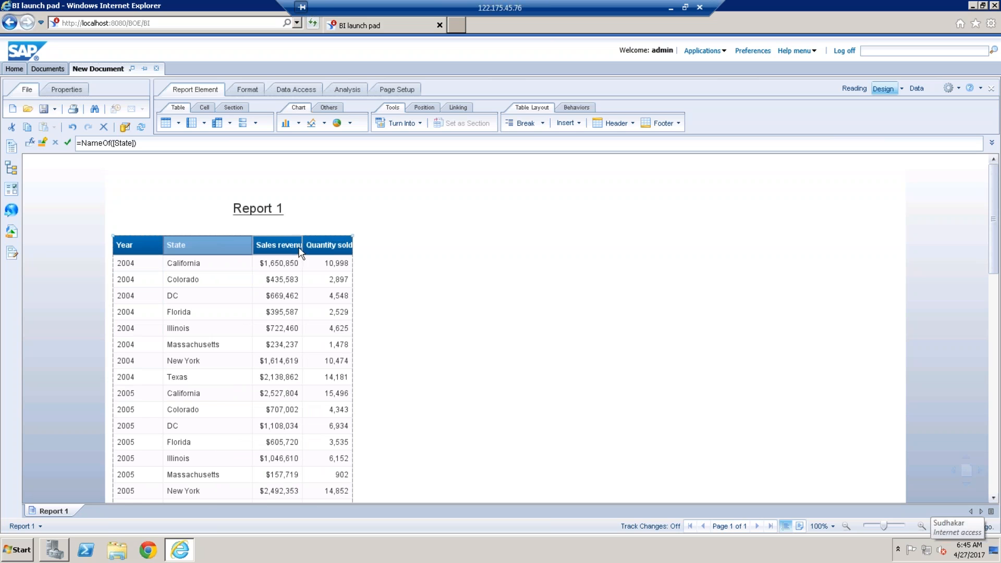
{"action": "left_click_drag", "start_coordinate": [302, 244], "coordinate": [433, 248]}
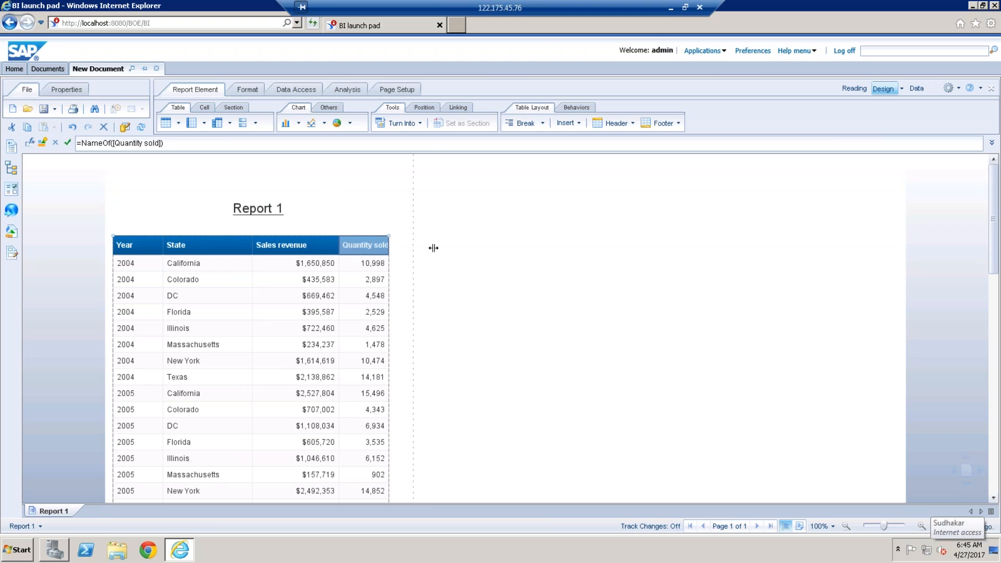
{"action": "left_click", "coordinate": [157, 244]}
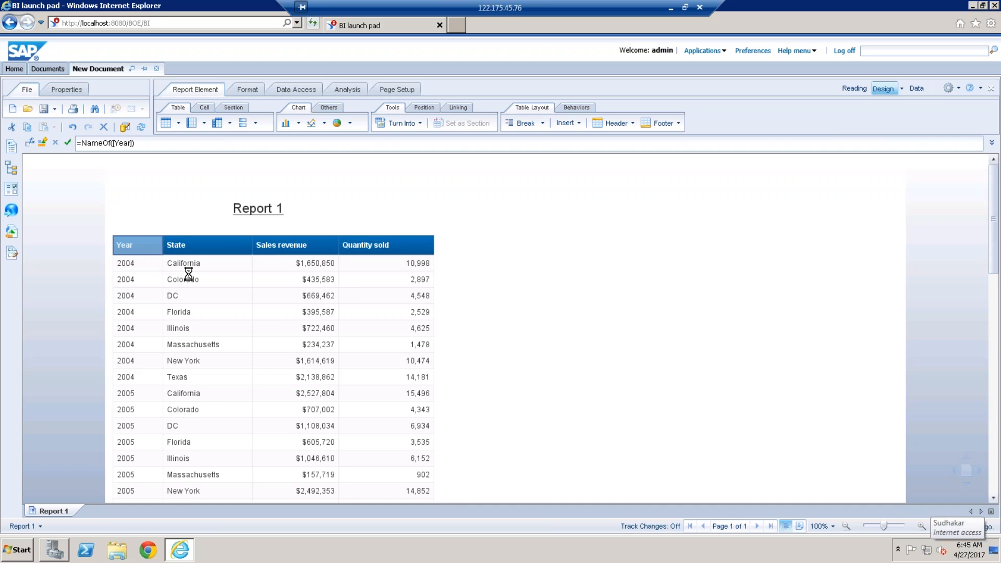
{"action": "left_click_drag", "start_coordinate": [162, 263], "coordinate": [187, 267]}
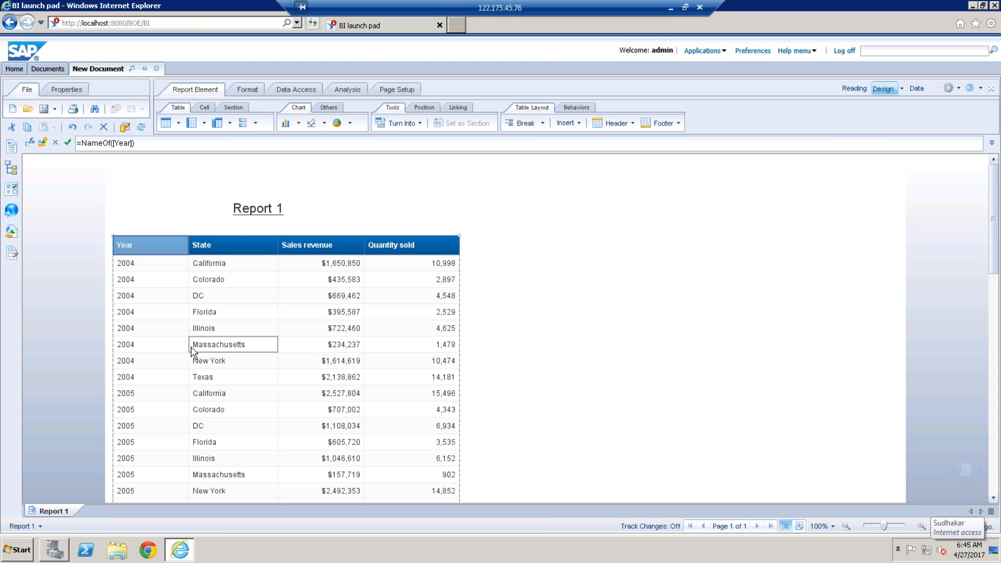
Step: Sort the report table by Sales revenue in descending order
{"action": "left_click", "coordinate": [339, 283]}
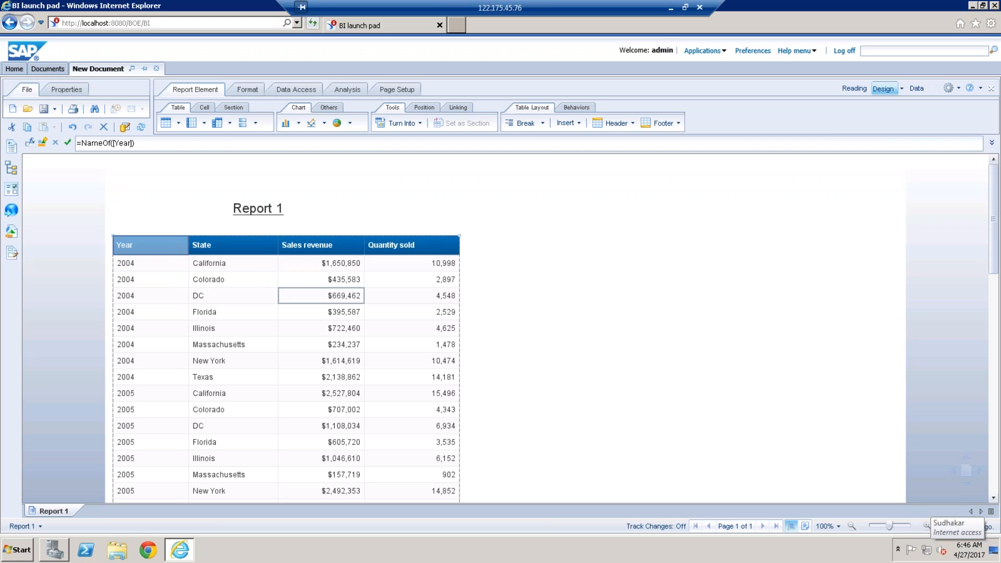
{"action": "left_click", "coordinate": [329, 283]}
{"action": "left_click", "coordinate": [346, 87]}
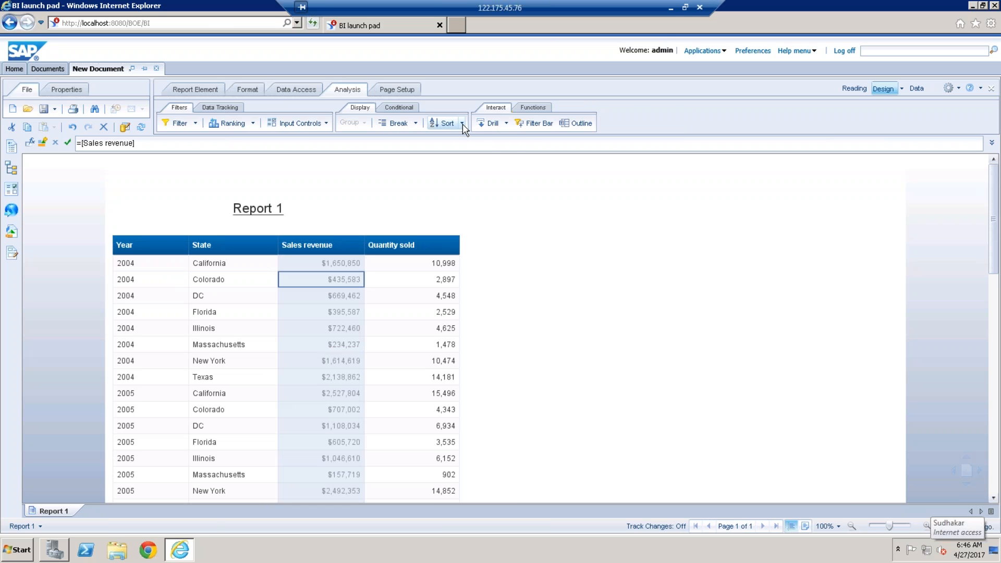
{"action": "left_click", "coordinate": [462, 124]}
{"action": "left_click", "coordinate": [476, 171]}
{"action": "left_click", "coordinate": [474, 174]}
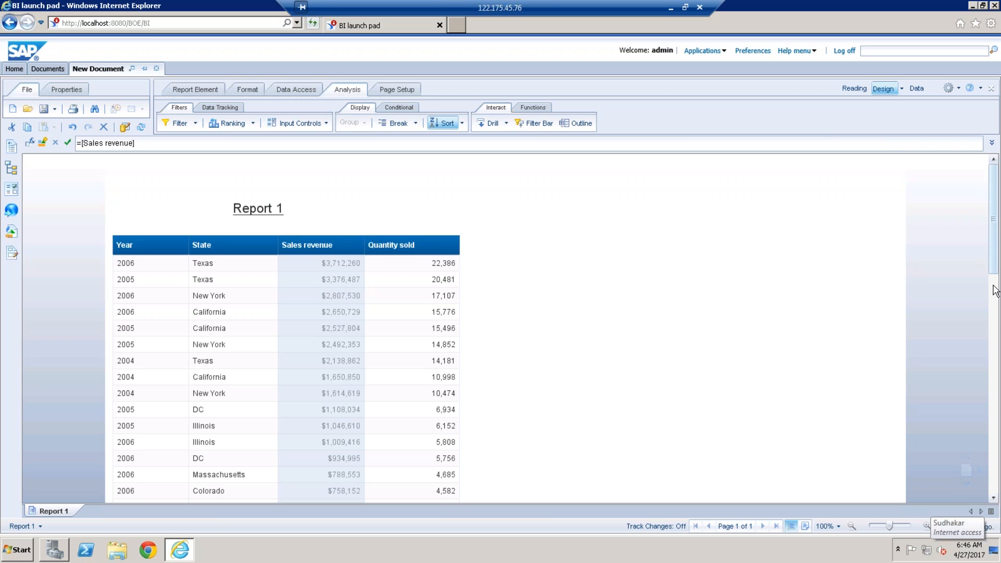
Step: Review the revenue-sorted rows, remove all sorts from the report table and dismiss the runtime error
{"action": "scroll", "coordinate": [996, 298], "scroll_direction": "down", "scroll_amount": 15}
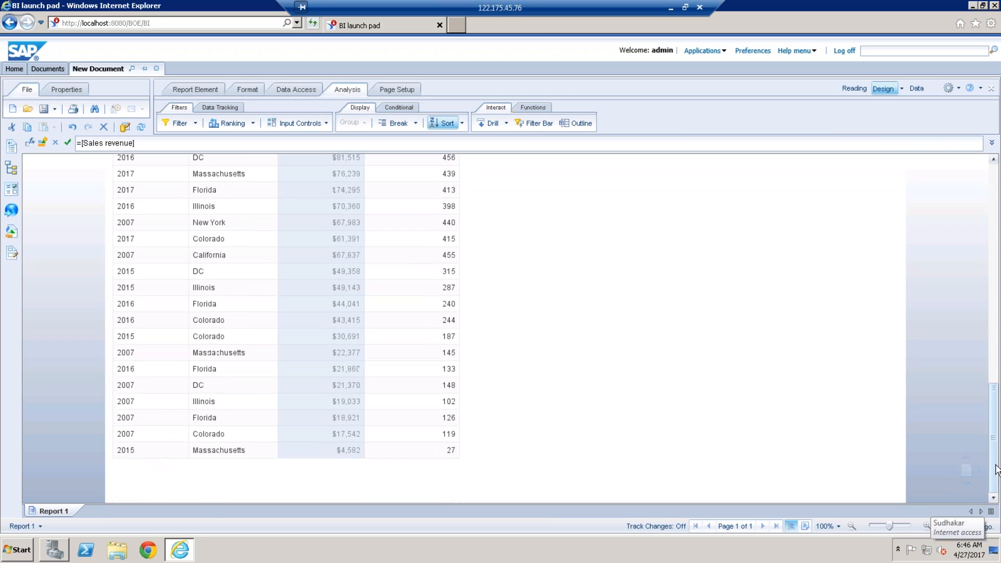
{"action": "left_click", "coordinate": [332, 480]}
{"action": "left_click_drag", "start_coordinate": [998, 437], "coordinate": [997, 199]}
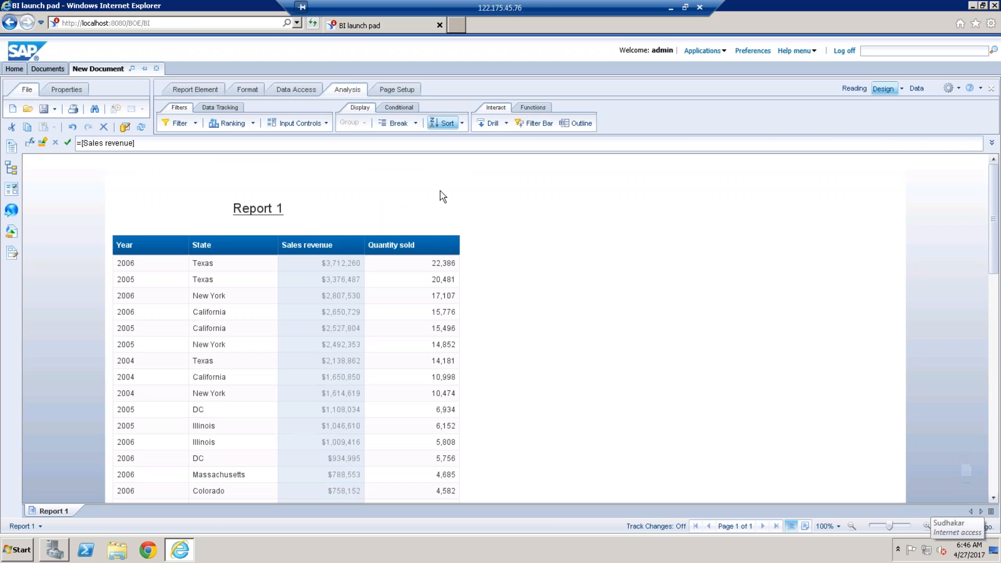
{"action": "left_click", "coordinate": [462, 123]}
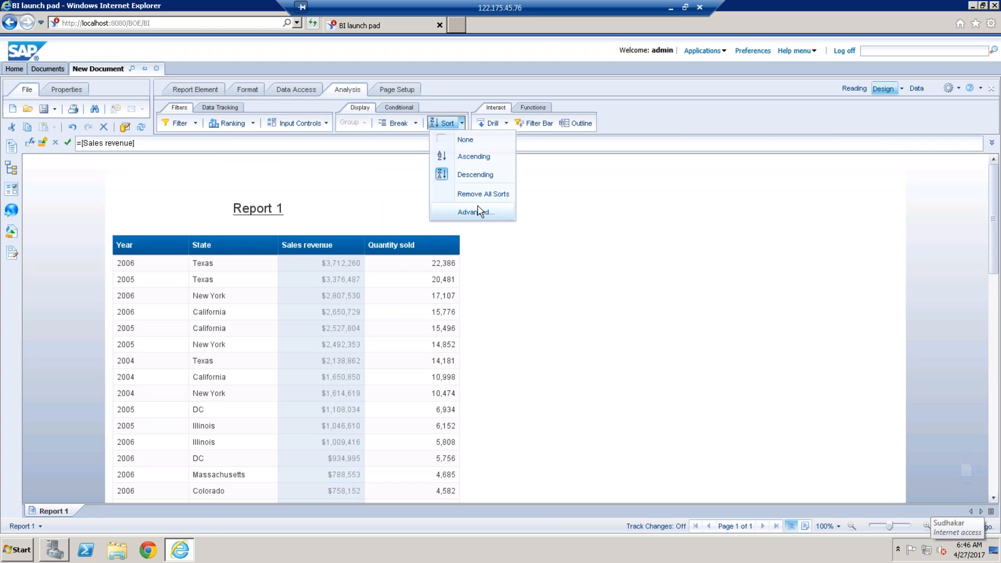
{"action": "left_click", "coordinate": [484, 195]}
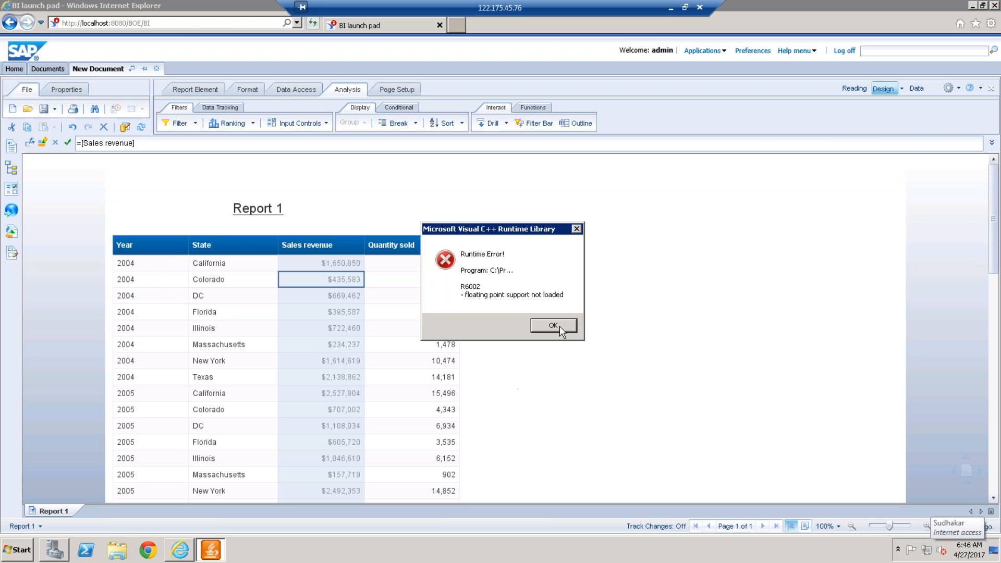
{"action": "left_click", "coordinate": [559, 325]}
Step: Sort the report table by Year in descending order and look through the reordered rows
{"action": "left_click", "coordinate": [172, 316]}
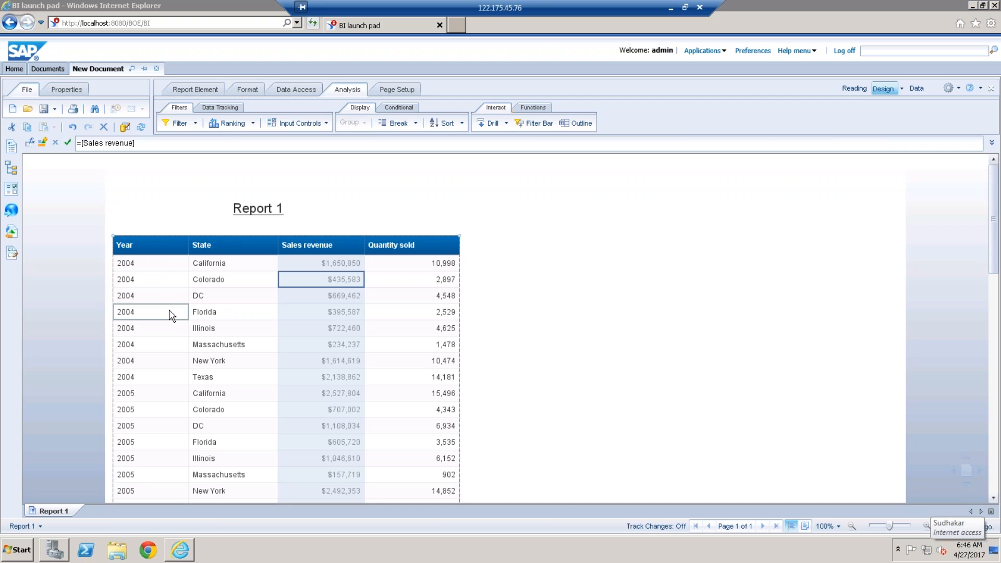
{"action": "left_click", "coordinate": [462, 124]}
{"action": "left_click", "coordinate": [475, 175]}
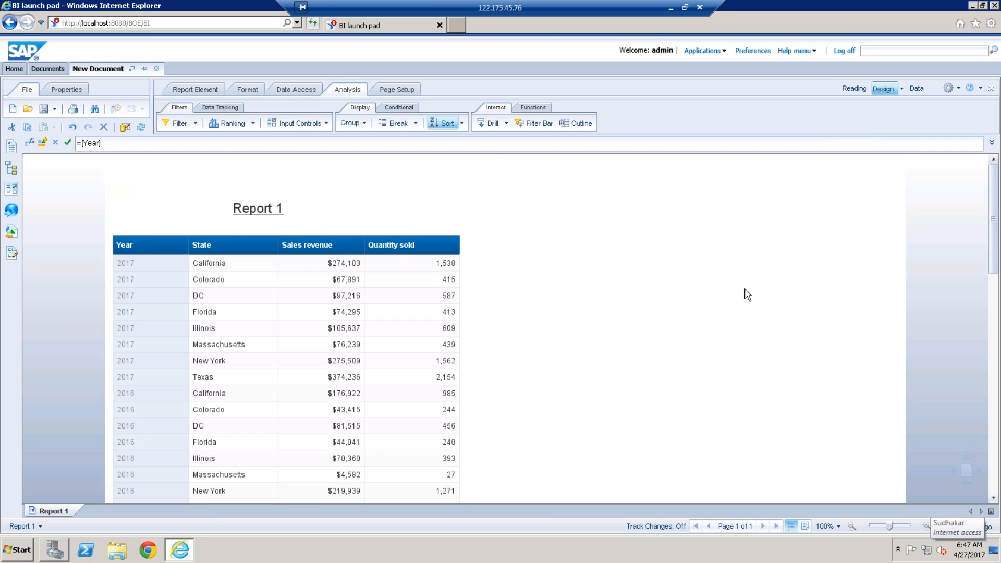
{"action": "left_click_drag", "start_coordinate": [993, 233], "coordinate": [979, 430]}
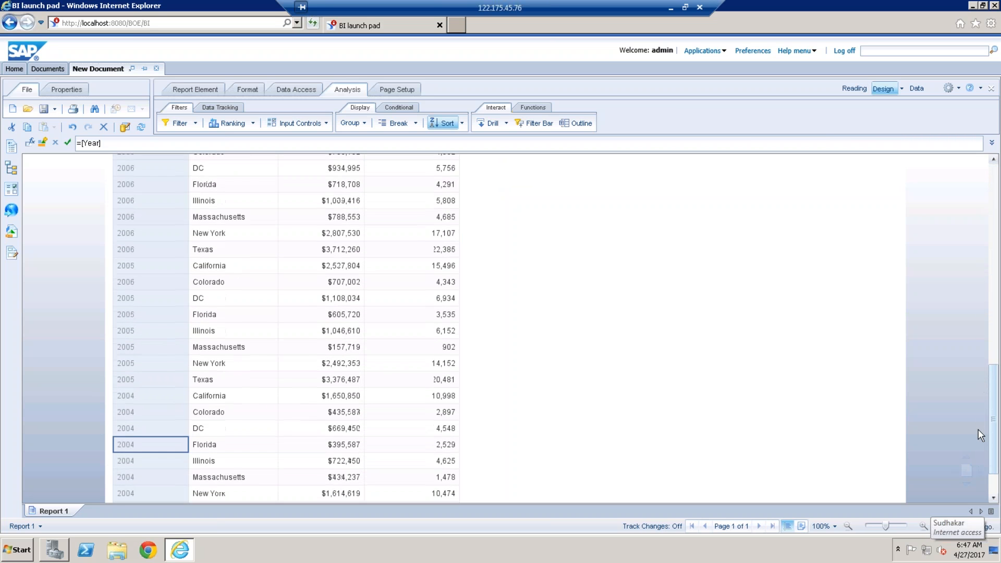
{"action": "left_click_drag", "start_coordinate": [997, 268], "coordinate": [998, 176]}
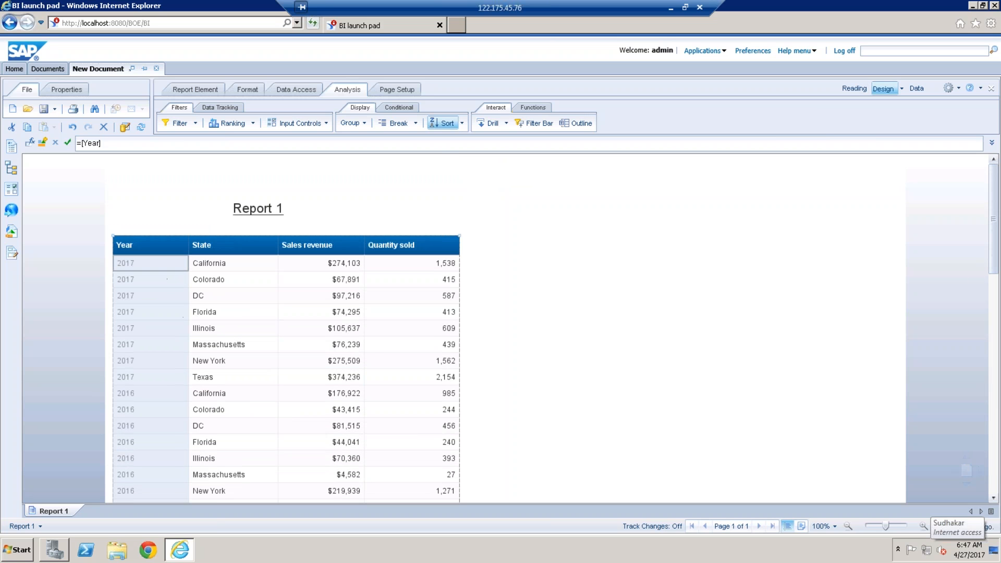
Step: Add a descending sort on the State column as the second sort level
{"action": "left_click", "coordinate": [241, 311]}
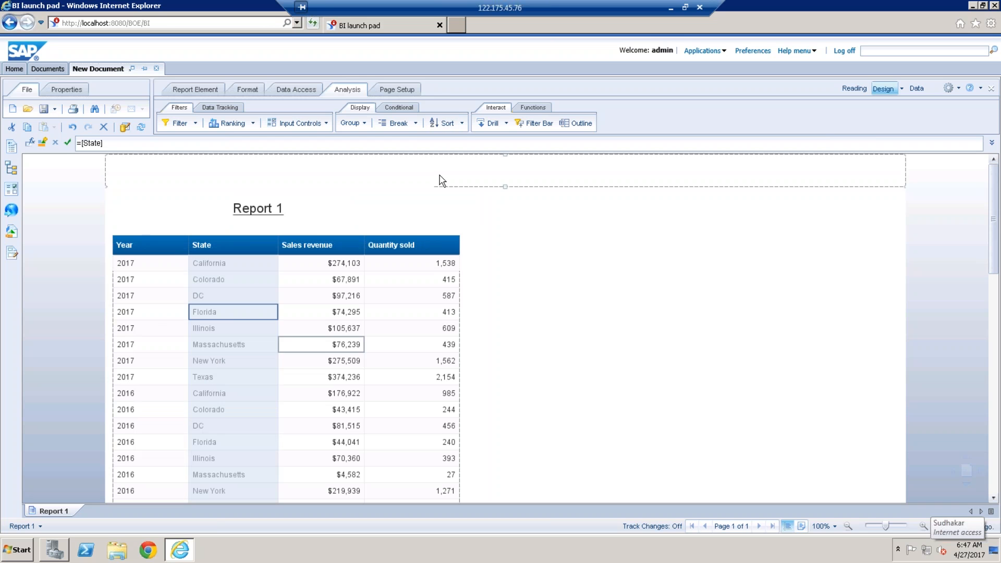
{"action": "left_click", "coordinate": [462, 123]}
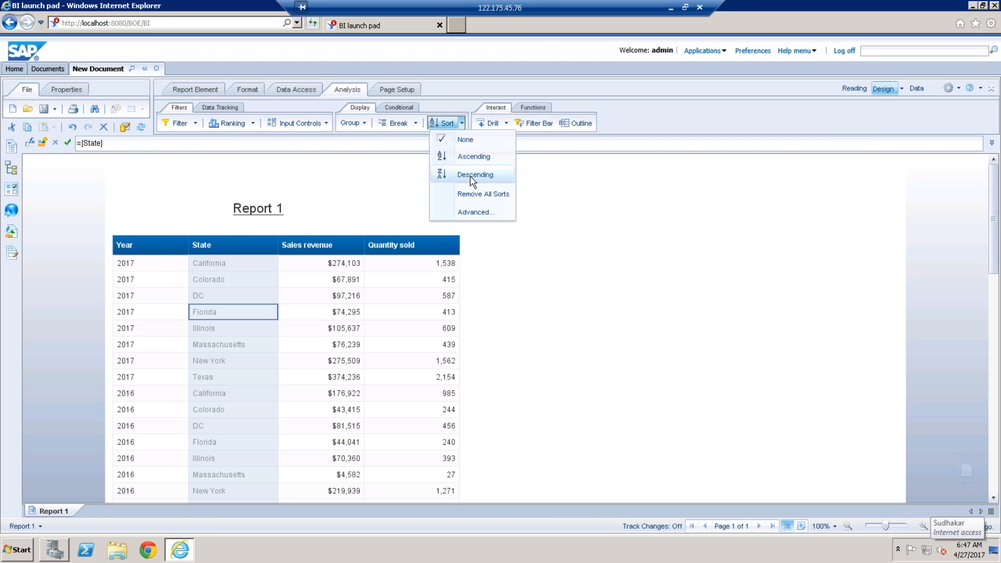
{"action": "left_click", "coordinate": [474, 176]}
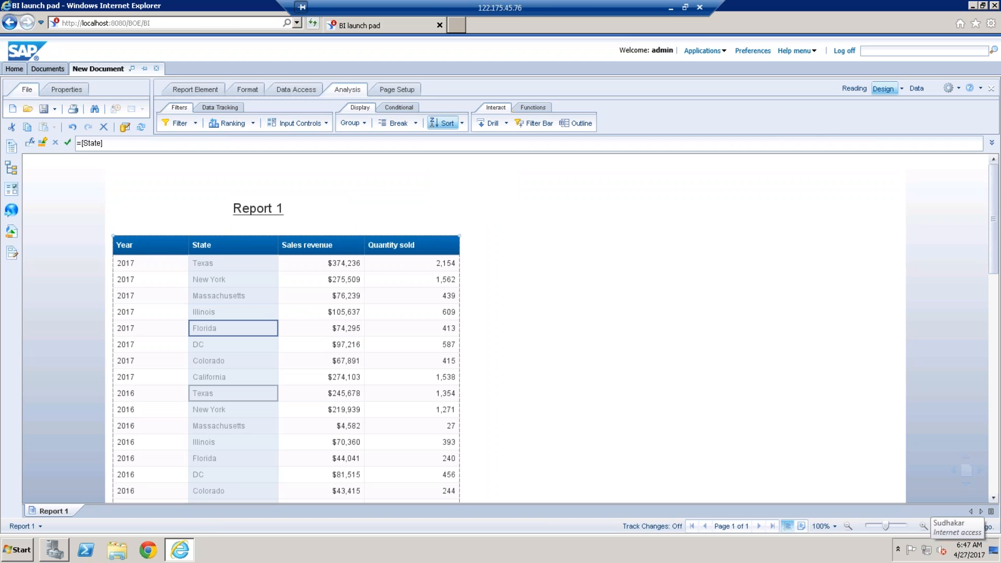
{"action": "left_click", "coordinate": [639, 308]}
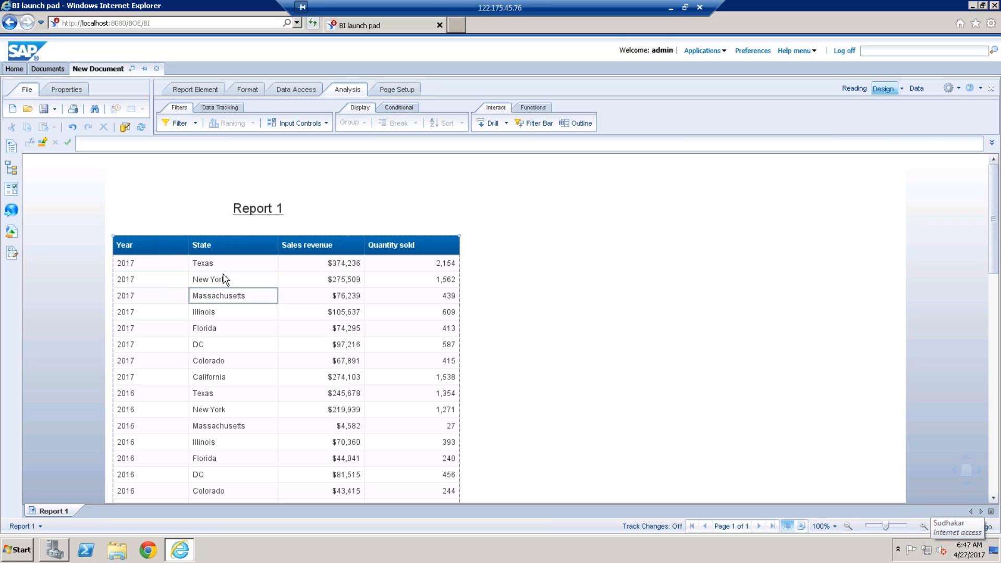
{"action": "left_click", "coordinate": [450, 179]}
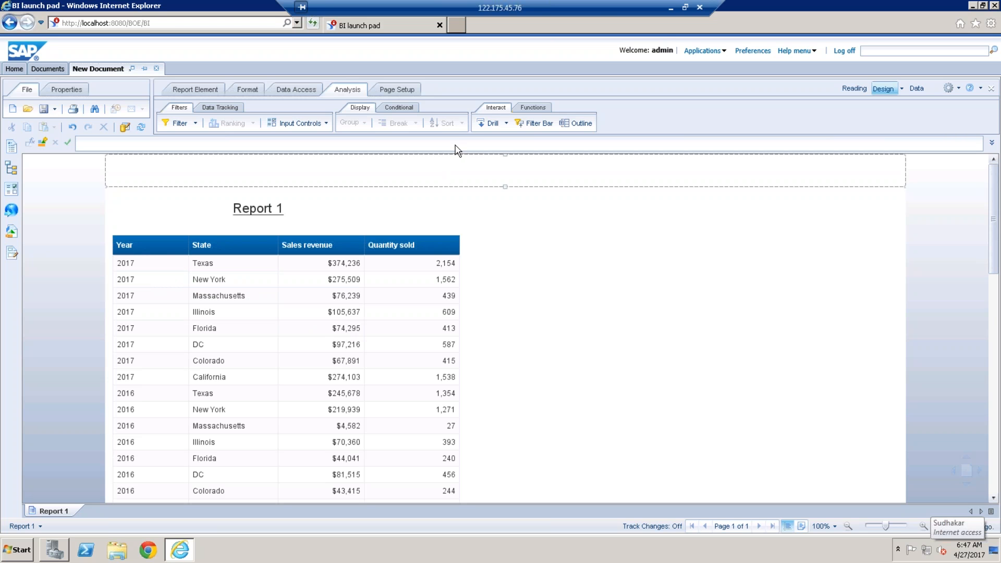
Step: Move State above Year in the table's sort priority and apply the change
{"action": "left_click", "coordinate": [253, 279]}
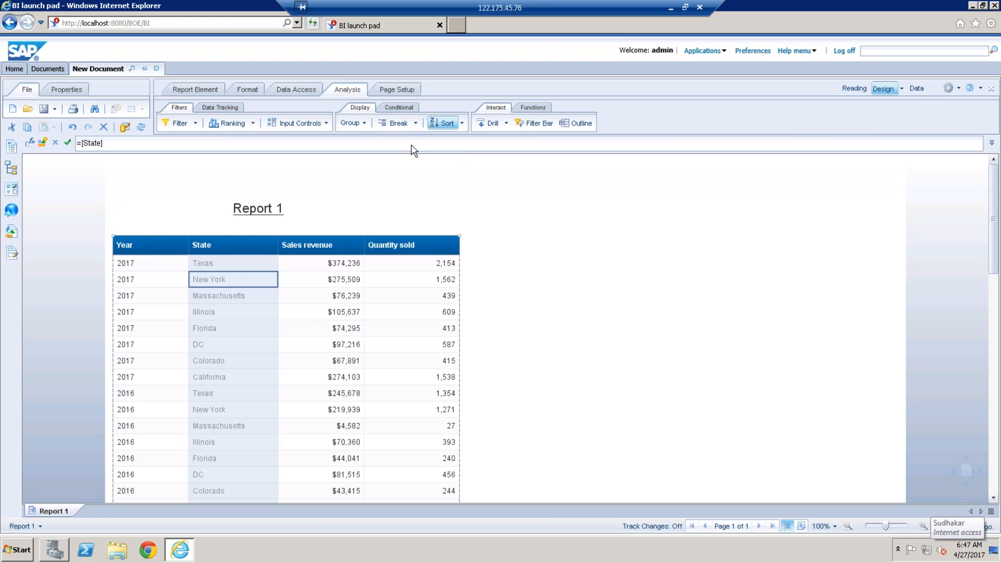
{"action": "left_click", "coordinate": [461, 123]}
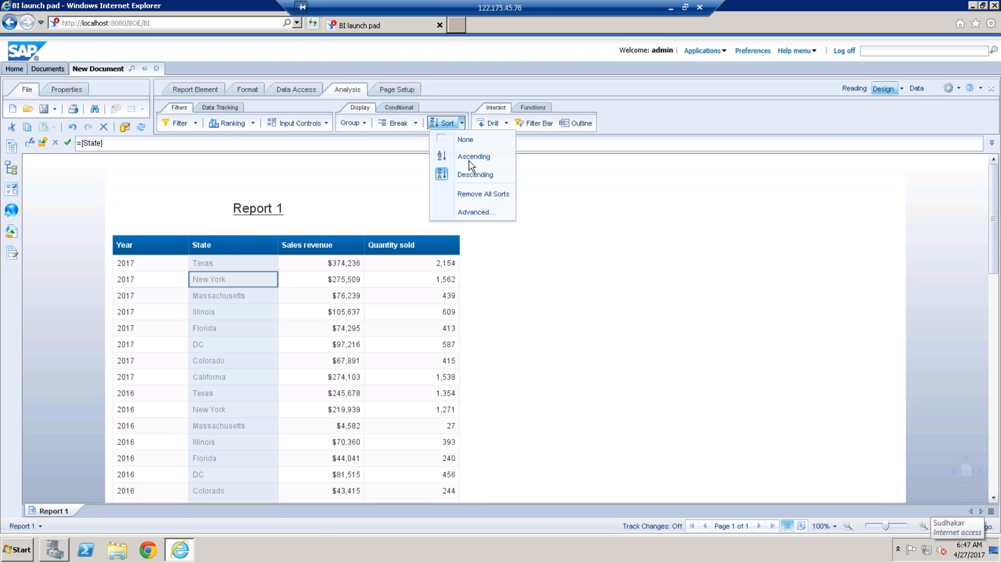
{"action": "left_click", "coordinate": [481, 213]}
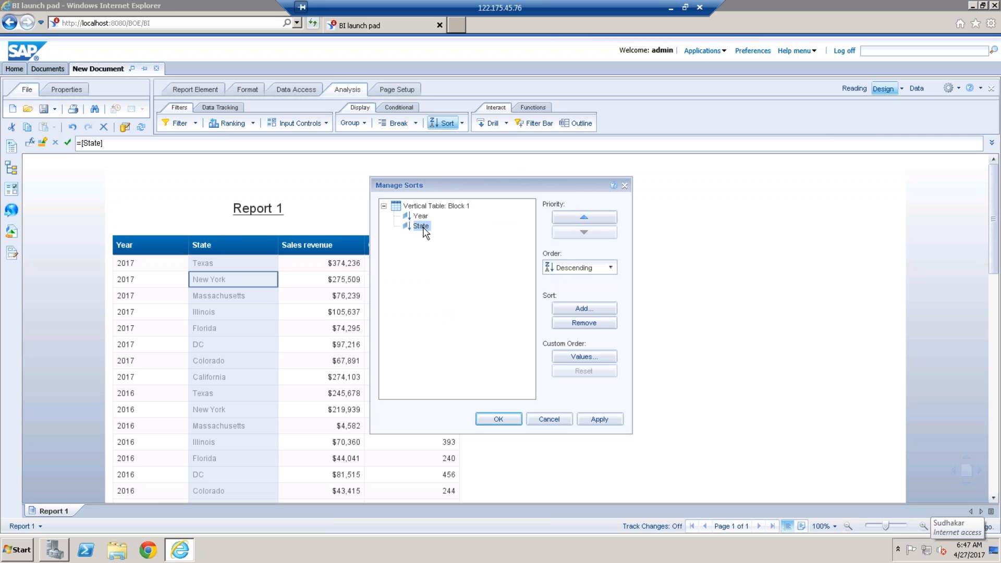
{"action": "left_click", "coordinate": [584, 217]}
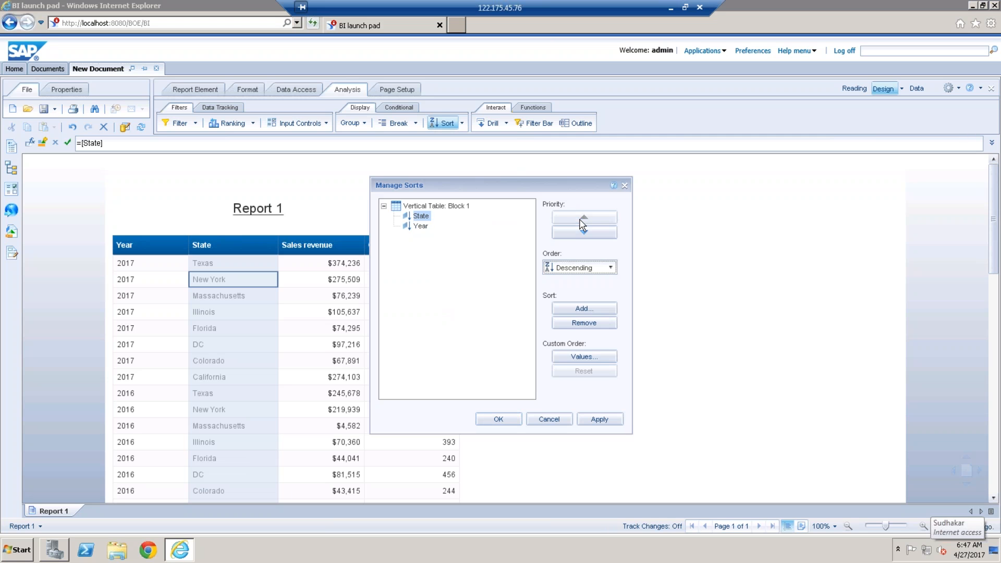
{"action": "left_click", "coordinate": [611, 422]}
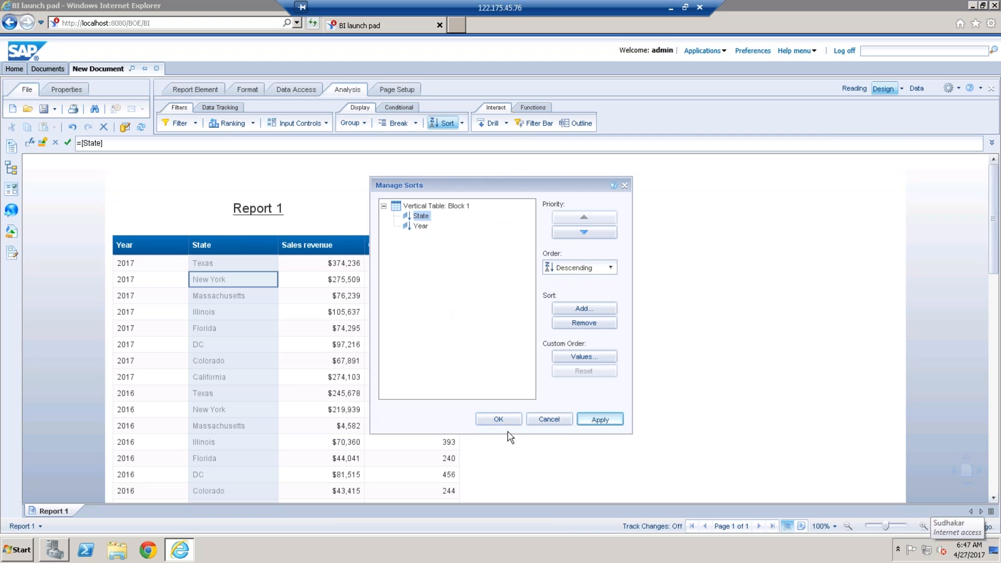
{"action": "left_click", "coordinate": [504, 421]}
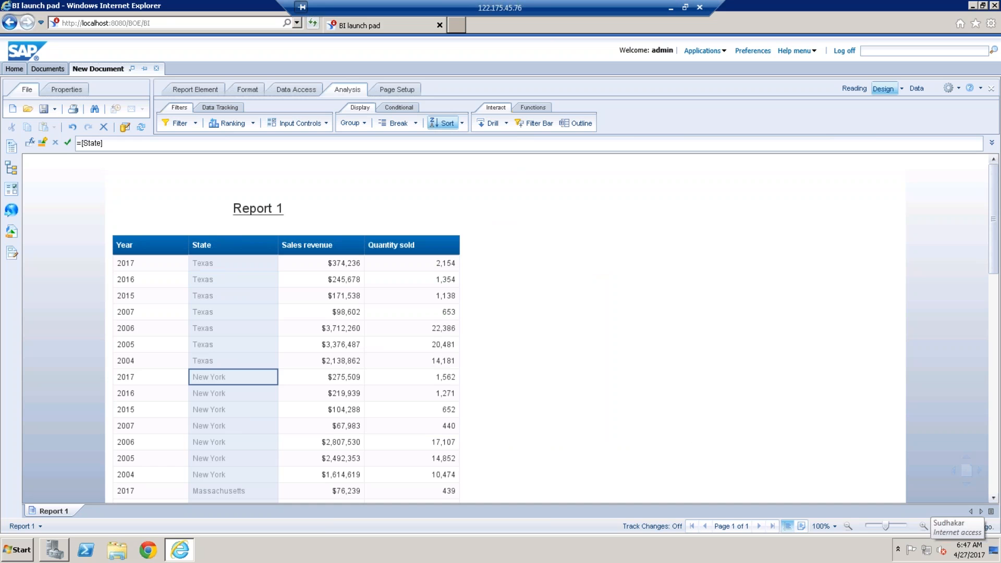
Step: Remove the Year and State sorts from the report table
{"action": "left_click", "coordinate": [282, 341]}
{"action": "left_click", "coordinate": [157, 268]}
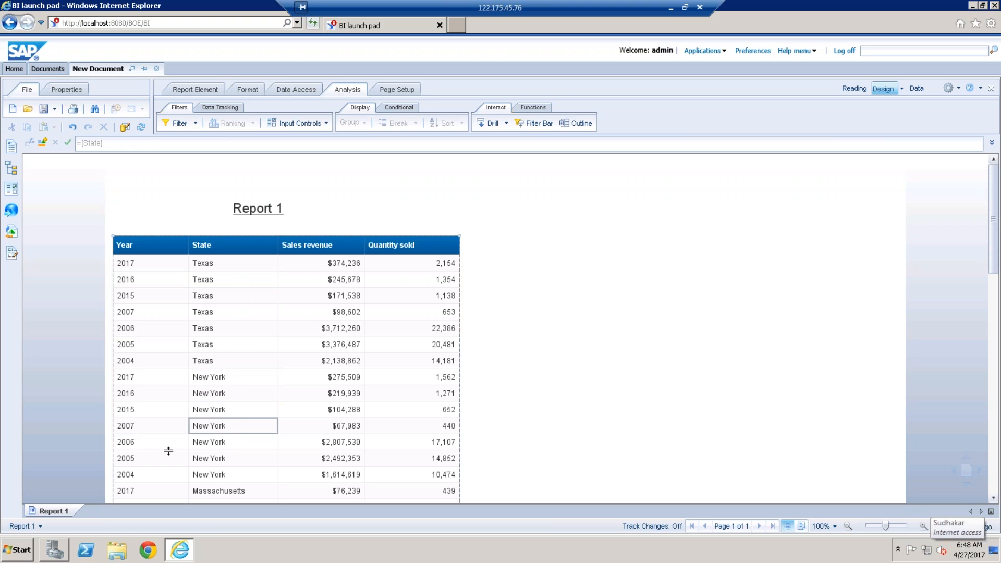
{"action": "left_click", "coordinate": [243, 315]}
{"action": "left_click", "coordinate": [462, 123]}
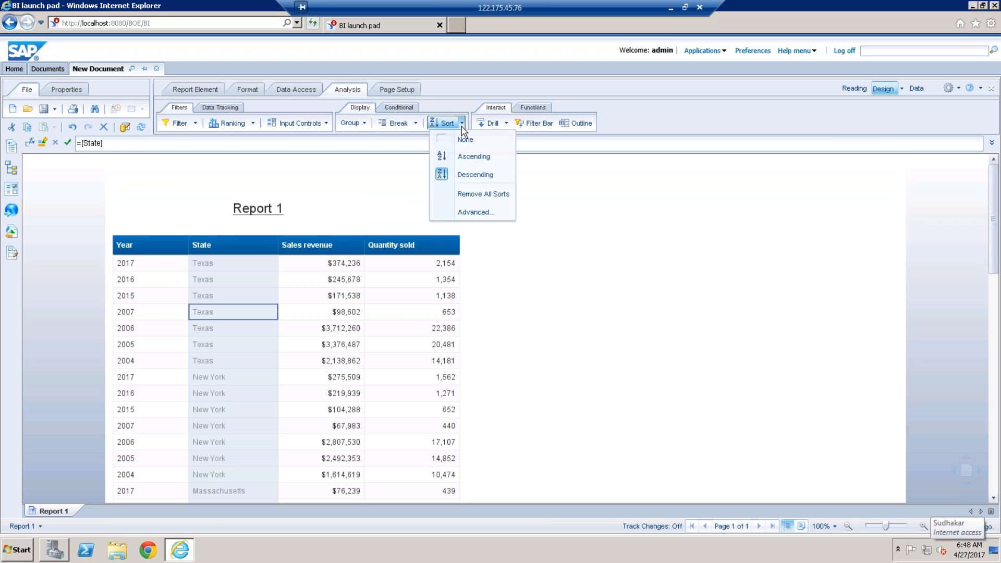
{"action": "left_click", "coordinate": [476, 194]}
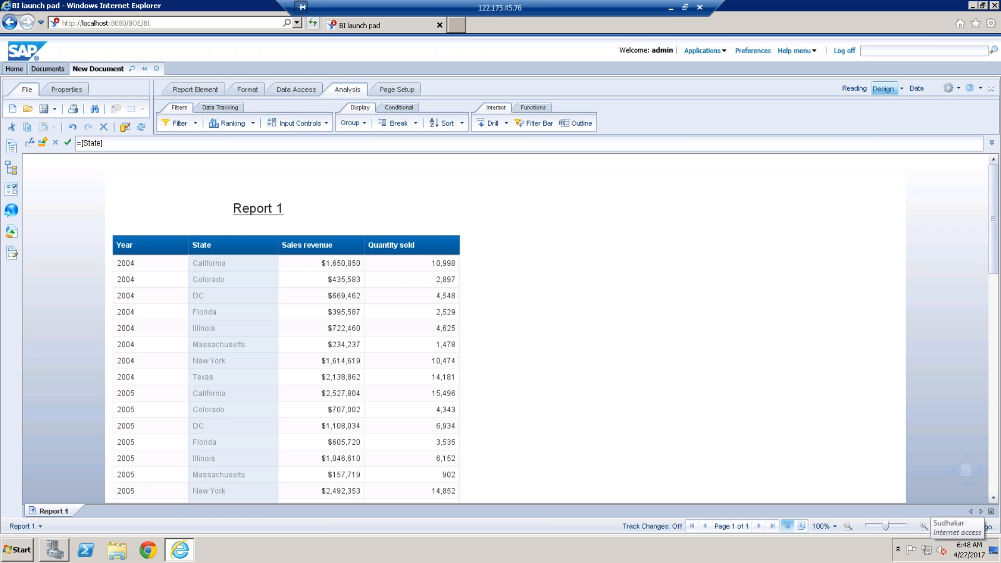
Step: Apply a descending sort to the Year column of the unsorted report table
{"action": "left_click", "coordinate": [161, 328]}
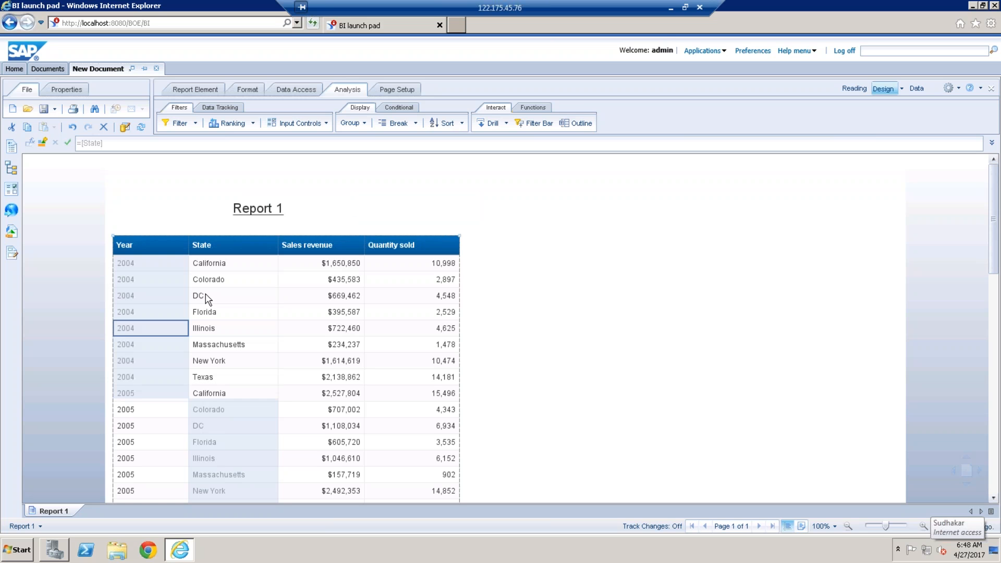
{"action": "left_click", "coordinate": [462, 123]}
{"action": "left_click", "coordinate": [465, 173]}
{"action": "left_click", "coordinate": [575, 302]}
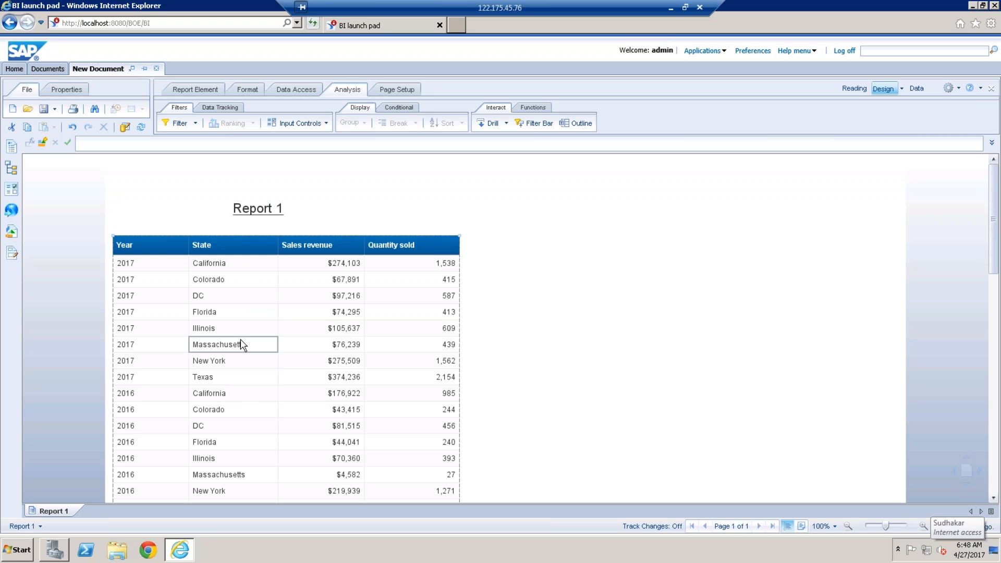
Step: Add State as a sort below Year in the table's advanced sort management
{"action": "left_click", "coordinate": [263, 296]}
{"action": "left_click", "coordinate": [462, 124]}
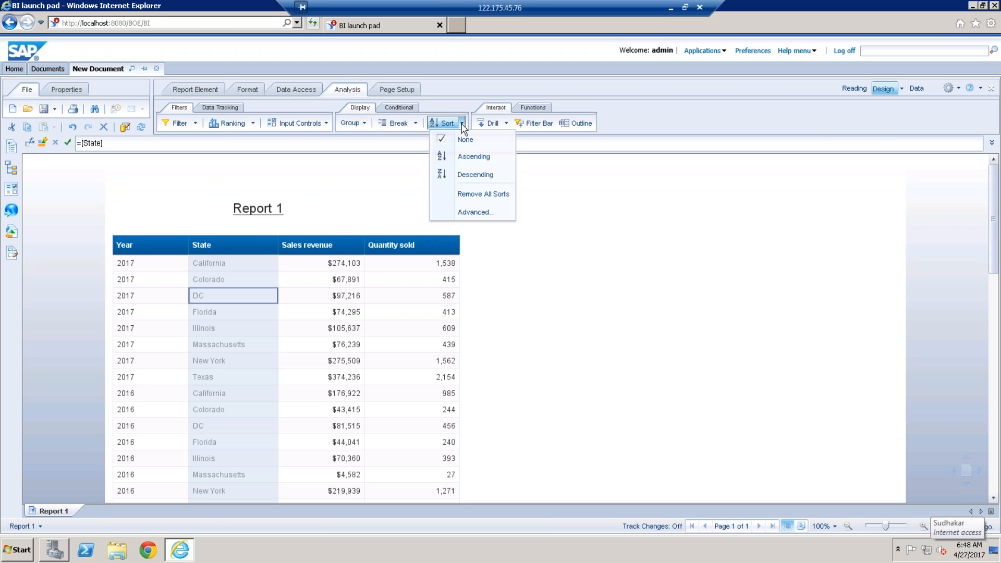
{"action": "left_click", "coordinate": [475, 211]}
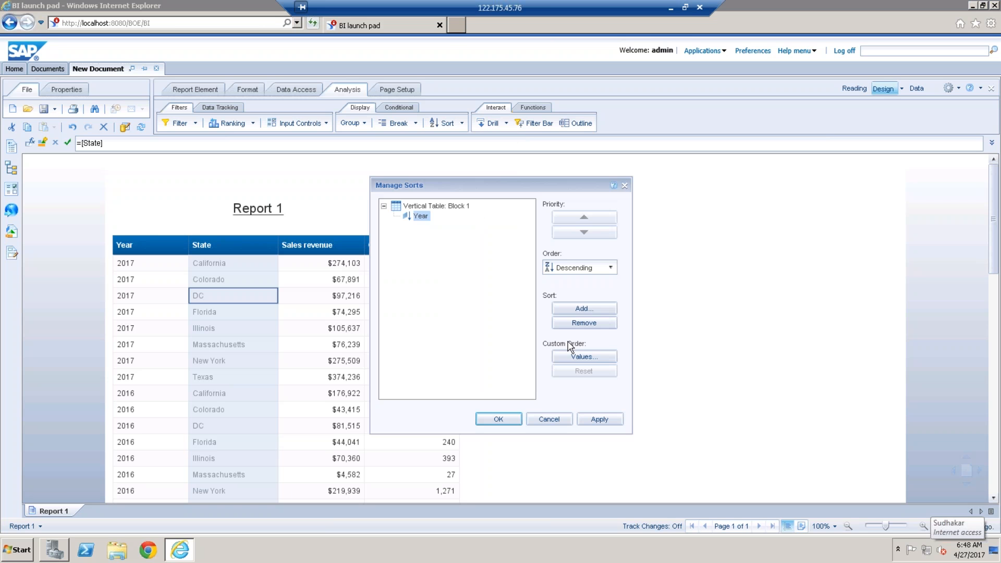
{"action": "left_click", "coordinate": [586, 309]}
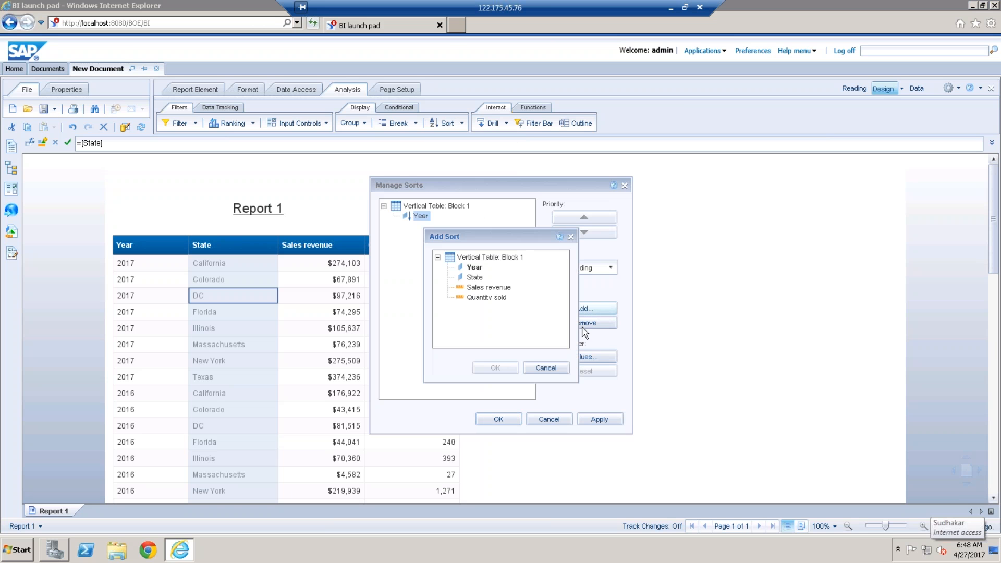
{"action": "left_click", "coordinate": [475, 277]}
{"action": "left_click", "coordinate": [496, 370]}
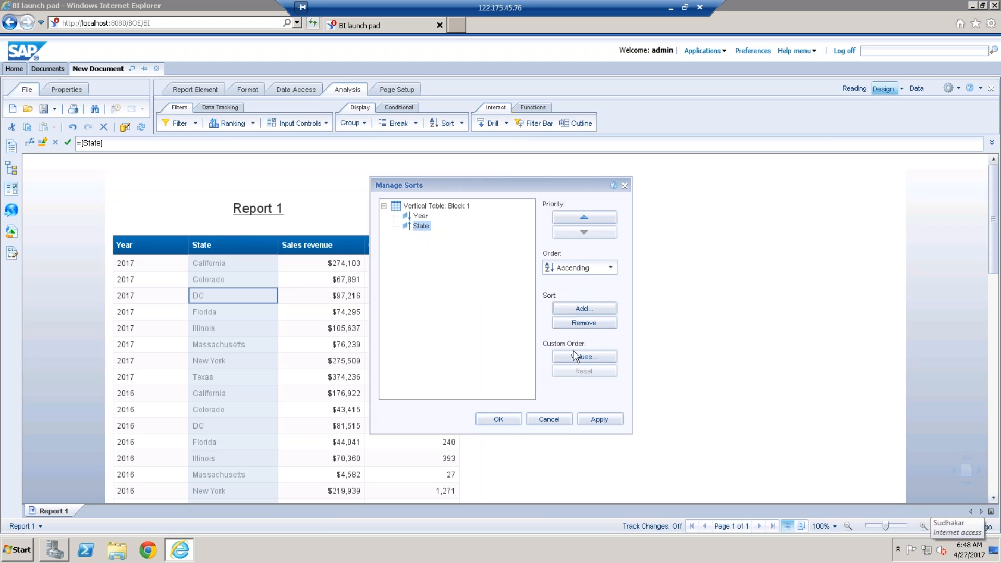
Step: Open the custom sort values for State and move Florida to the beginning of the customized list
{"action": "left_click", "coordinate": [598, 361]}
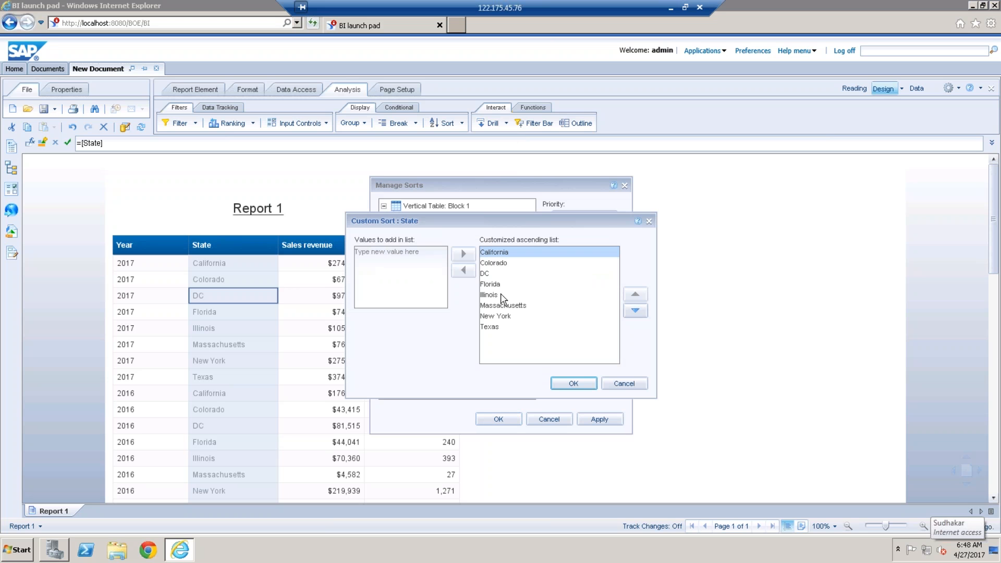
{"action": "left_click", "coordinate": [498, 285]}
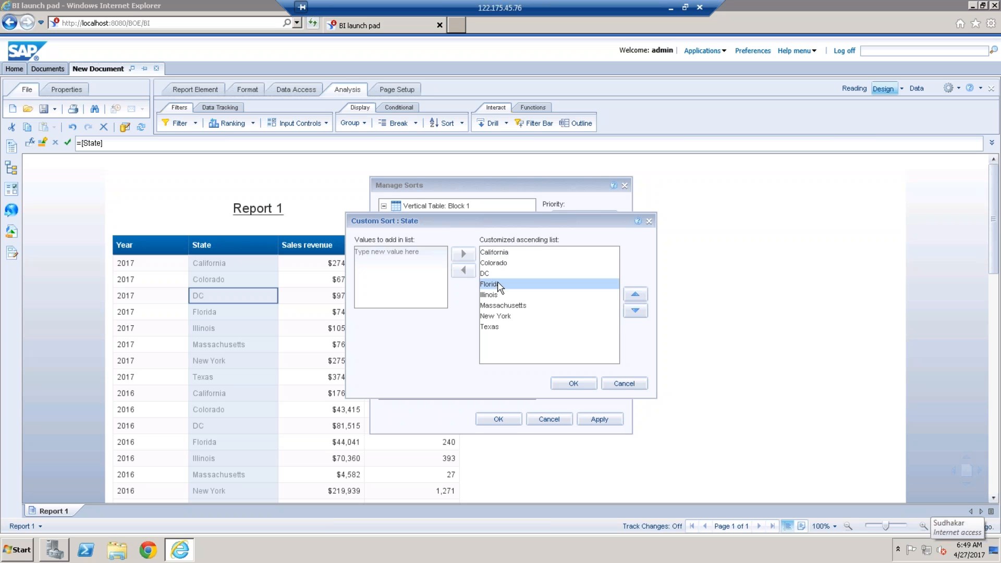
{"action": "left_click", "coordinate": [636, 296]}
{"action": "left_click", "coordinate": [635, 296]}
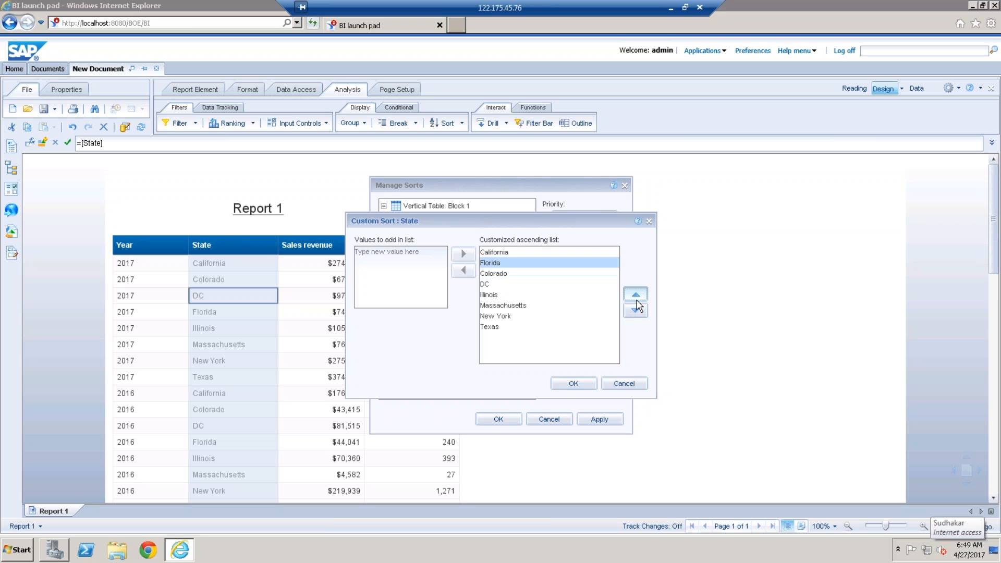
{"action": "left_click", "coordinate": [637, 295]}
Step: Move Massachusetts to the end of the customized State list, after Texas
{"action": "left_click", "coordinate": [510, 306]}
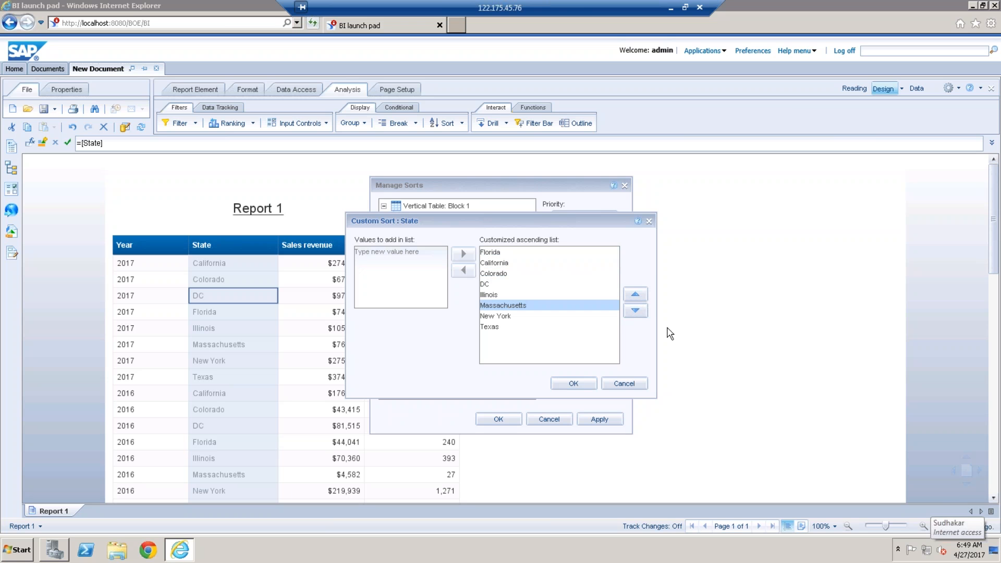
{"action": "left_click", "coordinate": [635, 310]}
{"action": "left_click", "coordinate": [635, 311]}
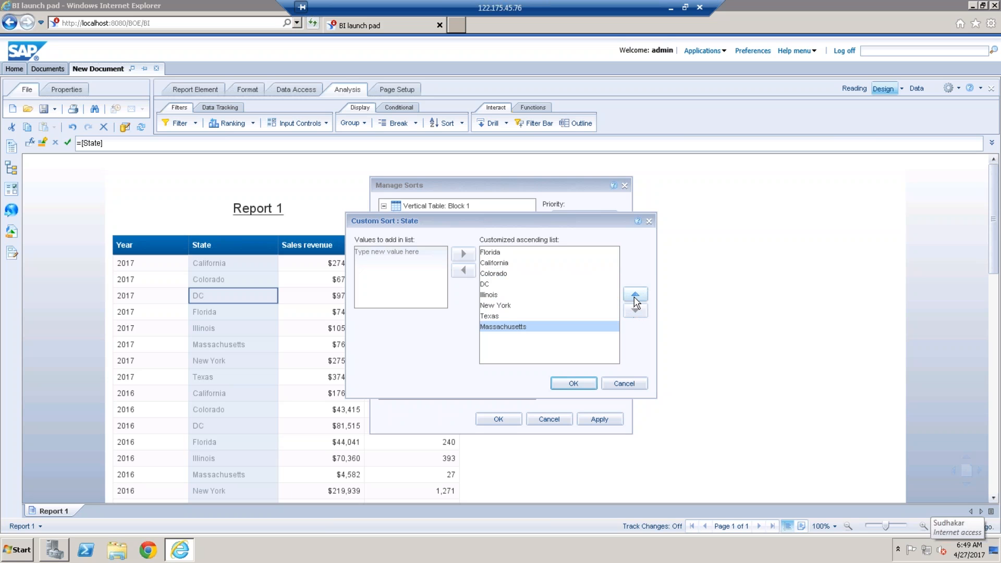
Step: Move Massachusetts up to directly below Florida and back down to the end of the State list
{"action": "left_click", "coordinate": [636, 295]}
{"action": "left_click", "coordinate": [636, 295]}
{"action": "left_click", "coordinate": [636, 295]}
{"action": "left_click", "coordinate": [636, 295]}
{"action": "left_click", "coordinate": [636, 295]}
{"action": "left_click", "coordinate": [636, 296]}
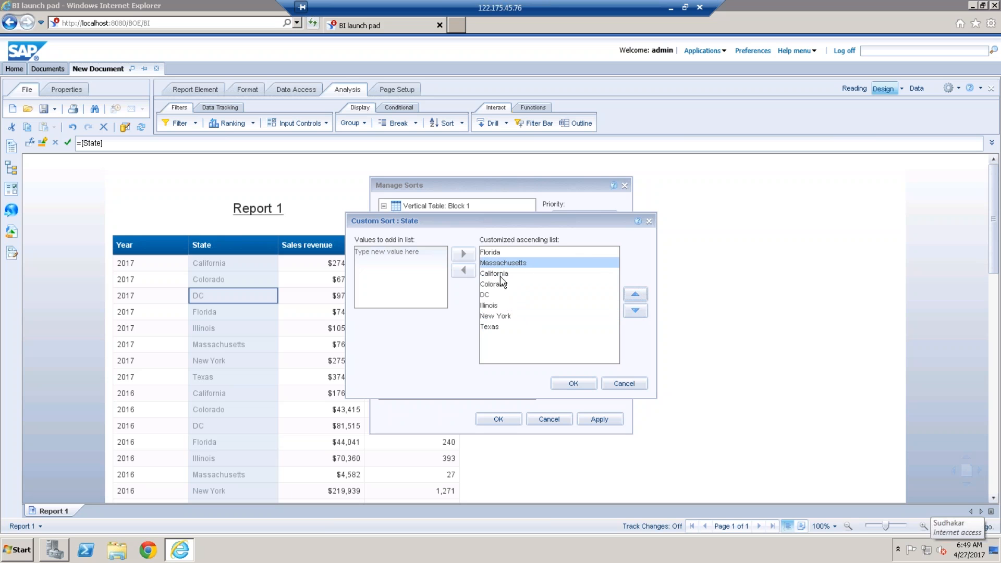
{"action": "left_click", "coordinate": [636, 311]}
{"action": "left_click", "coordinate": [635, 311]}
{"action": "left_click", "coordinate": [636, 311]}
{"action": "left_click", "coordinate": [636, 311]}
{"action": "left_click", "coordinate": [636, 311]}
{"action": "left_click", "coordinate": [635, 311]}
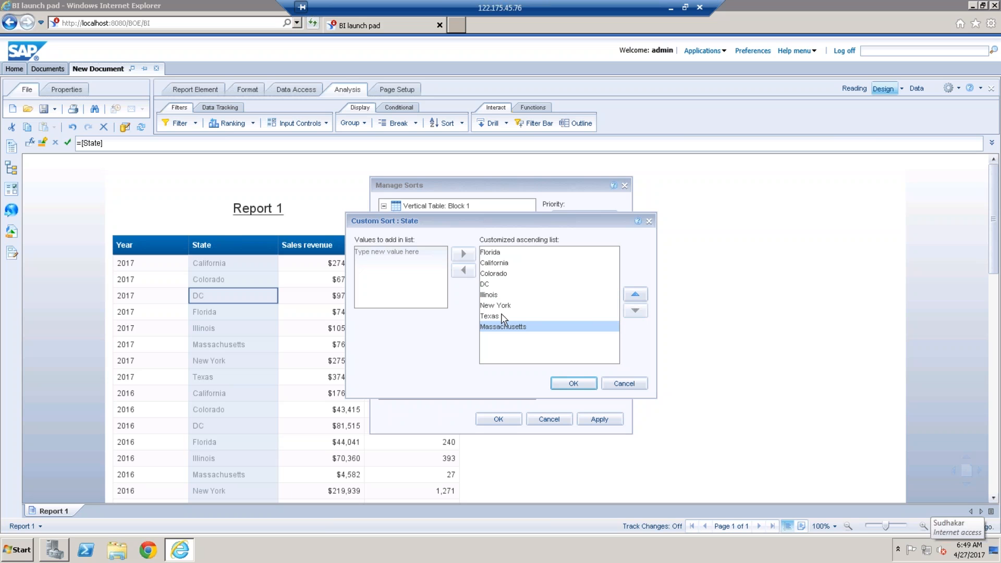
Step: Move Texas directly below Florida and DC directly below Texas in the customized State list
{"action": "left_click", "coordinate": [501, 316]}
{"action": "left_click", "coordinate": [636, 295]}
{"action": "left_click", "coordinate": [635, 294]}
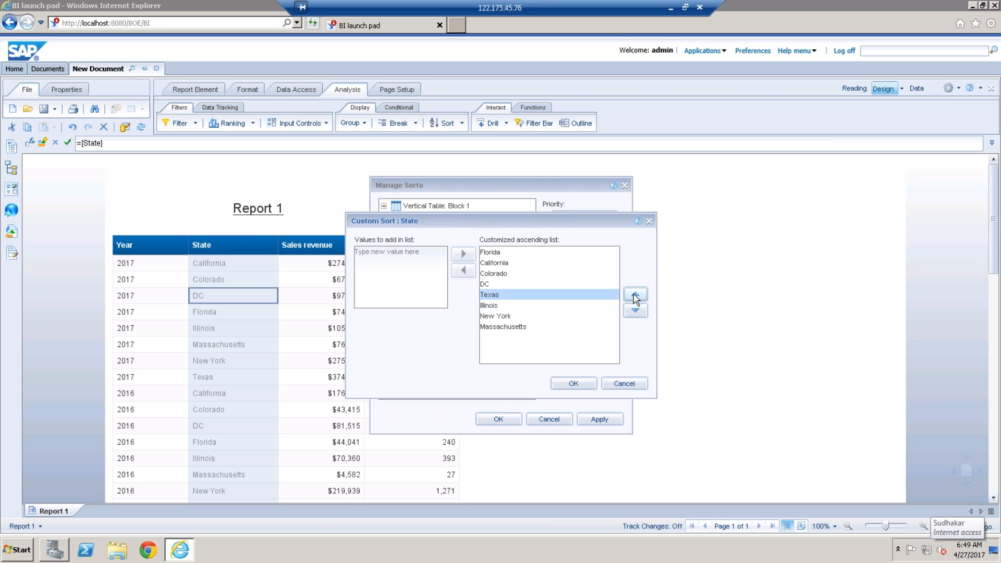
{"action": "left_click", "coordinate": [636, 295]}
{"action": "left_click", "coordinate": [636, 295]}
{"action": "left_click", "coordinate": [635, 295]}
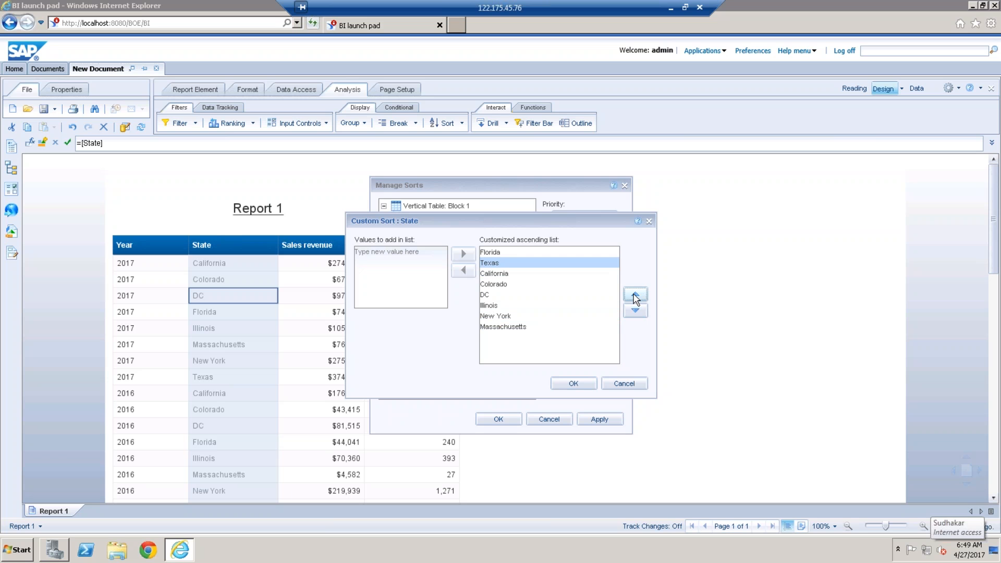
{"action": "left_click", "coordinate": [488, 296]}
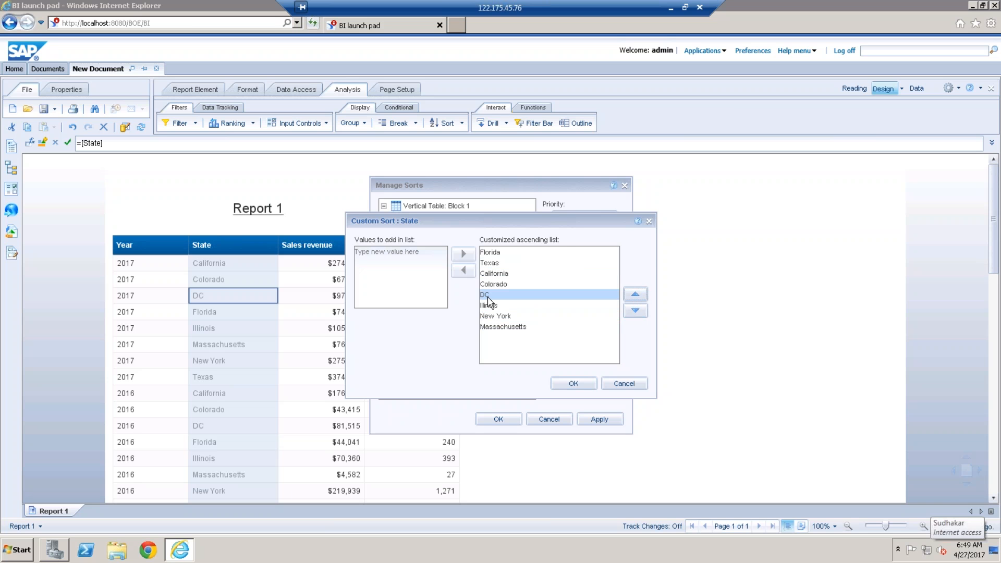
{"action": "left_click", "coordinate": [635, 295]}
{"action": "left_click", "coordinate": [635, 295]}
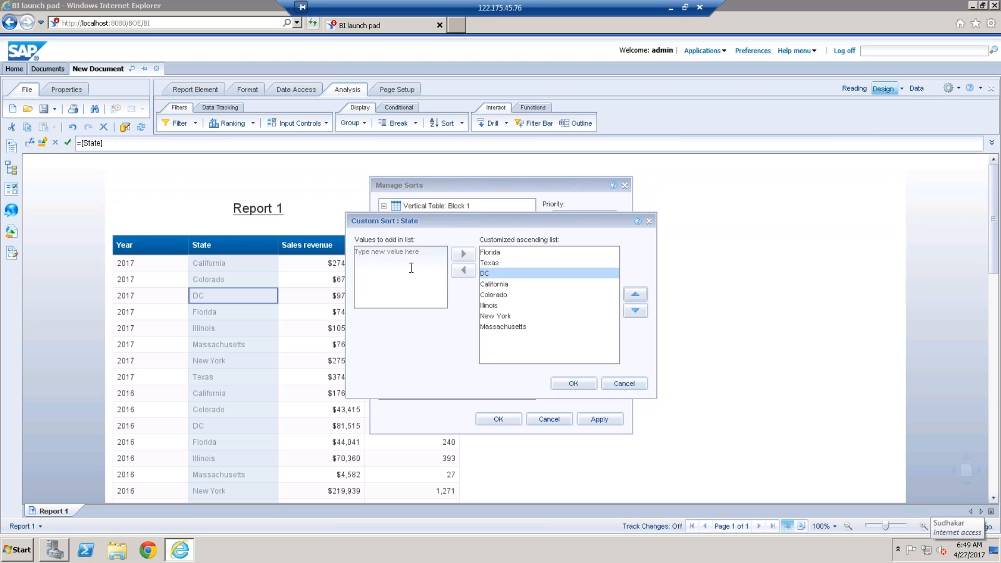
Step: Add KA and AP as new values to the customized State list
{"action": "left_click", "coordinate": [387, 269]}
{"action": "type", "text": "KA"}
{"action": "left_click", "coordinate": [463, 254]}
{"action": "type", "text": "AP"}
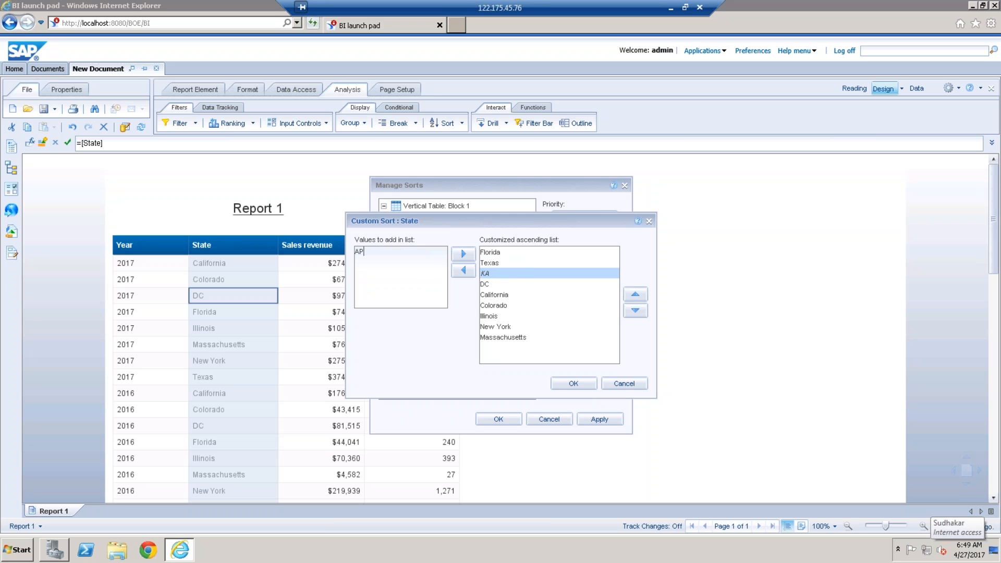
{"action": "left_click", "coordinate": [463, 254]}
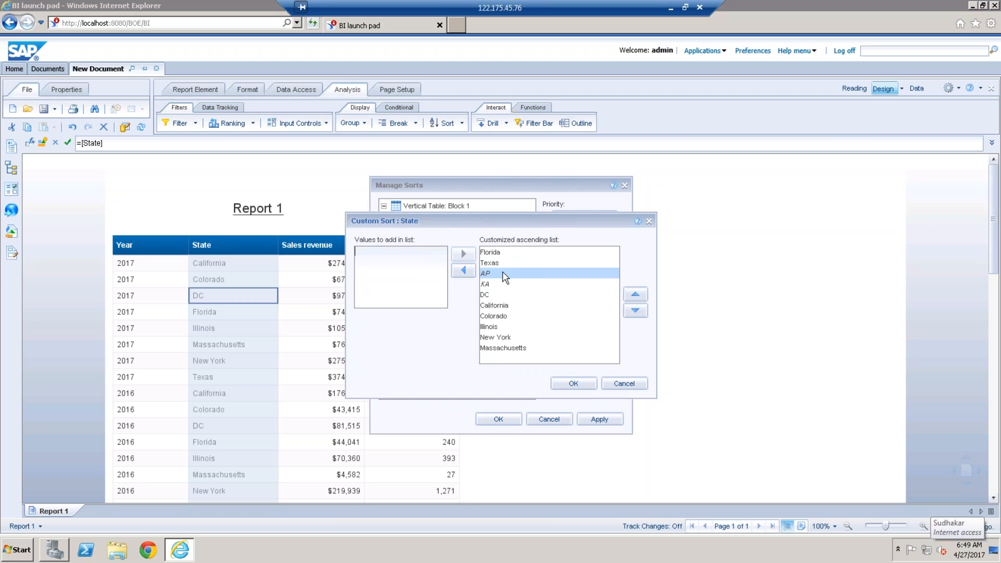
Step: Move AP to the beginning of the customized State list and apply the custom sort to the table
{"action": "left_click", "coordinate": [487, 273]}
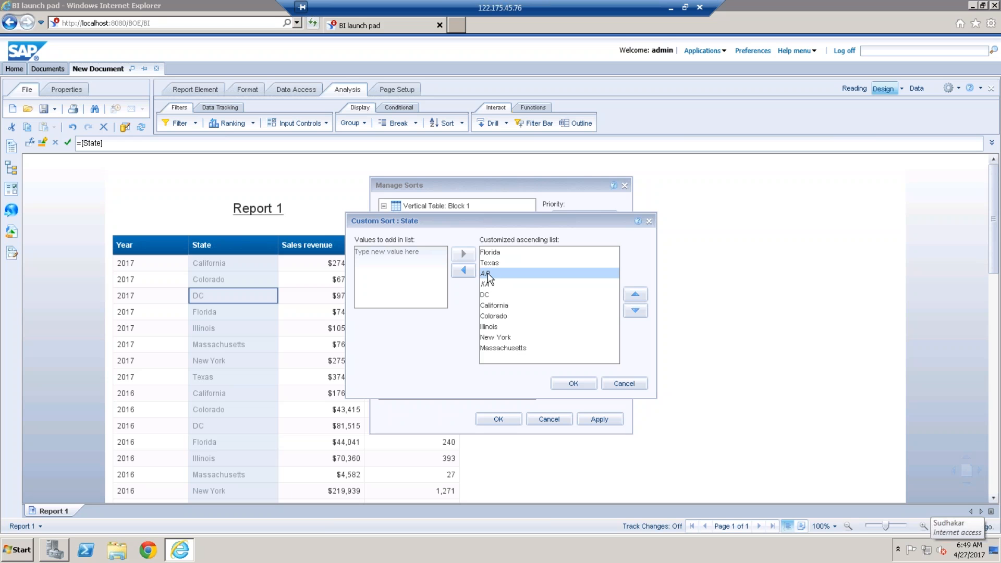
{"action": "left_click", "coordinate": [641, 296]}
{"action": "left_click", "coordinate": [640, 296]}
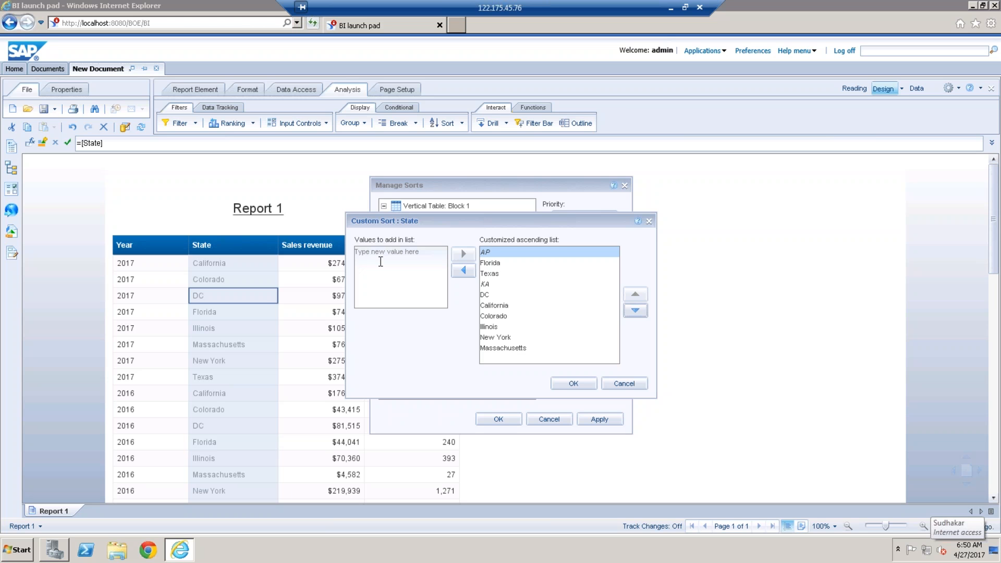
{"action": "left_click", "coordinate": [575, 384]}
{"action": "left_click", "coordinate": [505, 422]}
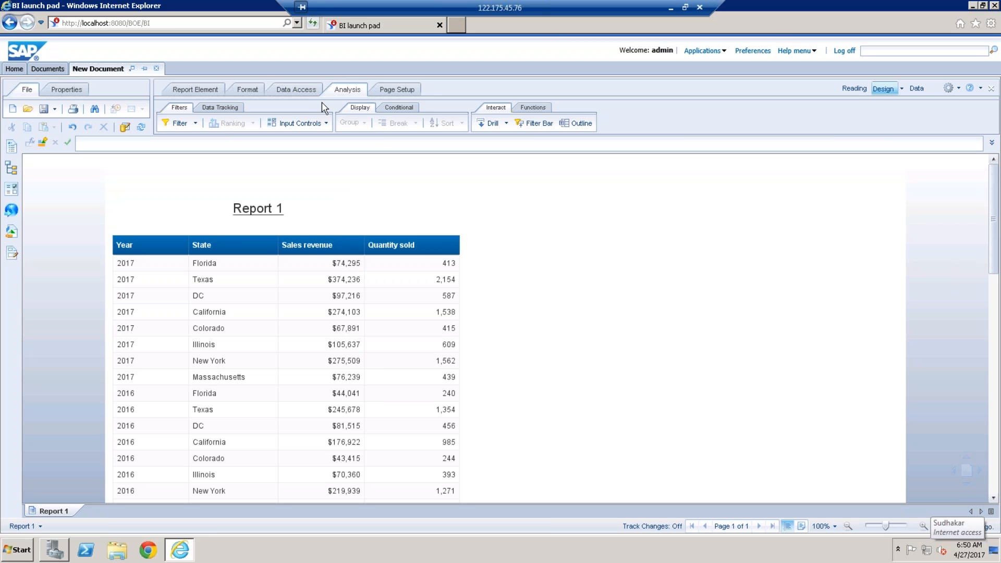
Step: Remove all sorts from the report table, starting from the Year column
{"action": "left_click", "coordinate": [163, 303]}
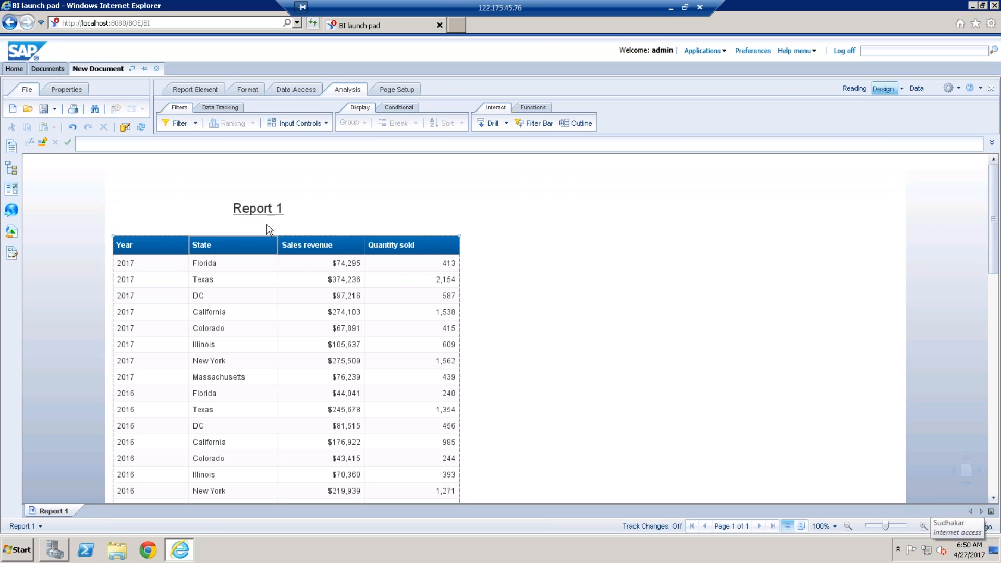
{"action": "left_click", "coordinate": [462, 125]}
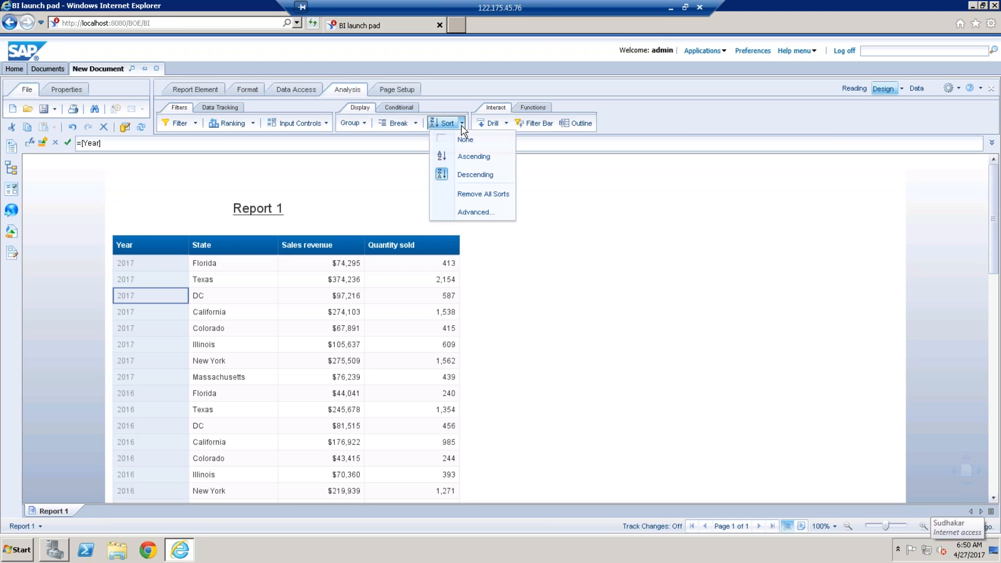
{"action": "left_click", "coordinate": [479, 195]}
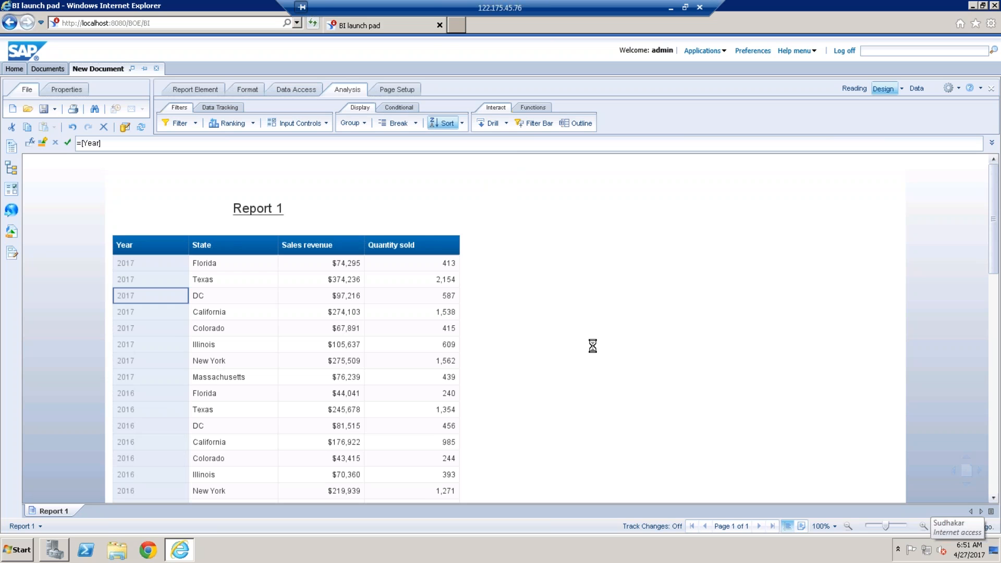
Step: Try an ascending sort on the State column and remove all sorts again
{"action": "left_click", "coordinate": [233, 296]}
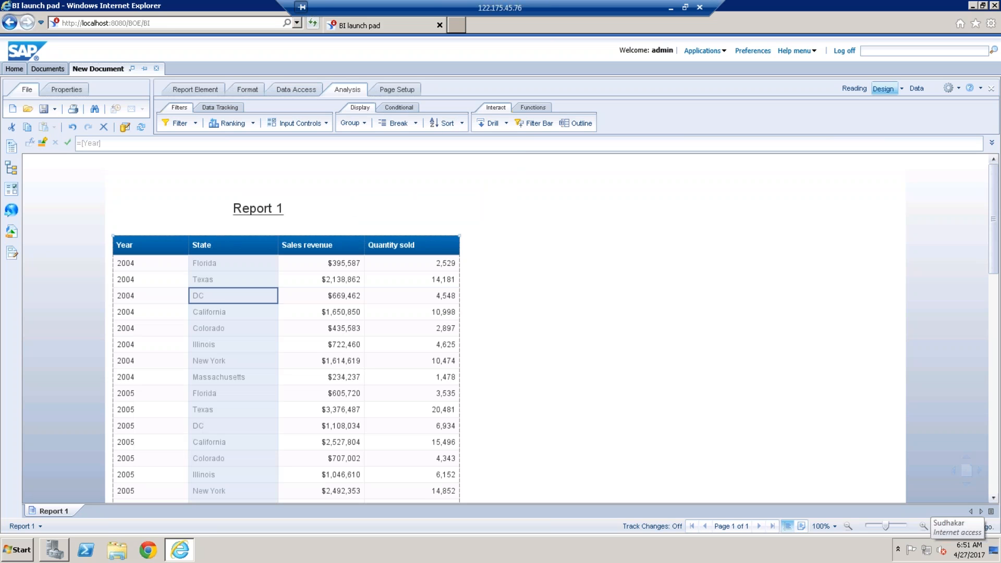
{"action": "left_click", "coordinate": [463, 124]}
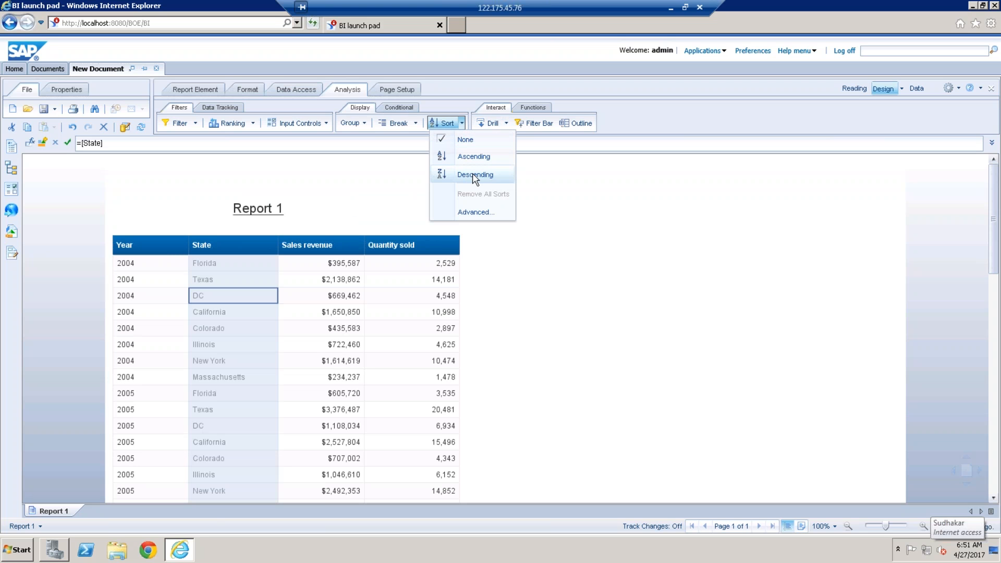
{"action": "left_click", "coordinate": [474, 157]}
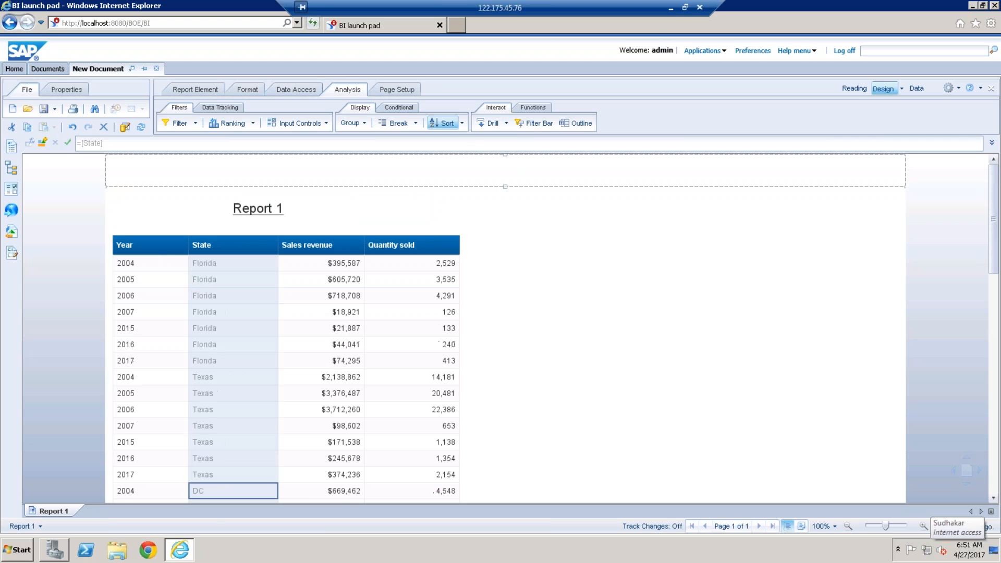
{"action": "left_click", "coordinate": [462, 123]}
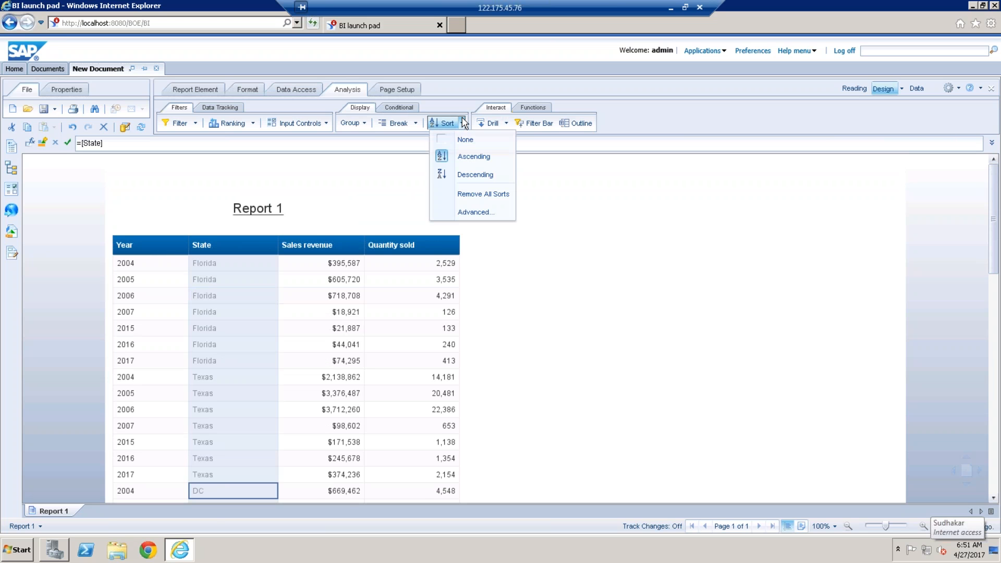
{"action": "left_click", "coordinate": [483, 194]}
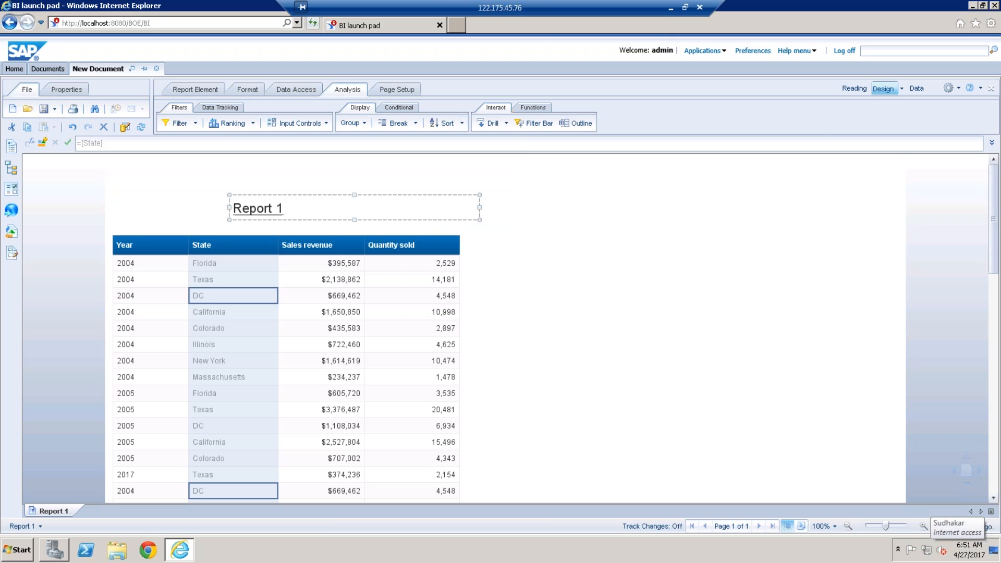
Step: Examine the sort options offered for the whole table and for the State column, including the advanced sort management
{"action": "left_click", "coordinate": [107, 252]}
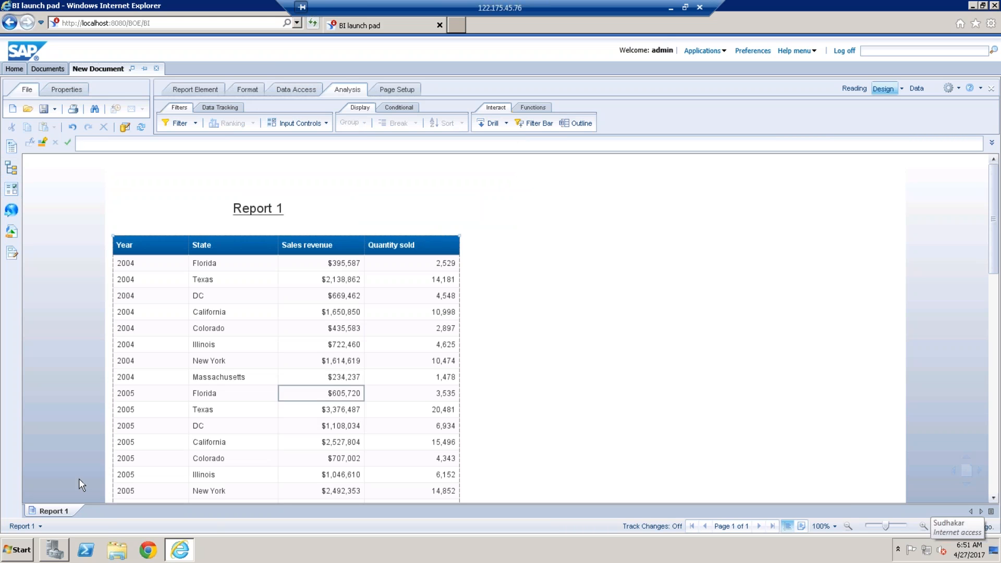
{"action": "left_click", "coordinate": [232, 232]}
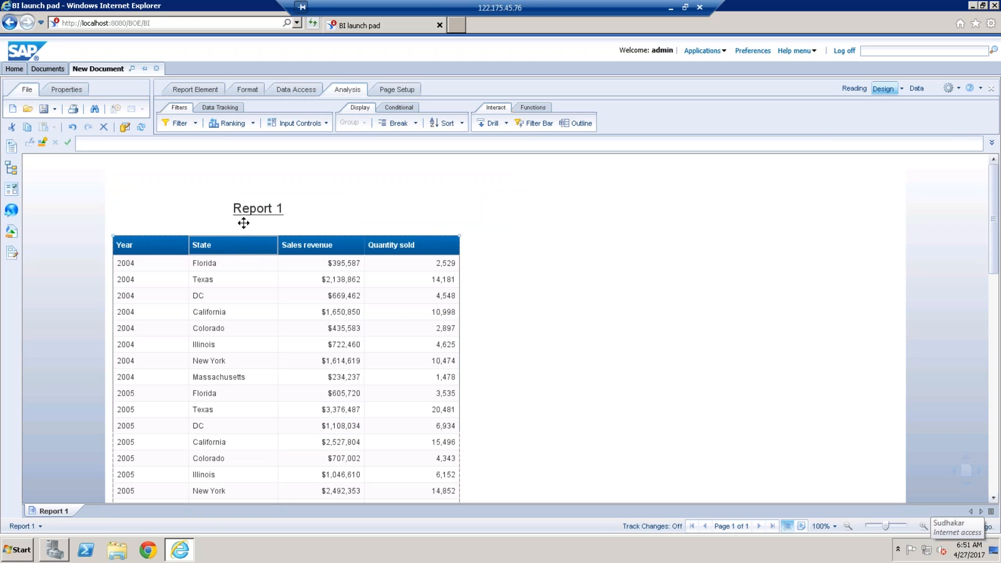
{"action": "left_click", "coordinate": [463, 123]}
{"action": "mouse_move", "coordinate": [482, 177]}
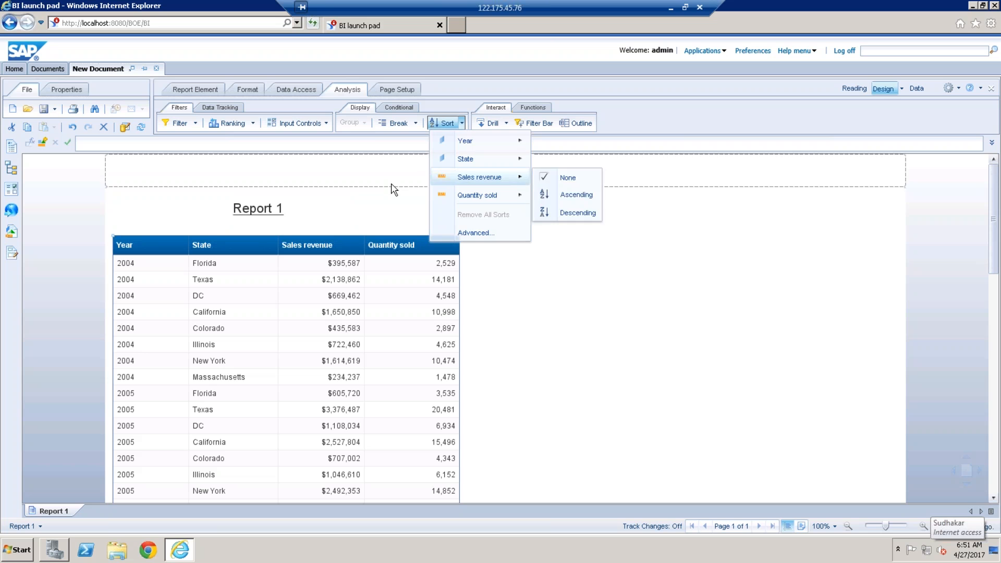
{"action": "left_click", "coordinate": [394, 189]}
{"action": "left_click", "coordinate": [204, 312]}
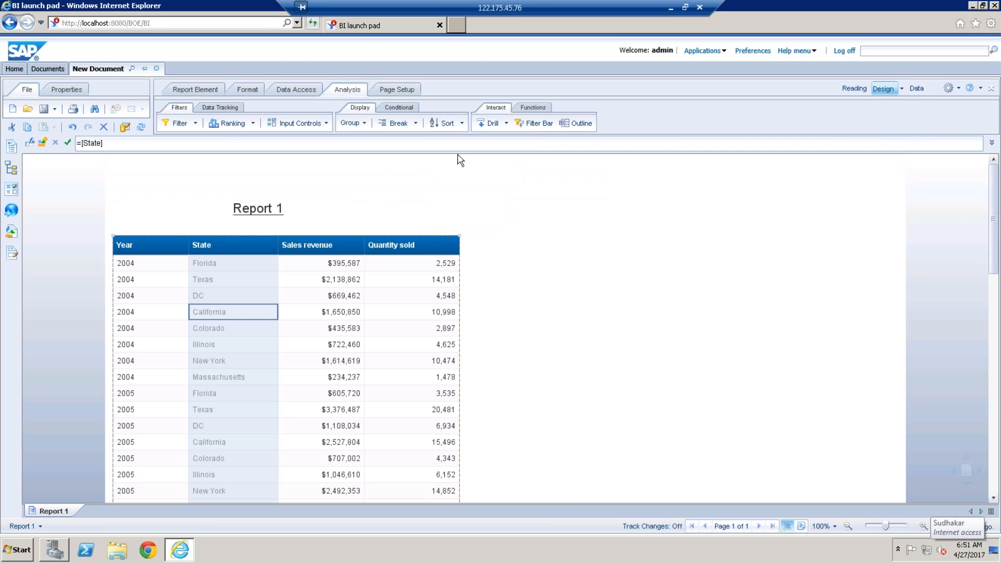
{"action": "left_click", "coordinate": [462, 124]}
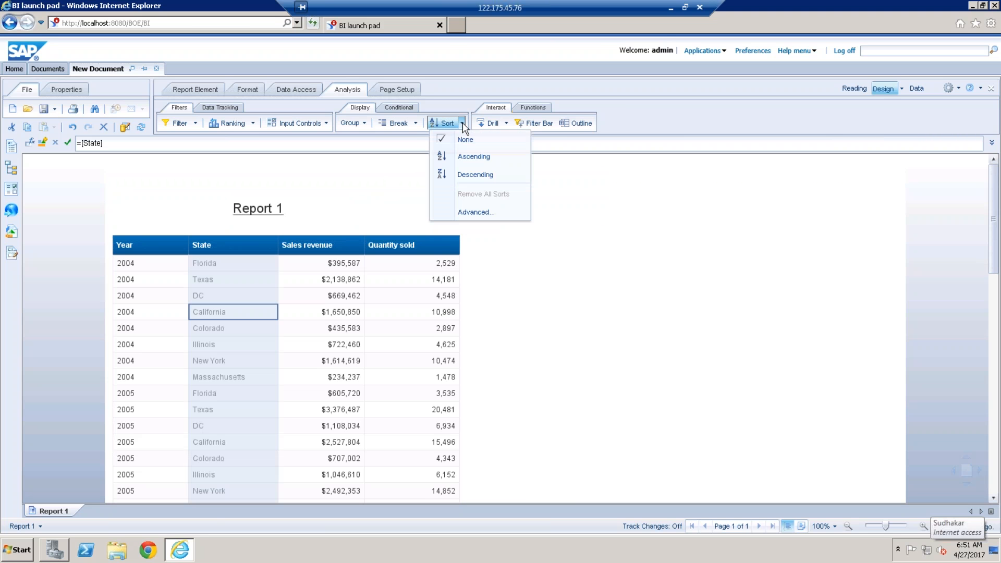
{"action": "left_click", "coordinate": [484, 215]}
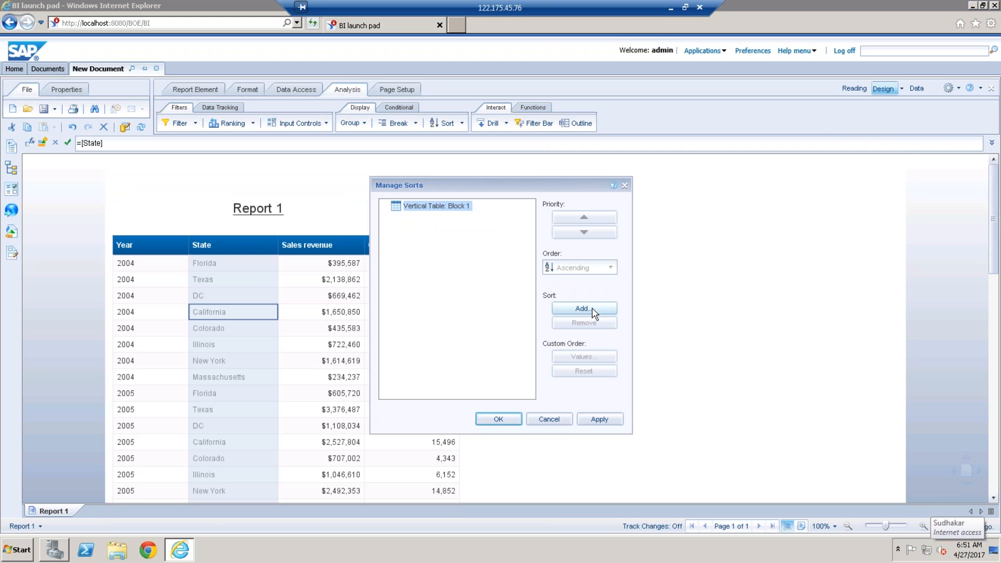
{"action": "left_click", "coordinate": [548, 419]}
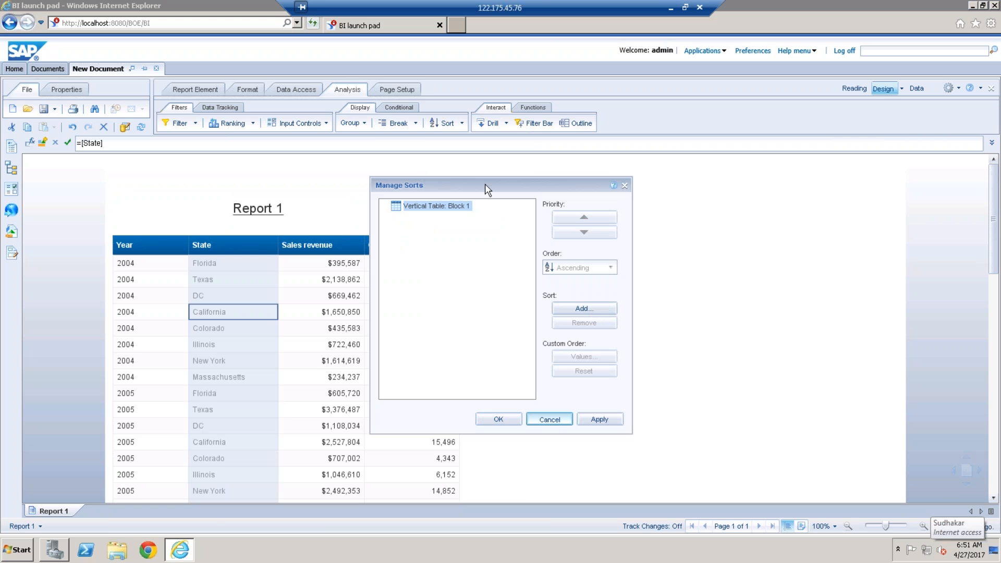
{"action": "left_click", "coordinate": [461, 124]}
{"action": "left_click", "coordinate": [442, 144]}
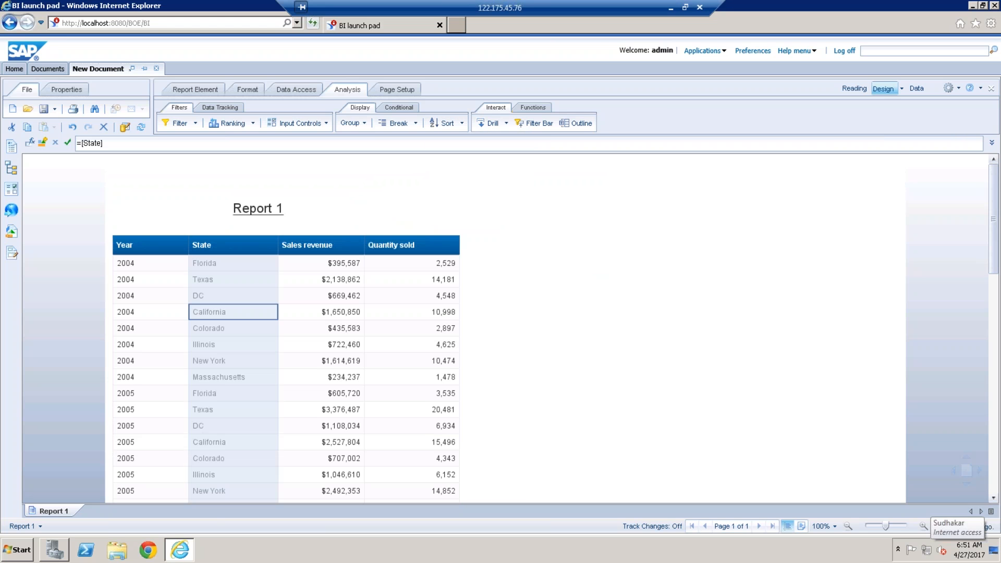
{"action": "left_click", "coordinate": [461, 125]}
{"action": "left_click", "coordinate": [545, 271]}
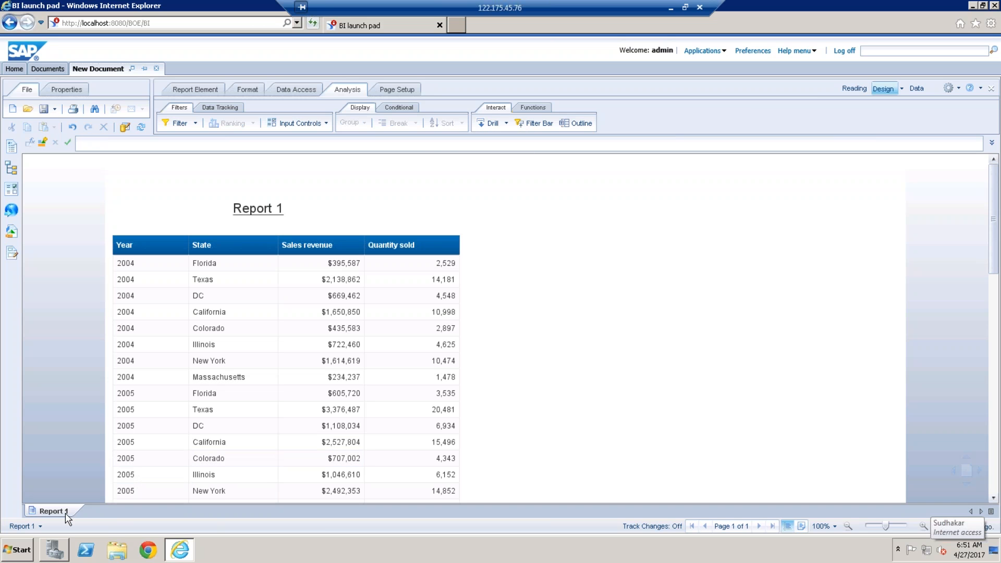
Step: Try ascending sorts on the State and Year columns and clear all of the table's sorts
{"action": "left_click", "coordinate": [232, 285]}
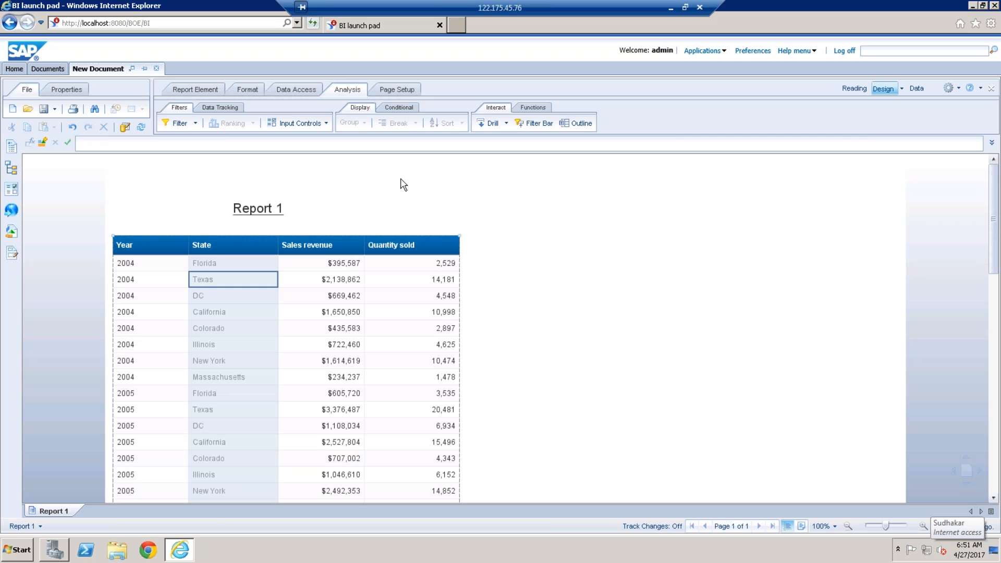
{"action": "left_click", "coordinate": [462, 123]}
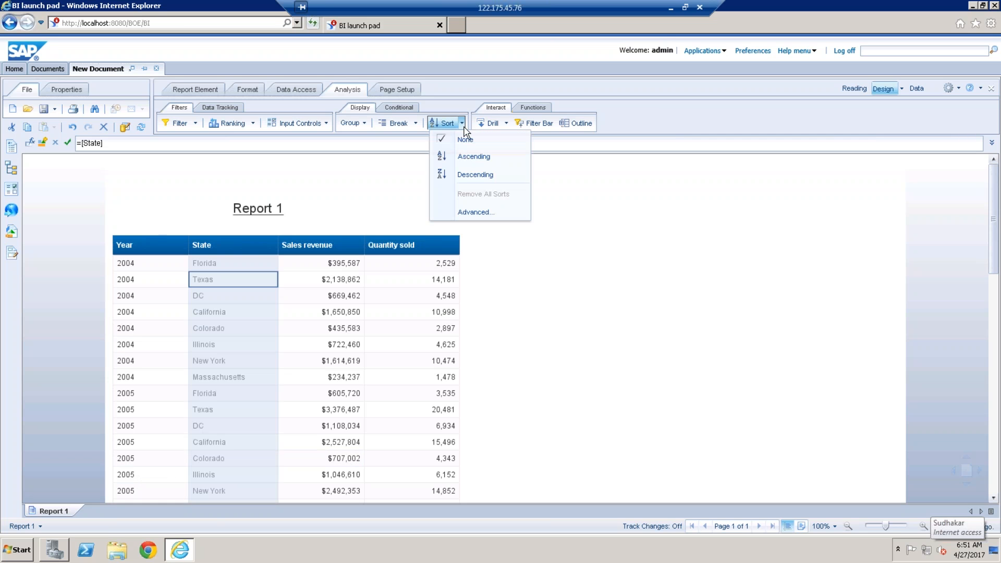
{"action": "left_click", "coordinate": [472, 159]}
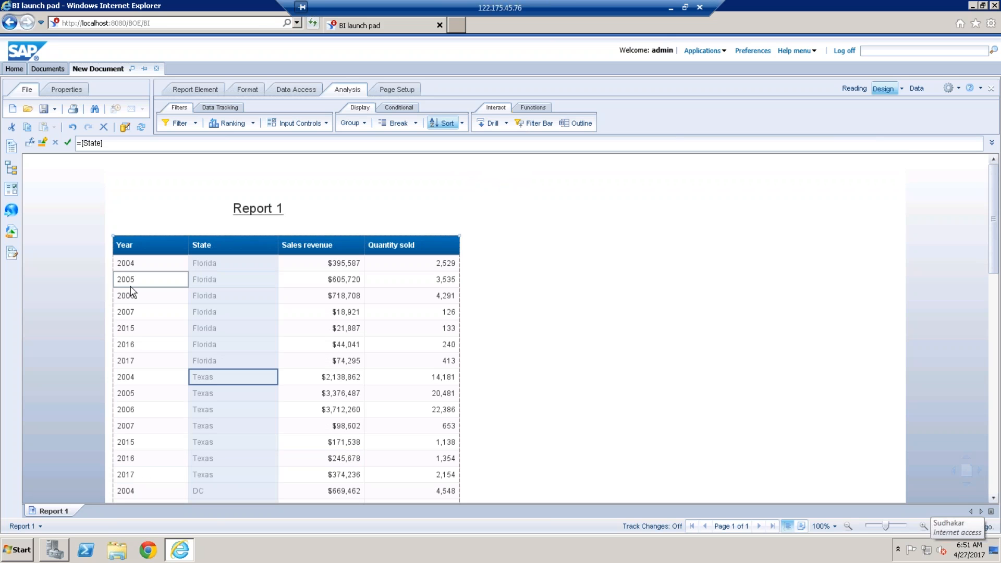
{"action": "left_click", "coordinate": [171, 283]}
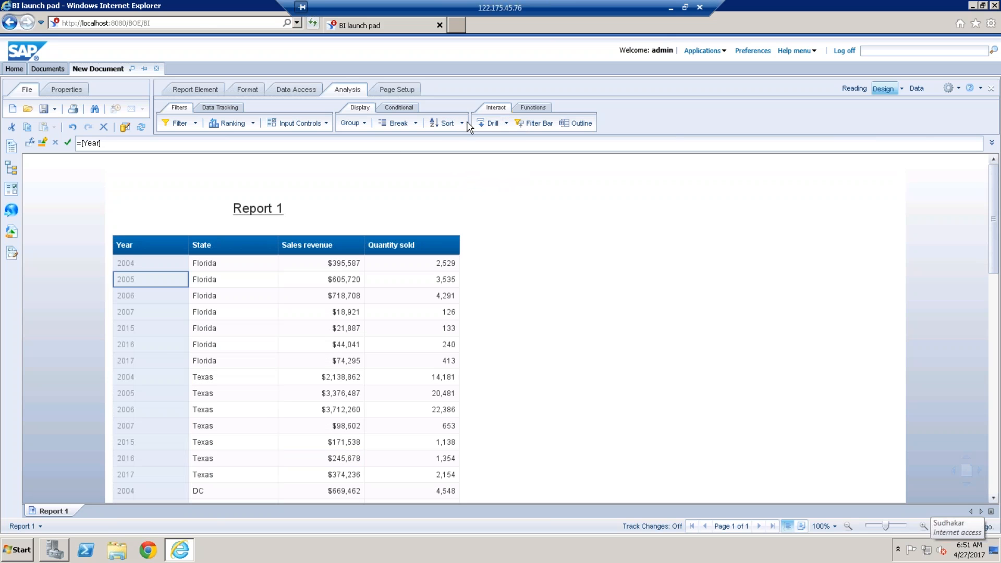
{"action": "left_click", "coordinate": [461, 124]}
{"action": "left_click", "coordinate": [468, 158]}
{"action": "left_click", "coordinate": [462, 124]}
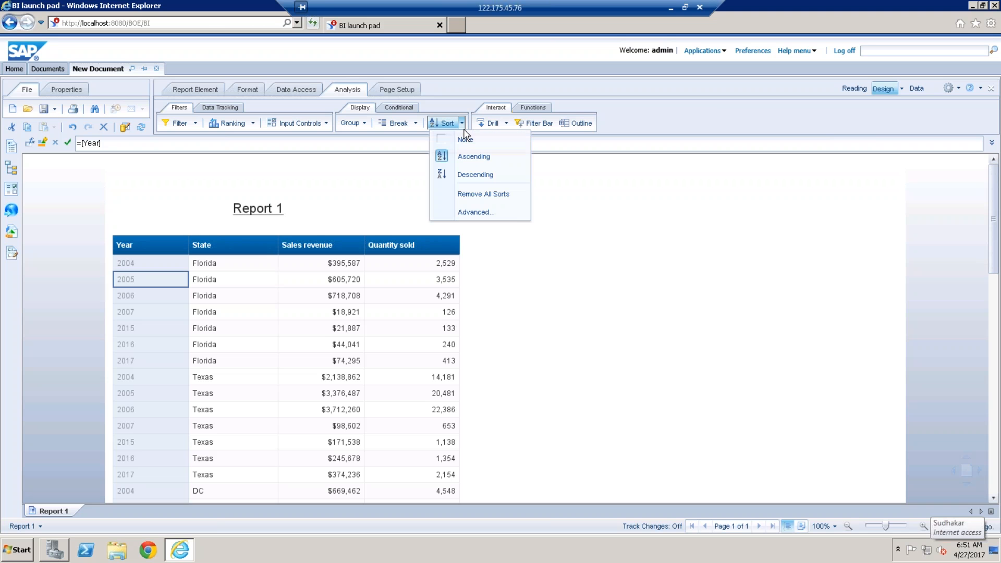
{"action": "left_click", "coordinate": [488, 195]}
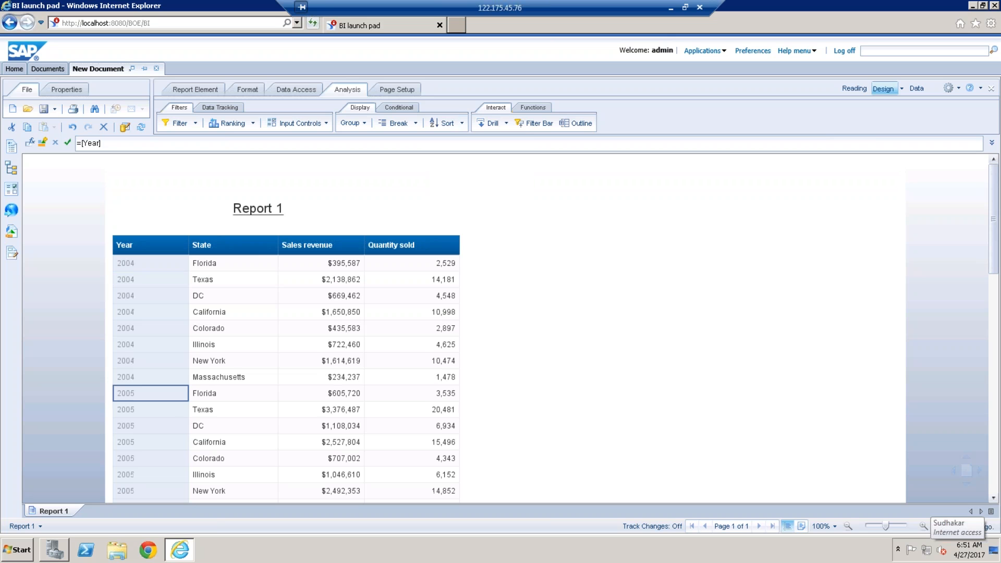
Step: Add Year as an ascending sort for the table in the advanced sort management
{"action": "left_click", "coordinate": [462, 123]}
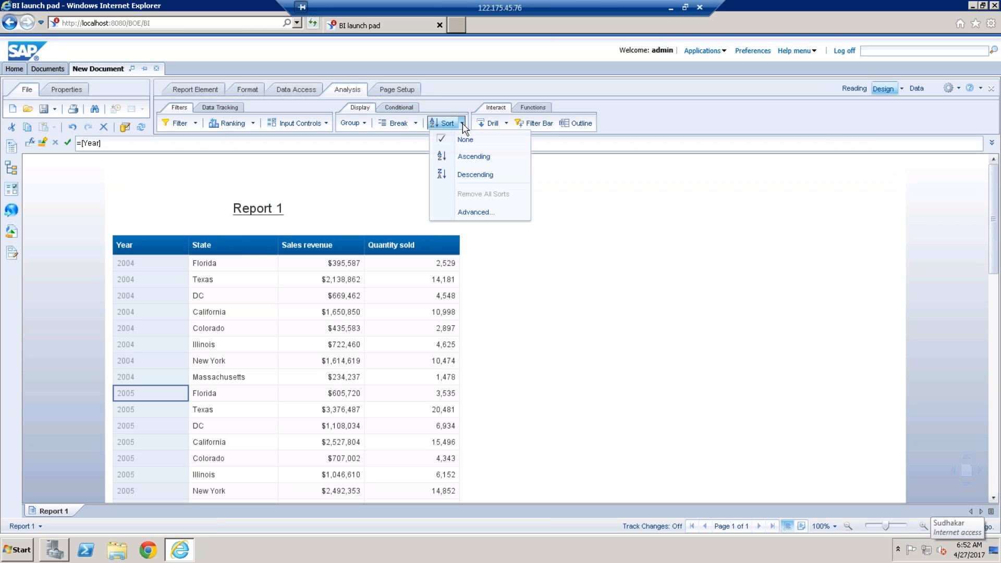
{"action": "left_click", "coordinate": [484, 212]}
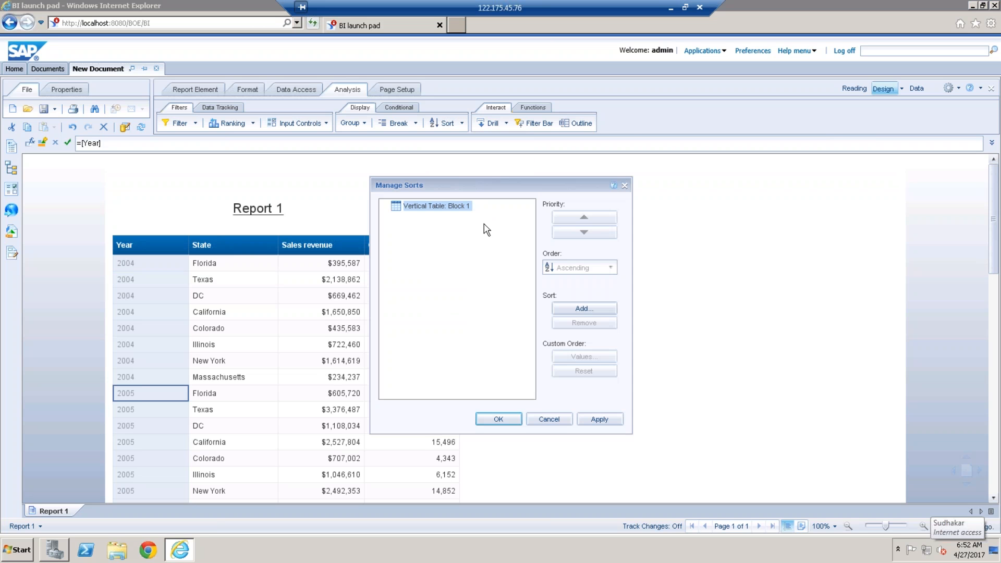
{"action": "left_click", "coordinate": [572, 311]}
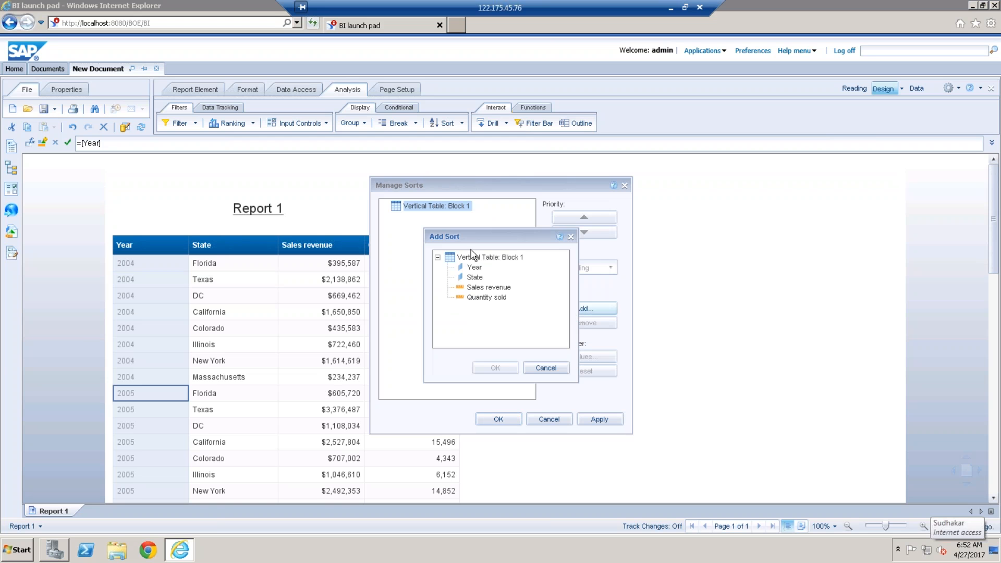
{"action": "left_click", "coordinate": [473, 268]}
{"action": "left_click", "coordinate": [495, 367]}
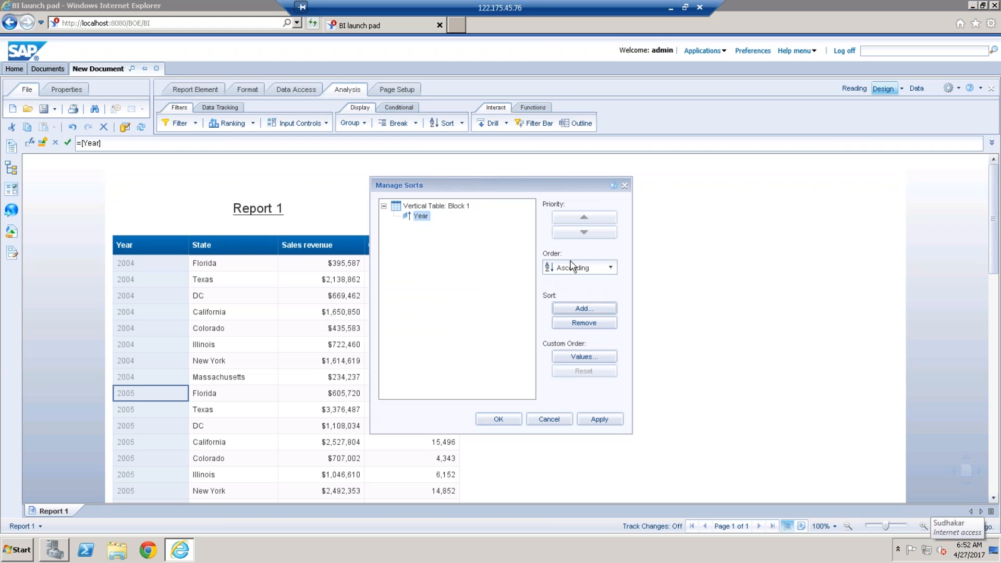
Step: Add State as a second ascending sort below Year for the table and apply the sorts
{"action": "left_click", "coordinate": [584, 309]}
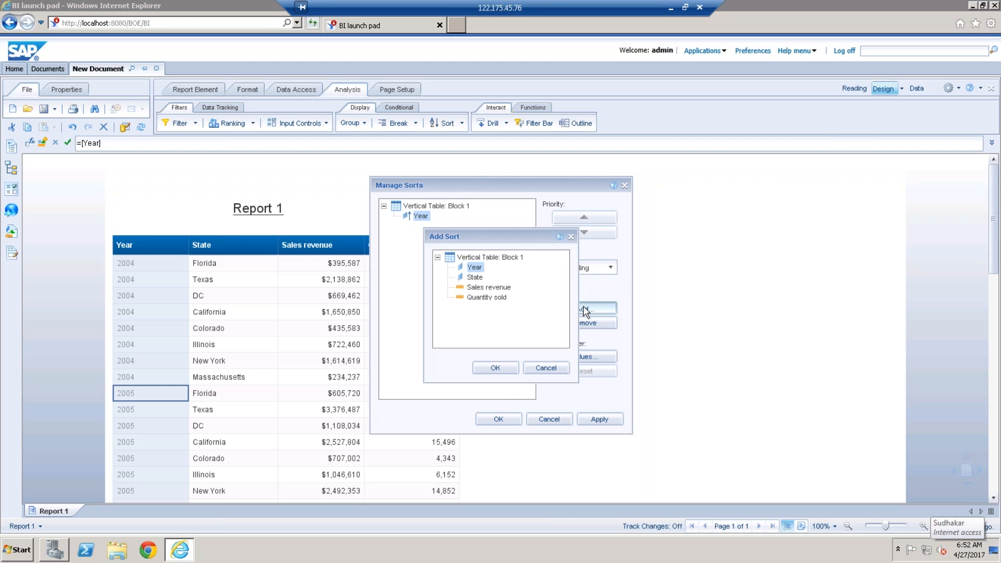
{"action": "left_click", "coordinate": [475, 277]}
{"action": "left_click", "coordinate": [497, 368]}
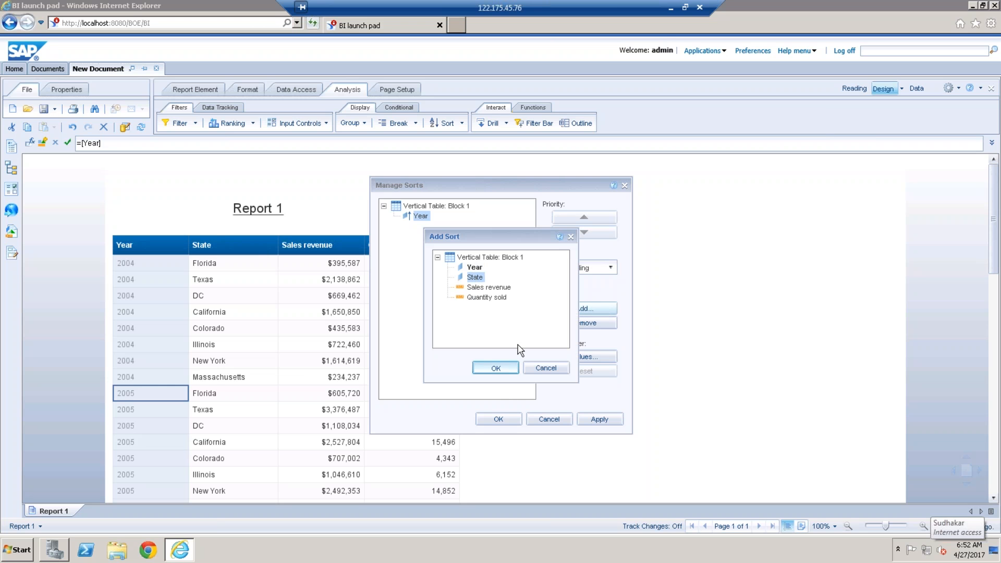
{"action": "left_click", "coordinate": [499, 420]}
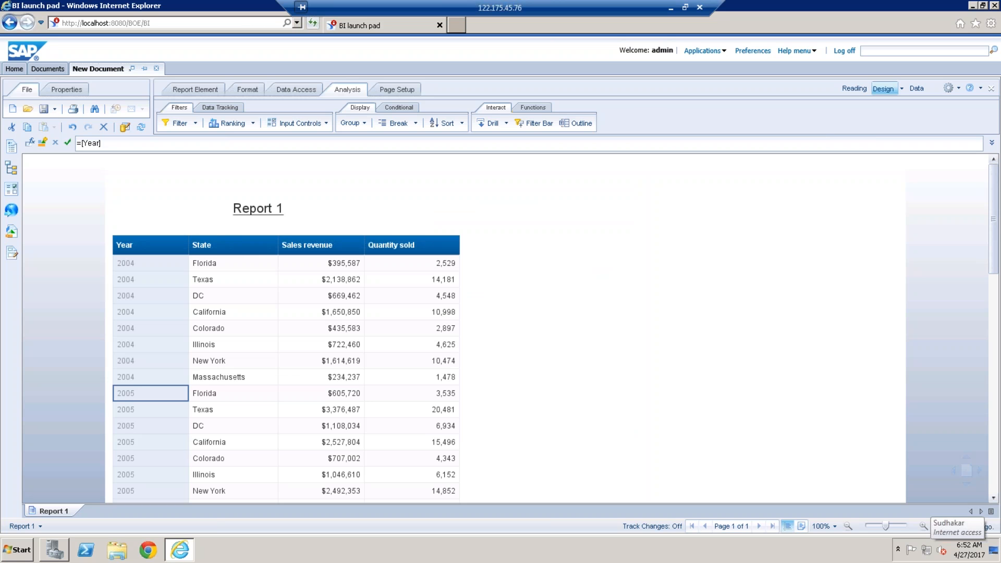
{"action": "left_click", "coordinate": [611, 437]}
Step: Reset the custom value order of the State sort in the advanced sort management and apply it
{"action": "left_click", "coordinate": [239, 280]}
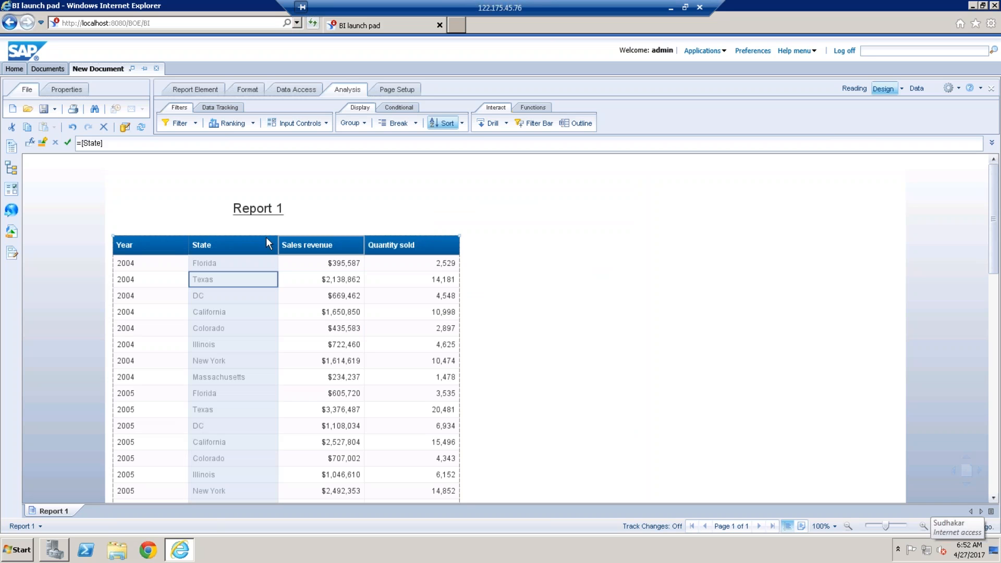
{"action": "left_click", "coordinate": [462, 123]}
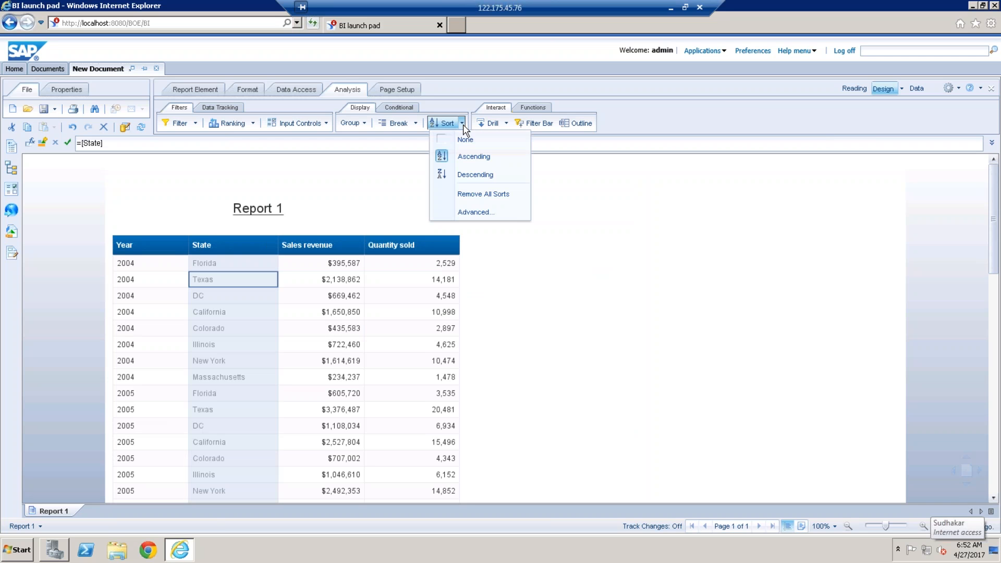
{"action": "left_click", "coordinate": [495, 195]}
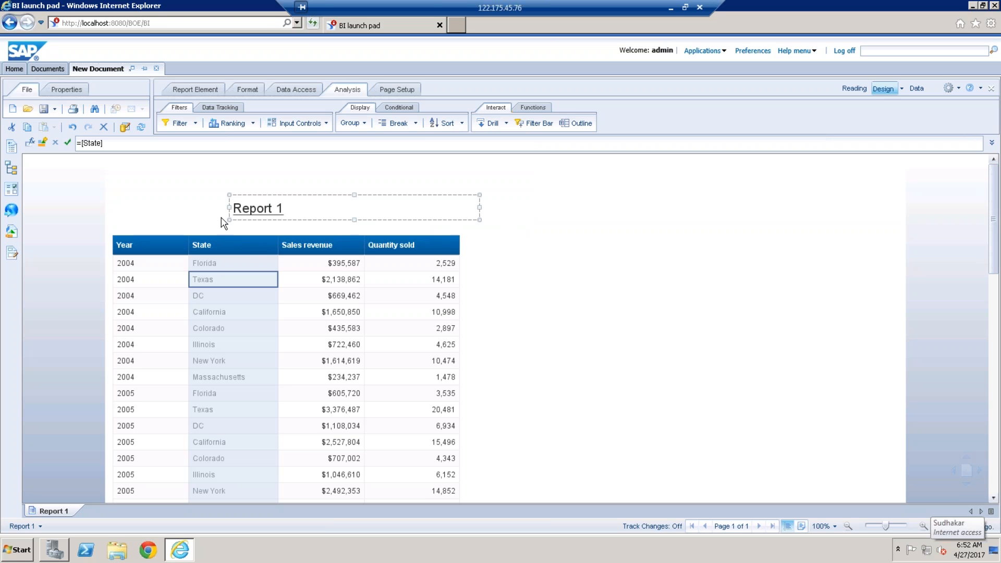
{"action": "left_click", "coordinate": [461, 125]}
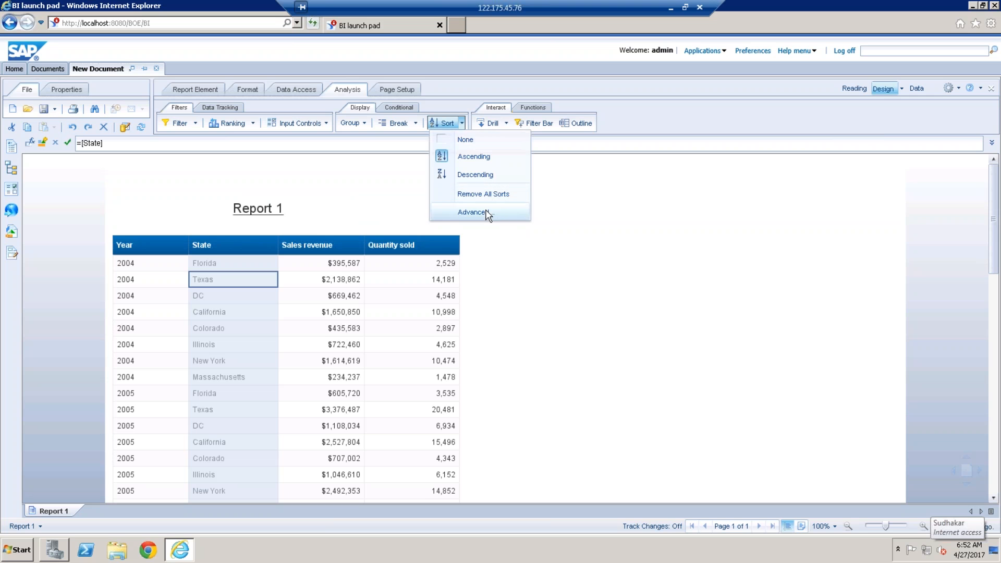
{"action": "left_click", "coordinate": [472, 212]}
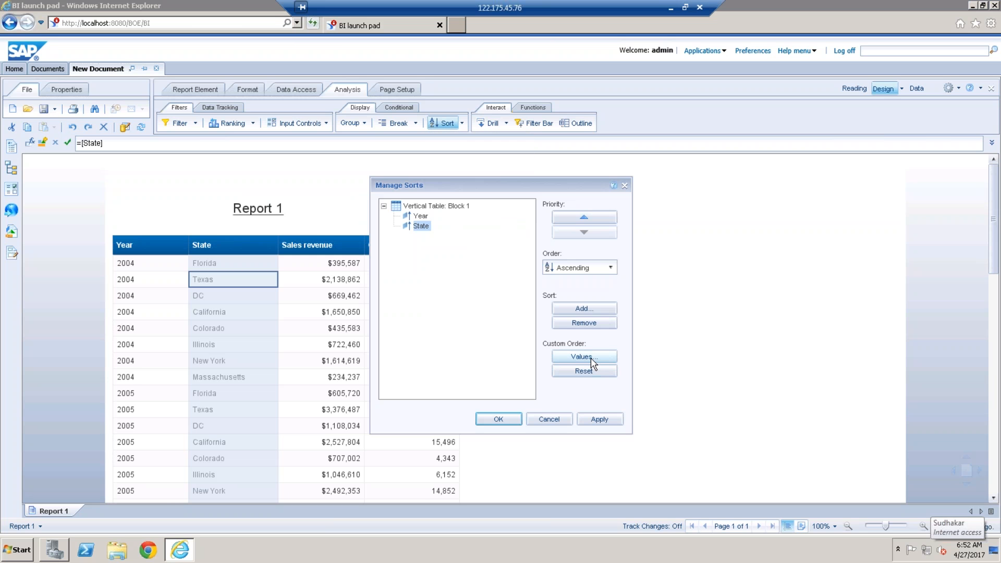
{"action": "left_click", "coordinate": [592, 371]}
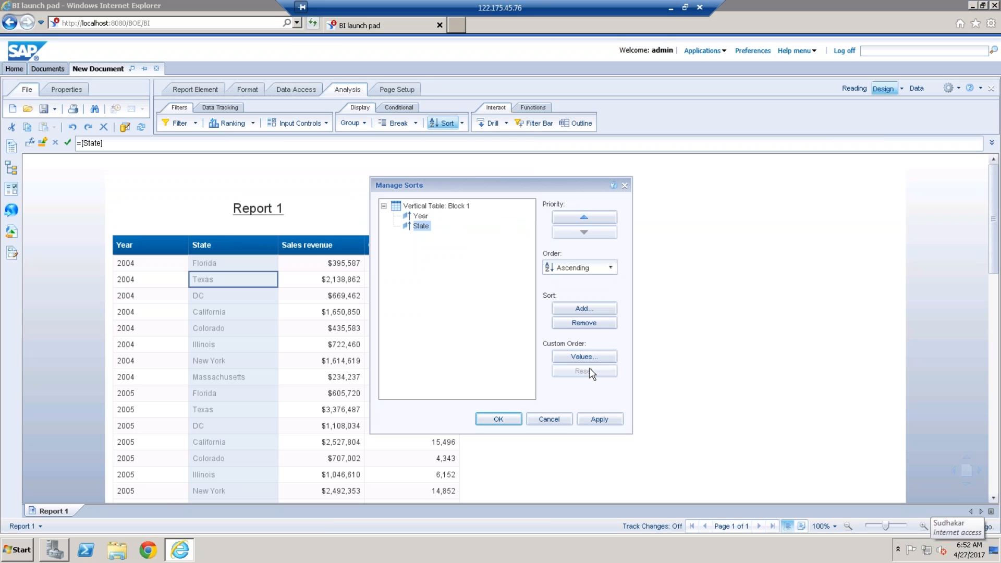
{"action": "left_click", "coordinate": [498, 419]}
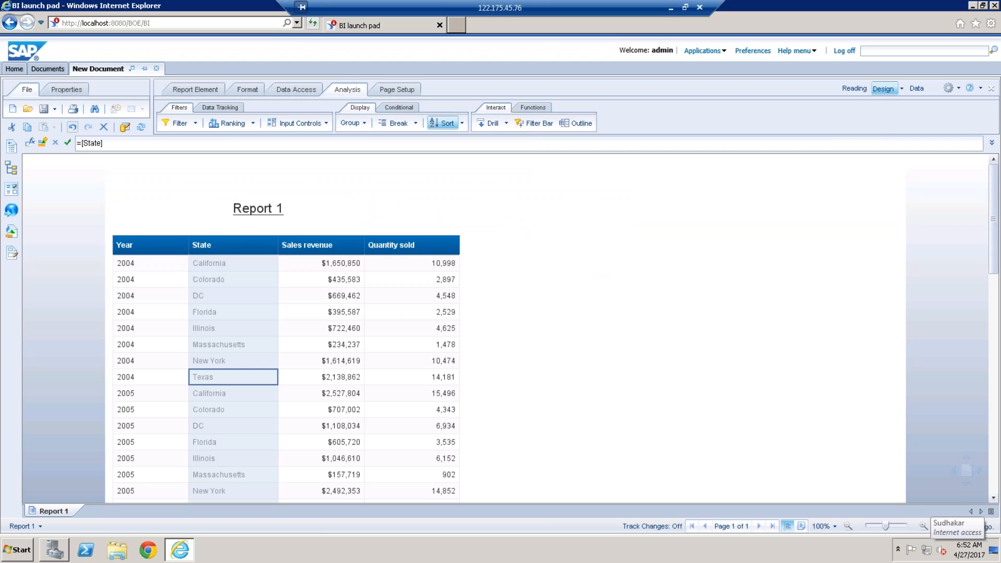
Step: Duplicate Report 1 within the document and show the list of available objects
{"action": "right_click", "coordinate": [65, 512]}
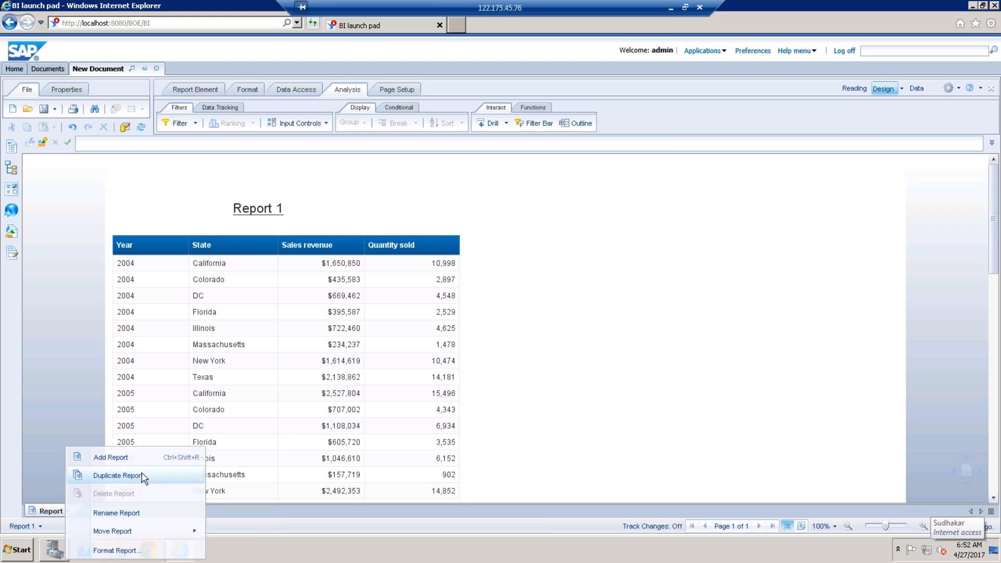
{"action": "left_click", "coordinate": [117, 475]}
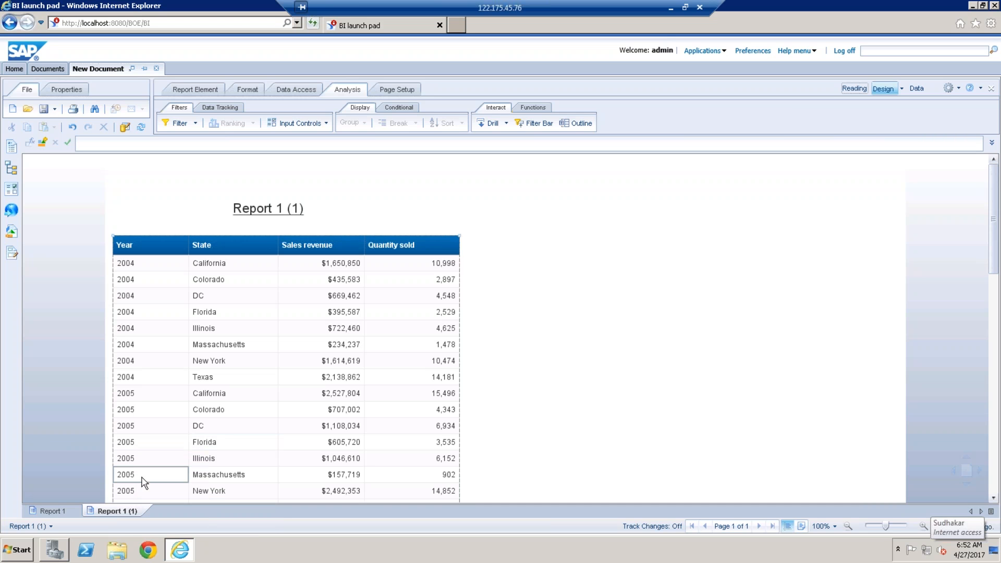
{"action": "left_click", "coordinate": [11, 232]}
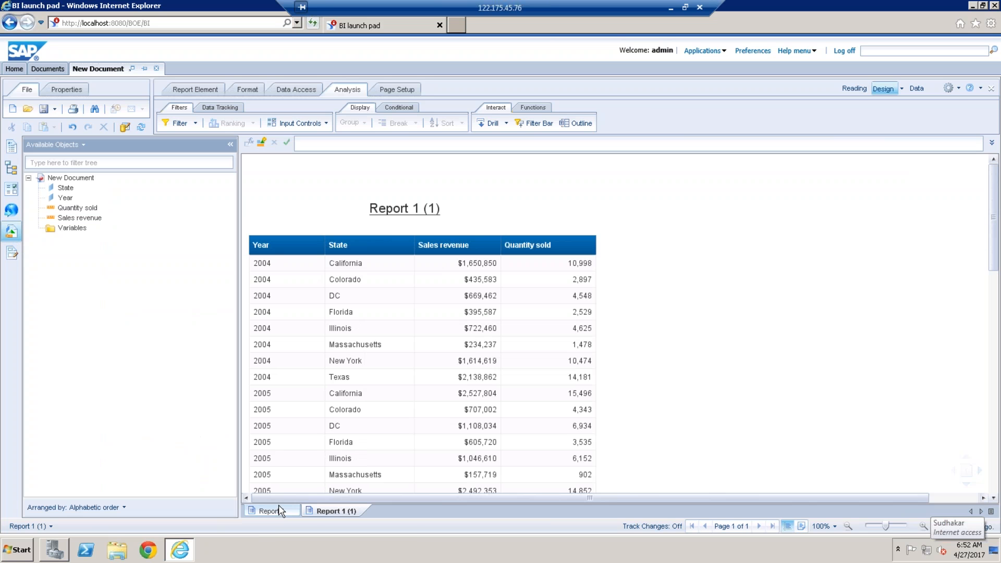
Step: Rename the original Report 1 as Breaks
{"action": "left_click", "coordinate": [271, 511]}
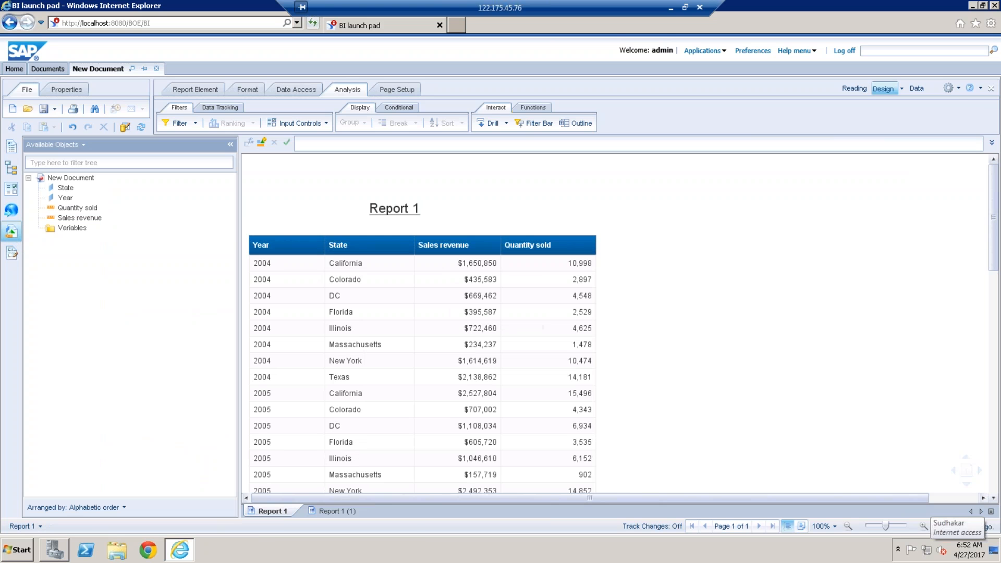
{"action": "right_click", "coordinate": [272, 512]}
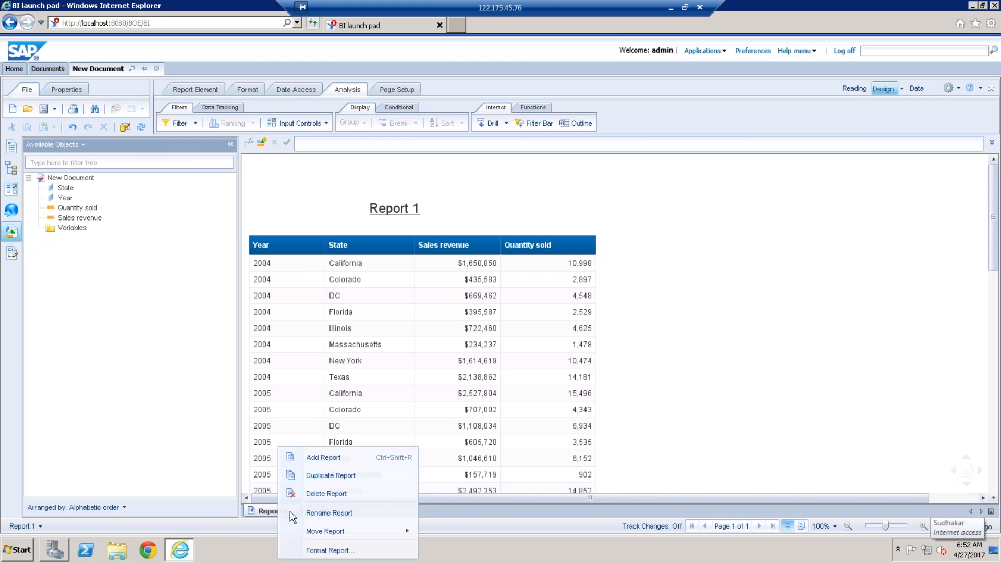
{"action": "left_click", "coordinate": [340, 515]}
{"action": "type", "text": "Breaks"}
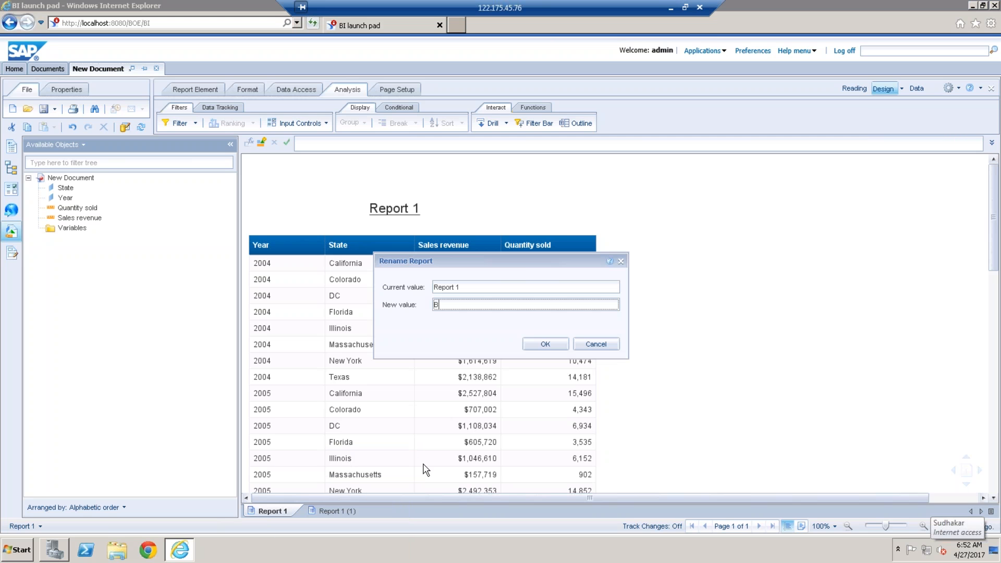
{"action": "left_click", "coordinate": [546, 345]}
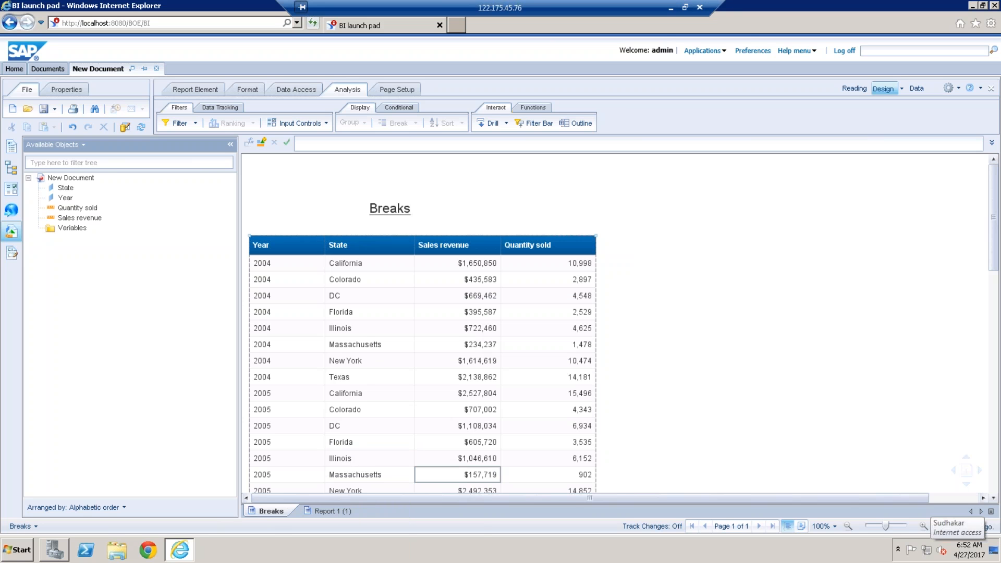
Step: Rename the duplicated report as Sections
{"action": "right_click", "coordinate": [341, 513]}
{"action": "left_click", "coordinate": [374, 516]}
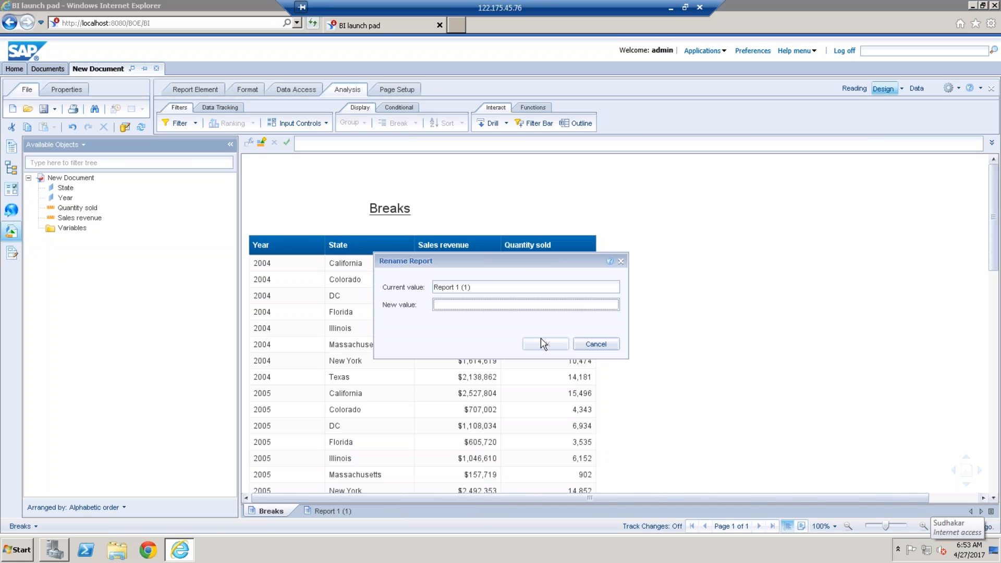
{"action": "type", "text": "Sections"}
{"action": "left_click", "coordinate": [542, 343]}
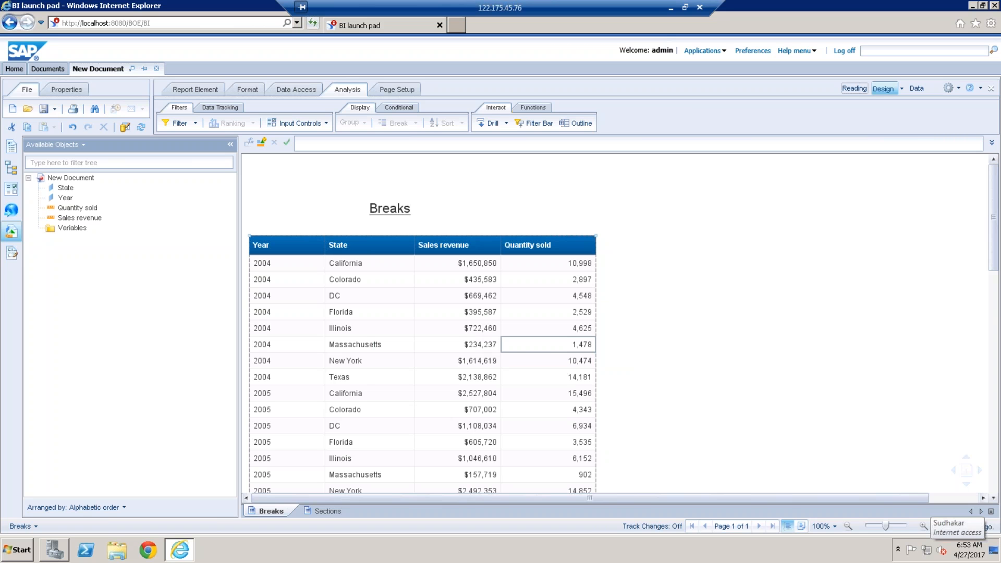
Step: Widen the Year column slightly in the Breaks report's table and insert a break on Year
{"action": "left_click", "coordinate": [282, 298]}
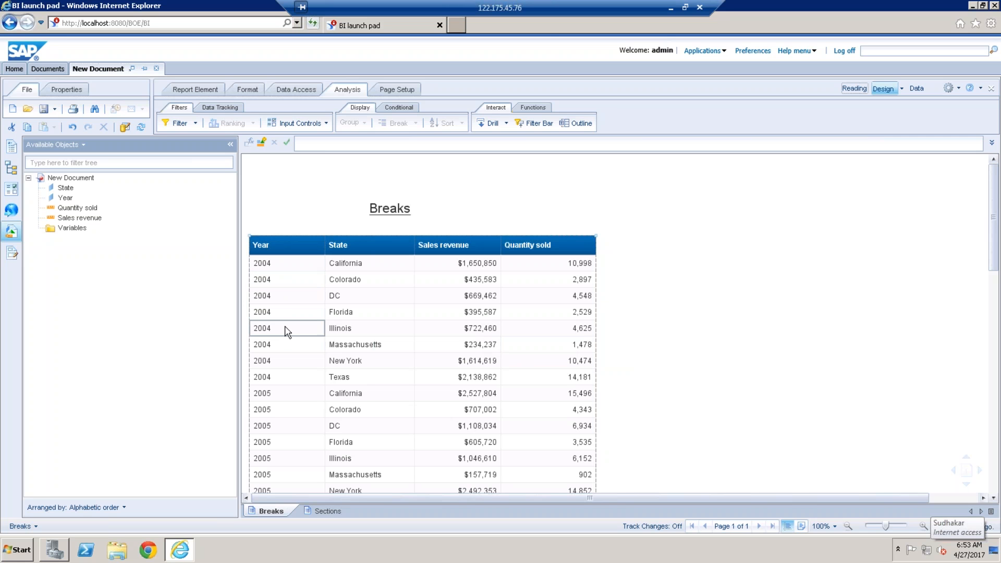
{"action": "left_click", "coordinate": [323, 247]}
{"action": "left_click_drag", "start_coordinate": [324, 248], "coordinate": [342, 247]}
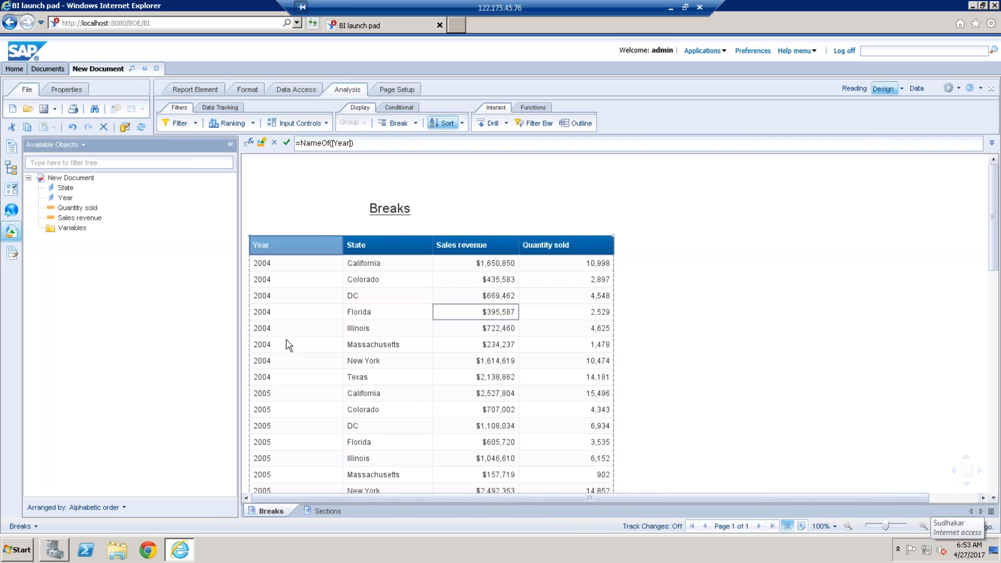
{"action": "left_click", "coordinate": [310, 301]}
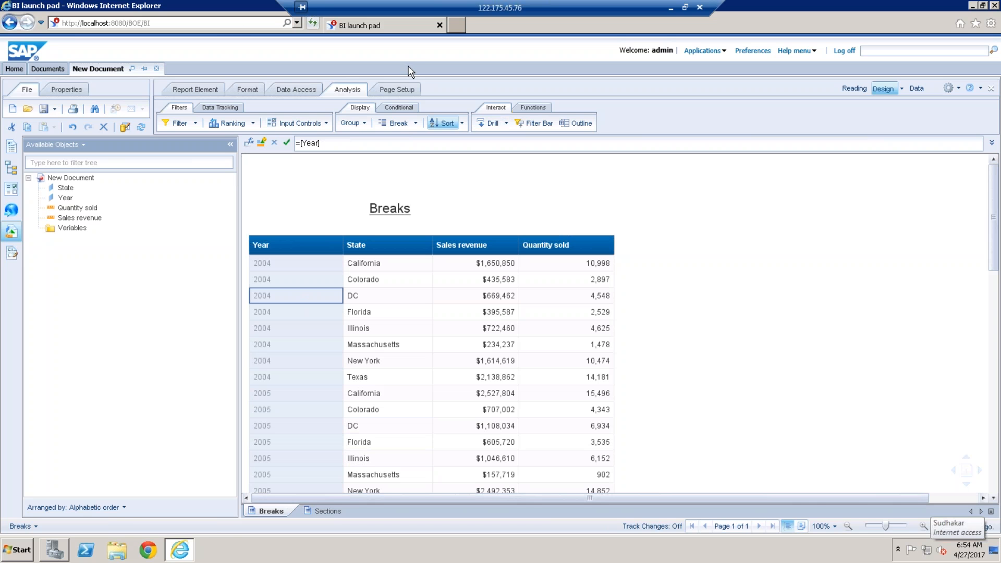
{"action": "left_click", "coordinate": [398, 126]}
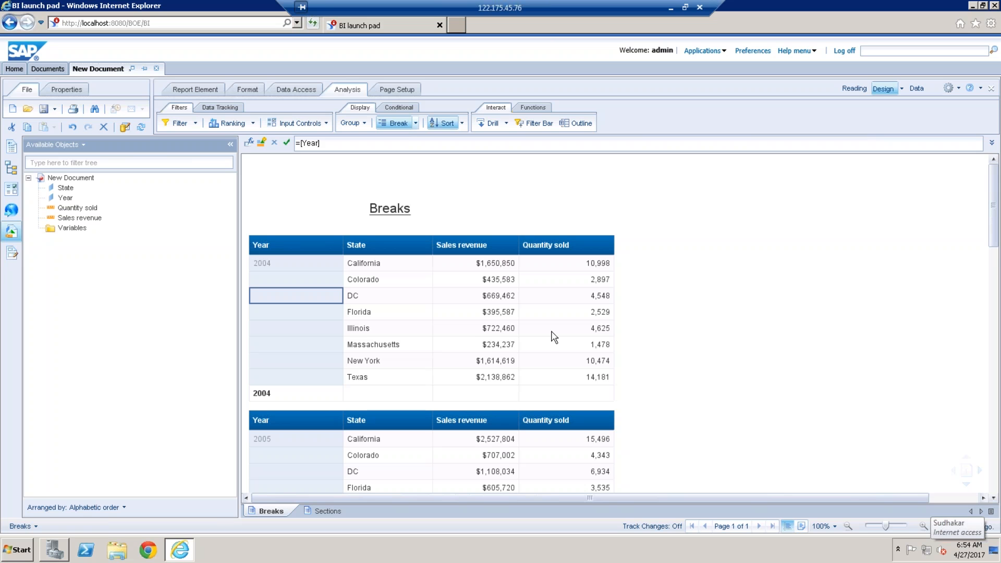
Step: Insert sums for the Sales revenue and Quantity sold columns in the table with the Year break
{"action": "left_click", "coordinate": [505, 346]}
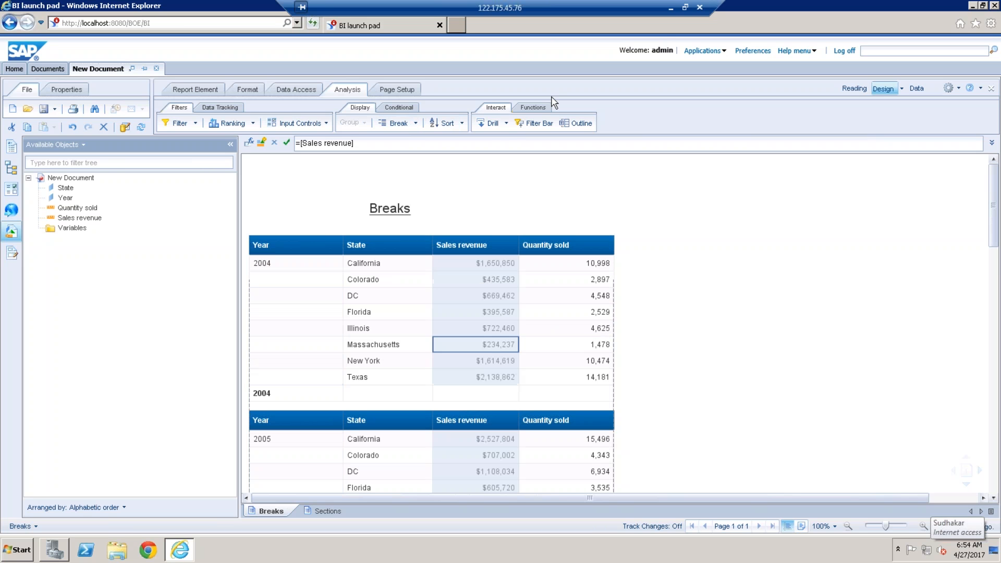
{"action": "left_click", "coordinate": [533, 107]}
{"action": "left_click", "coordinate": [491, 124]}
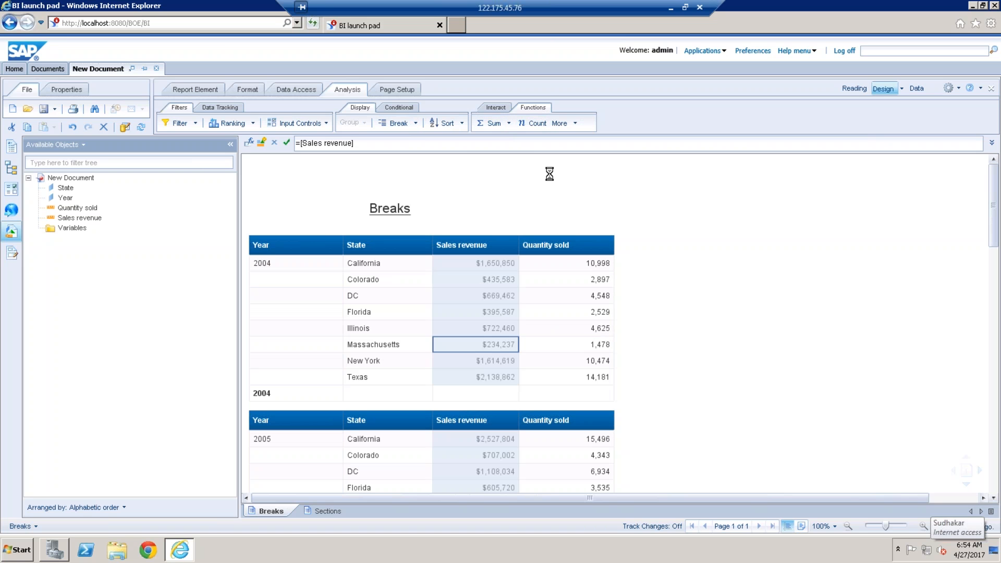
{"action": "left_click", "coordinate": [574, 301]}
{"action": "left_click", "coordinate": [494, 124]}
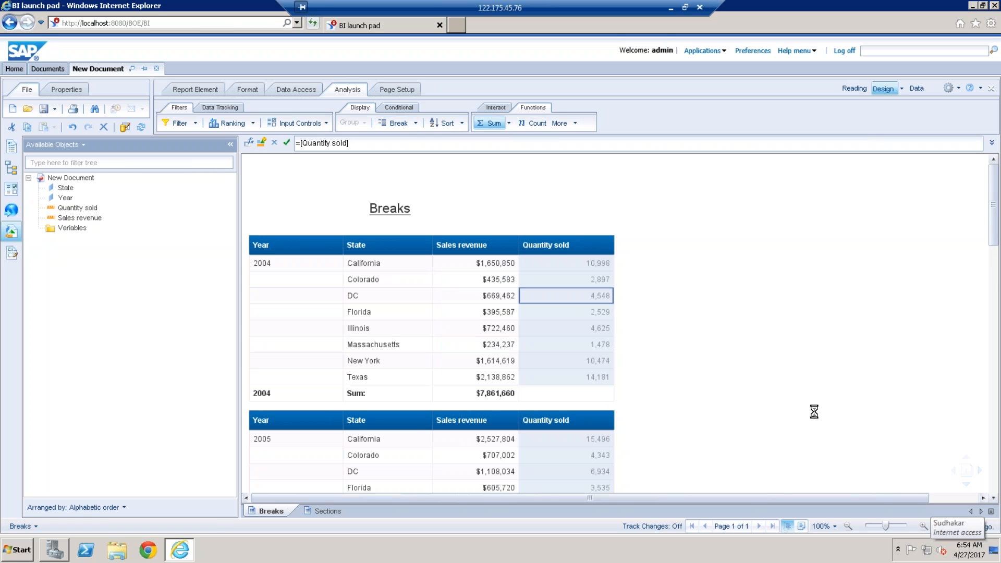
Step: Examine the year groups, their subtotals and the grand total at the end of the Breaks report
{"action": "left_click", "coordinate": [349, 296]}
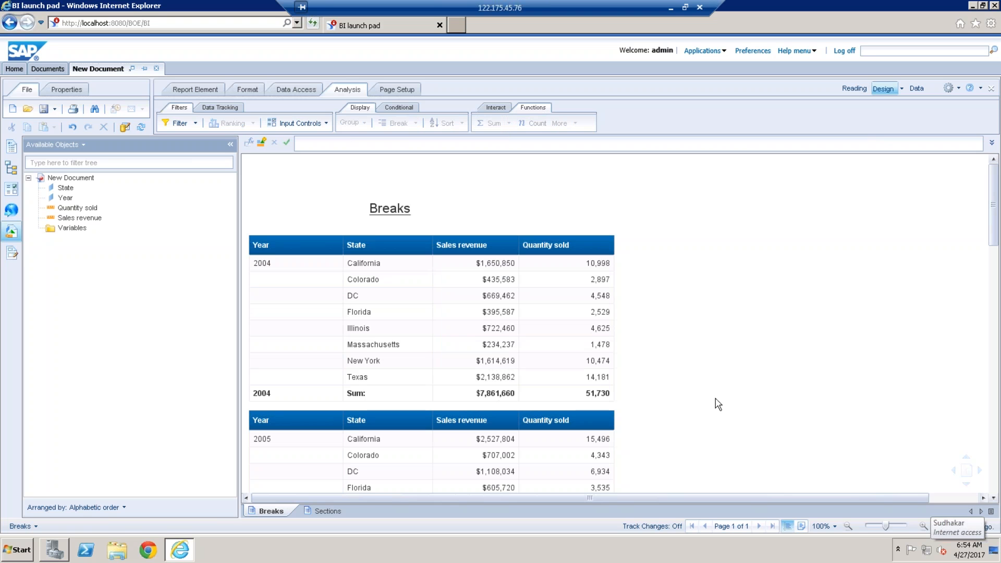
{"action": "left_click", "coordinate": [311, 295]}
{"action": "left_click", "coordinate": [306, 280]}
{"action": "left_click", "coordinate": [302, 266]}
{"action": "left_click_drag", "start_coordinate": [998, 228], "coordinate": [996, 493]}
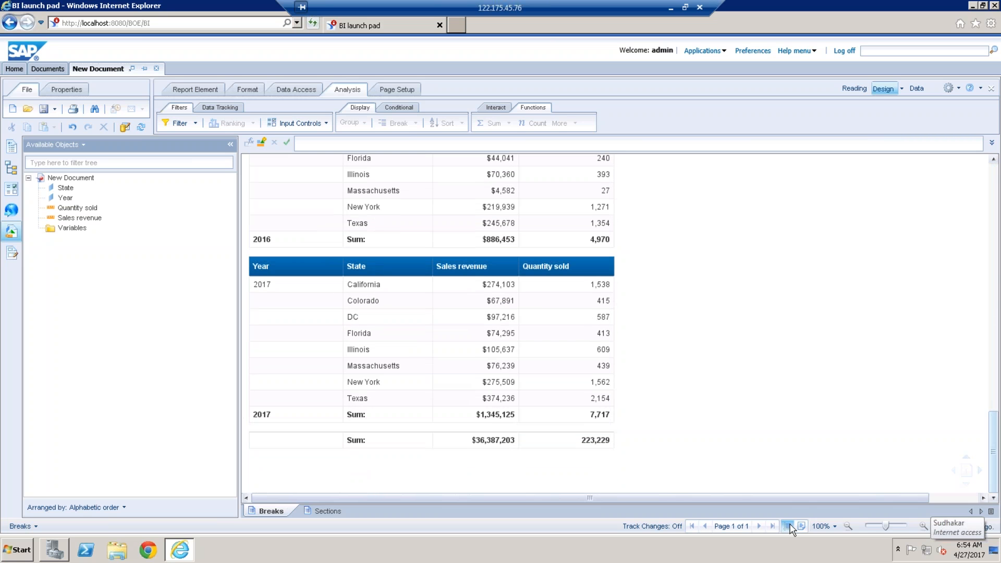
{"action": "left_click", "coordinate": [474, 442]}
{"action": "left_click", "coordinate": [476, 408]}
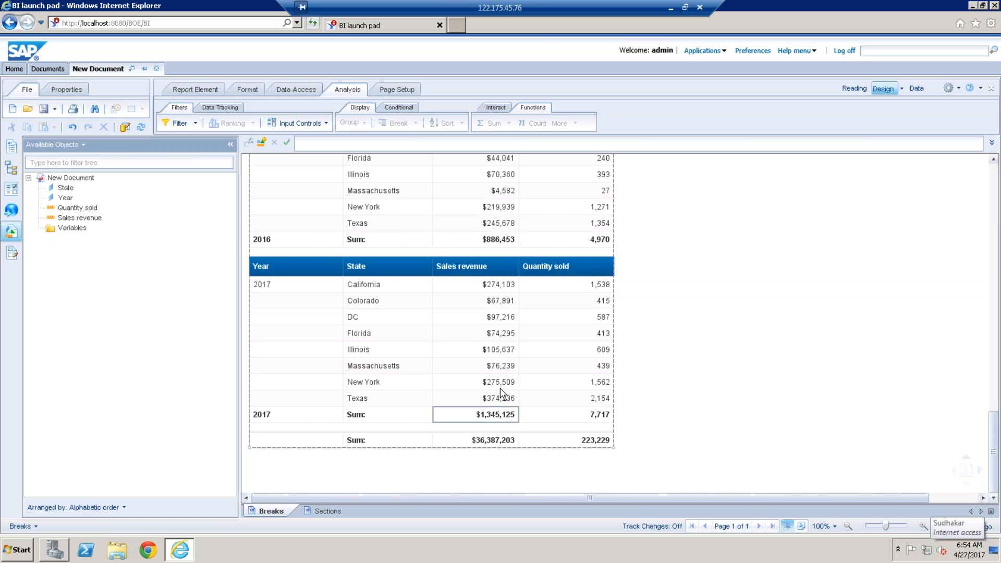
{"action": "left_click", "coordinate": [373, 492]}
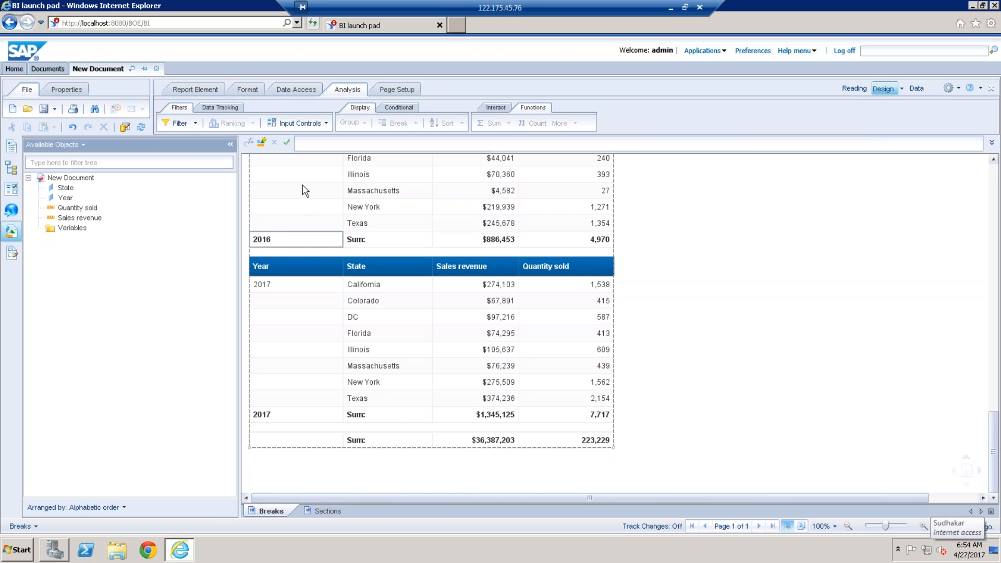
Step: Widen the Year column slightly in the Sections report's table and set Year as a section
{"action": "left_click", "coordinate": [338, 514]}
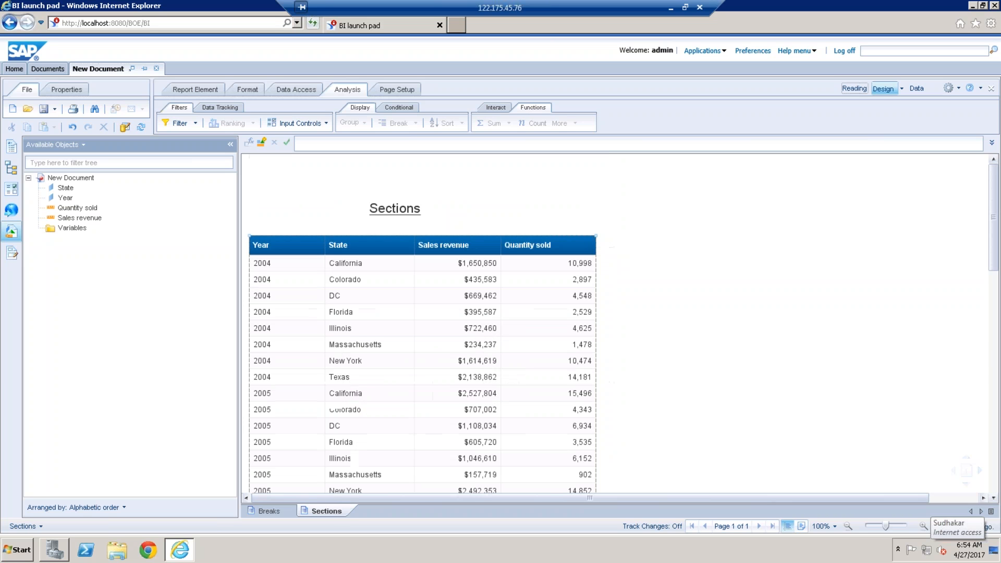
{"action": "left_click", "coordinate": [324, 242]}
{"action": "left_click_drag", "start_coordinate": [326, 241], "coordinate": [338, 241]}
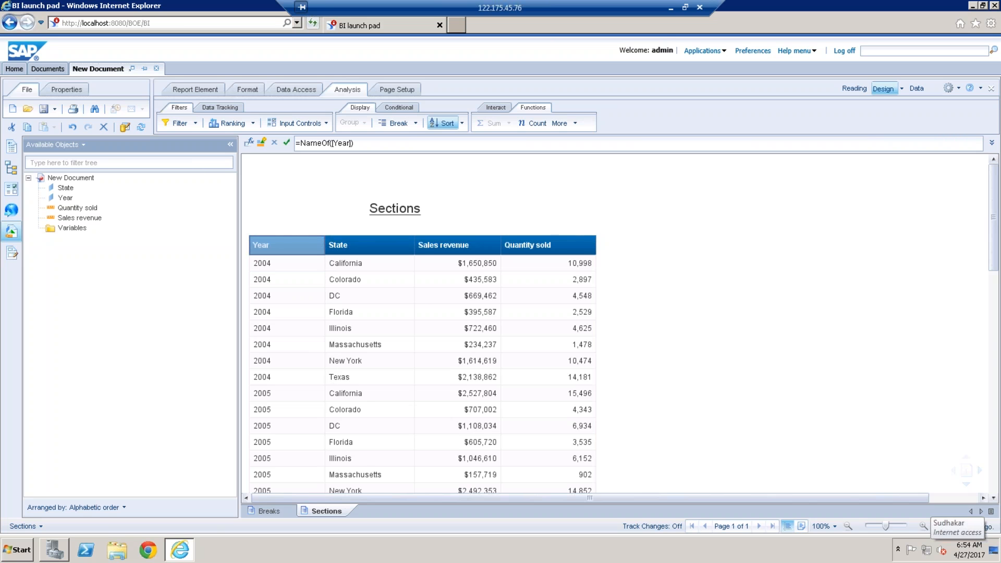
{"action": "right_click", "coordinate": [327, 301]}
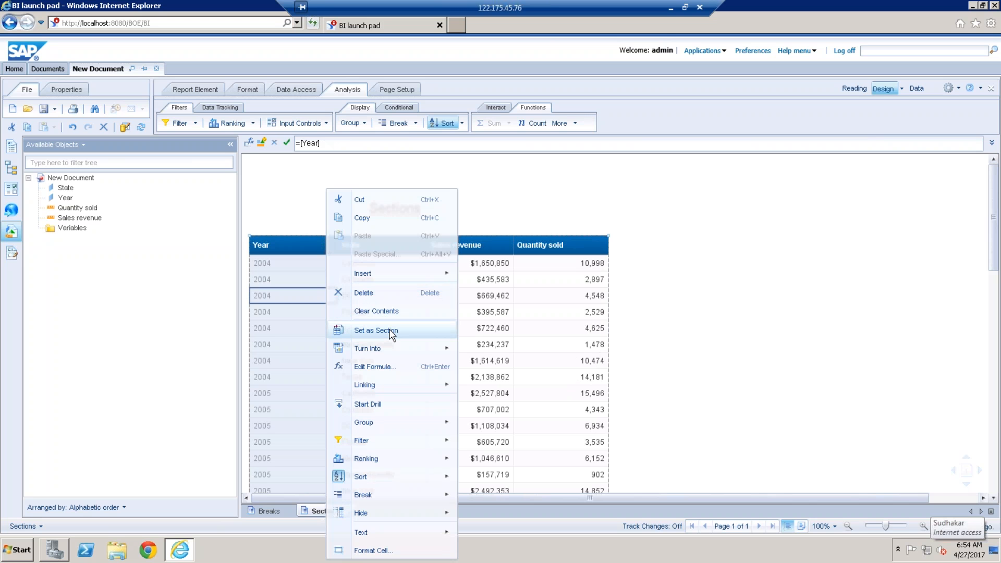
{"action": "left_click", "coordinate": [391, 333]}
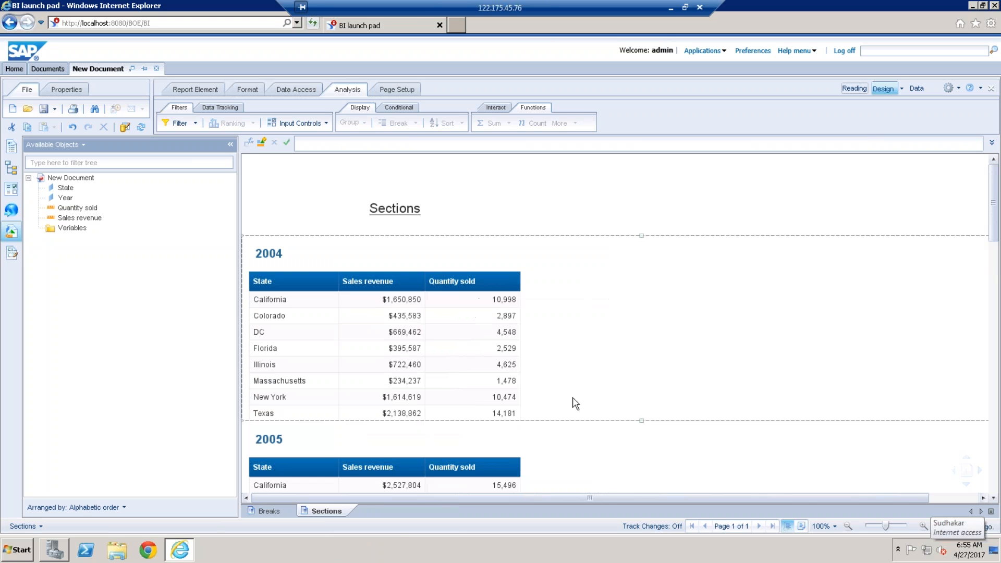
Step: Insert sums for the Sales revenue and Quantity sold columns in the Sections report's table
{"action": "left_click", "coordinate": [417, 381]}
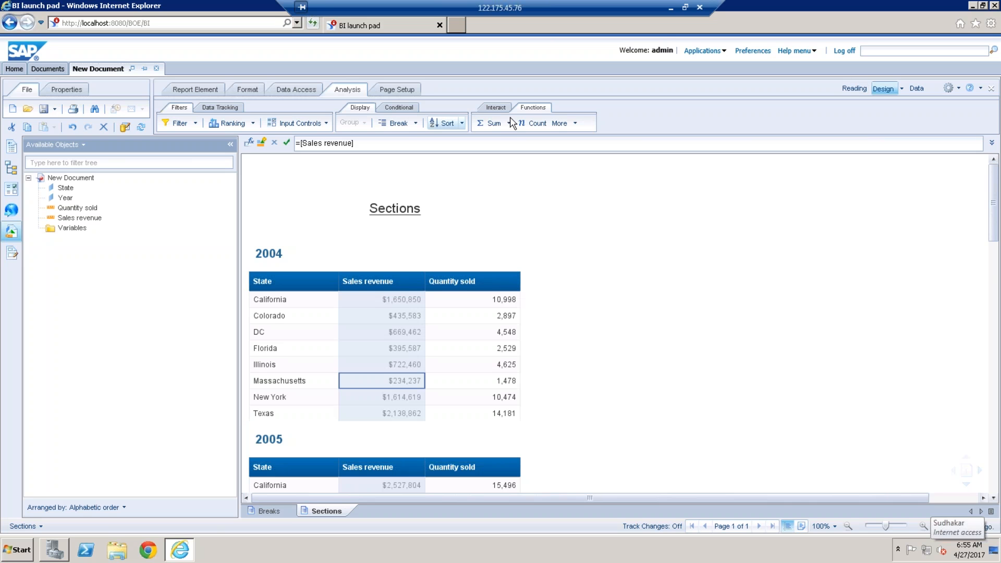
{"action": "left_click", "coordinate": [471, 364]}
{"action": "left_click", "coordinate": [504, 123]}
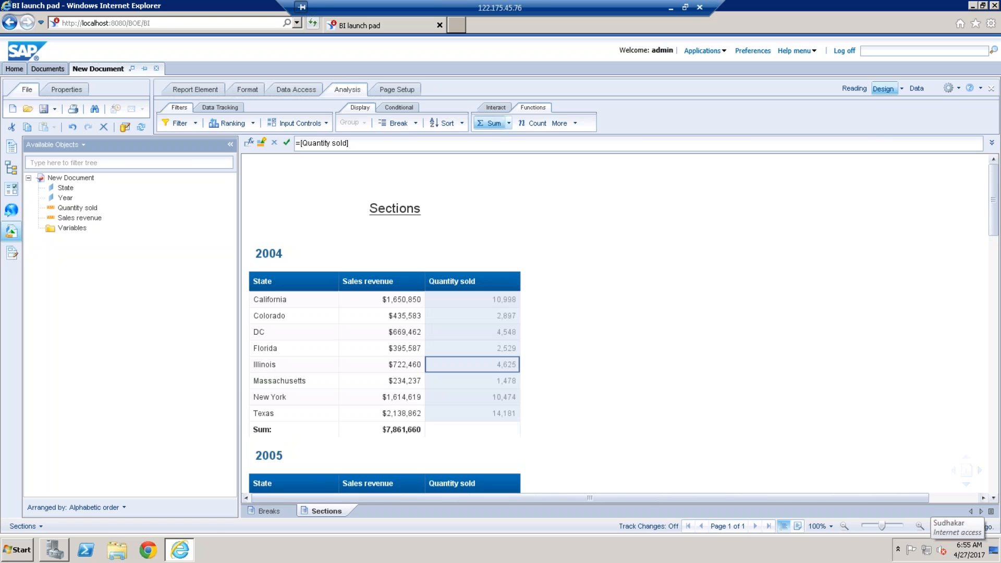
Step: Widen the Sales revenue, Quantity sold and State columns of the sectioned table slightly
{"action": "left_click", "coordinate": [422, 286]}
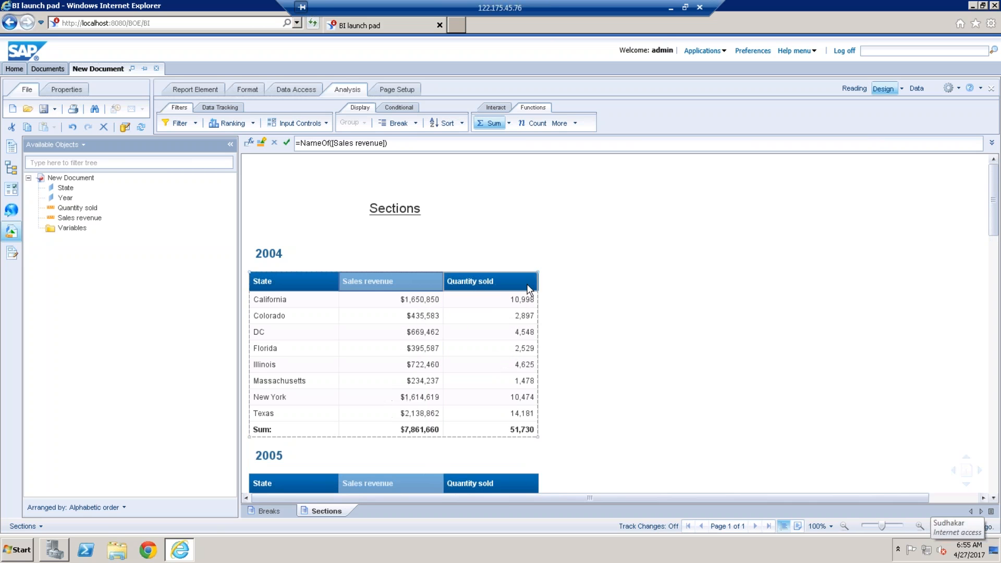
{"action": "left_click_drag", "start_coordinate": [535, 282], "coordinate": [566, 279]}
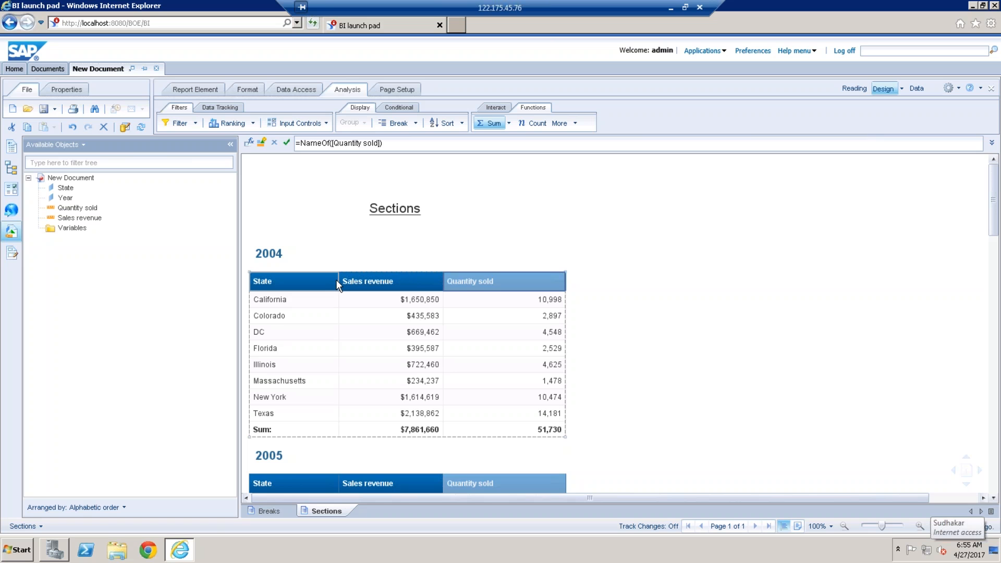
{"action": "left_click_drag", "start_coordinate": [337, 285], "coordinate": [352, 278]}
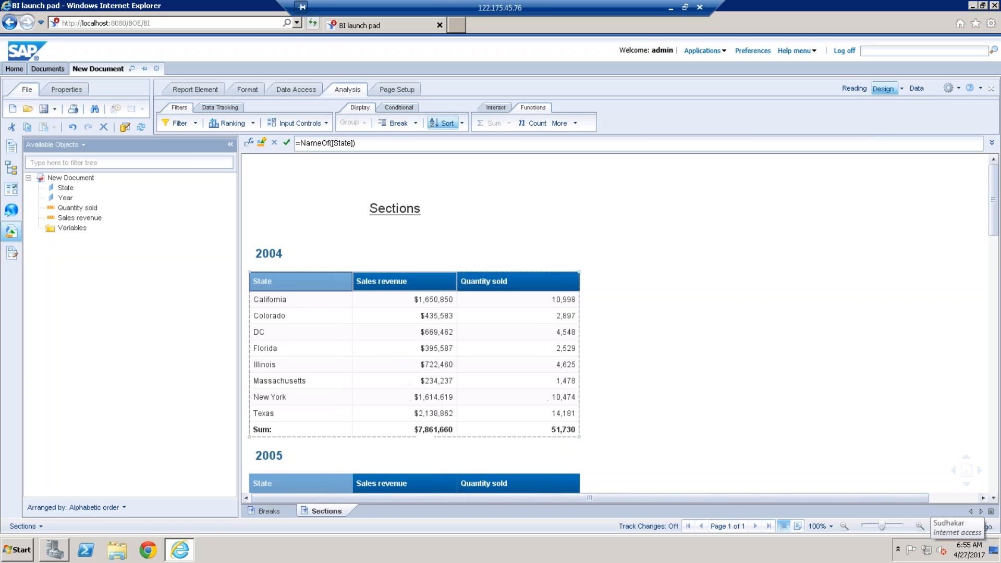
{"action": "left_click", "coordinate": [684, 421]}
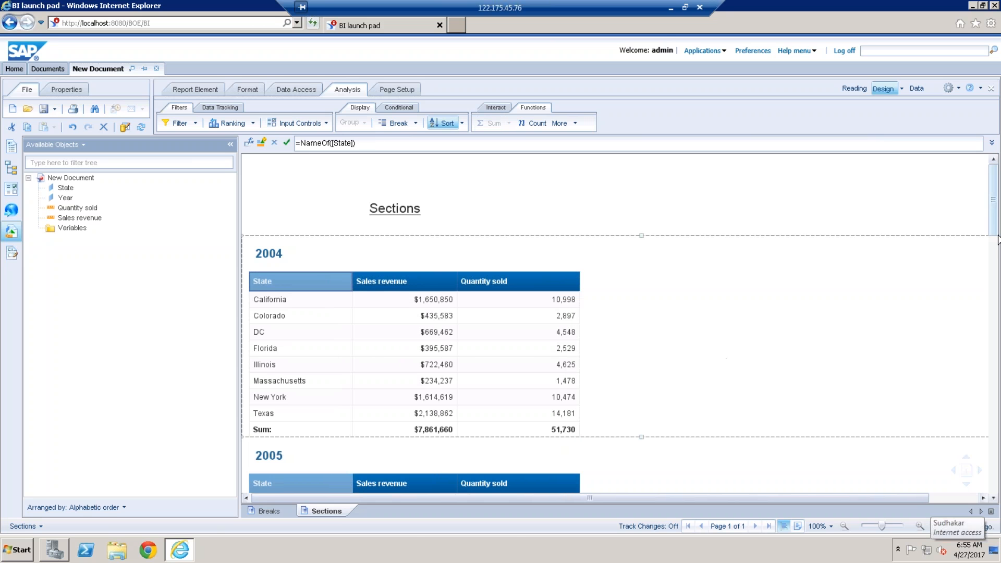
Step: Examine the year section headings and their per-section sums down to the 2017 section of the Sections report
{"action": "left_click_drag", "start_coordinate": [996, 229], "coordinate": [996, 232]}
{"action": "left_click", "coordinate": [262, 236]}
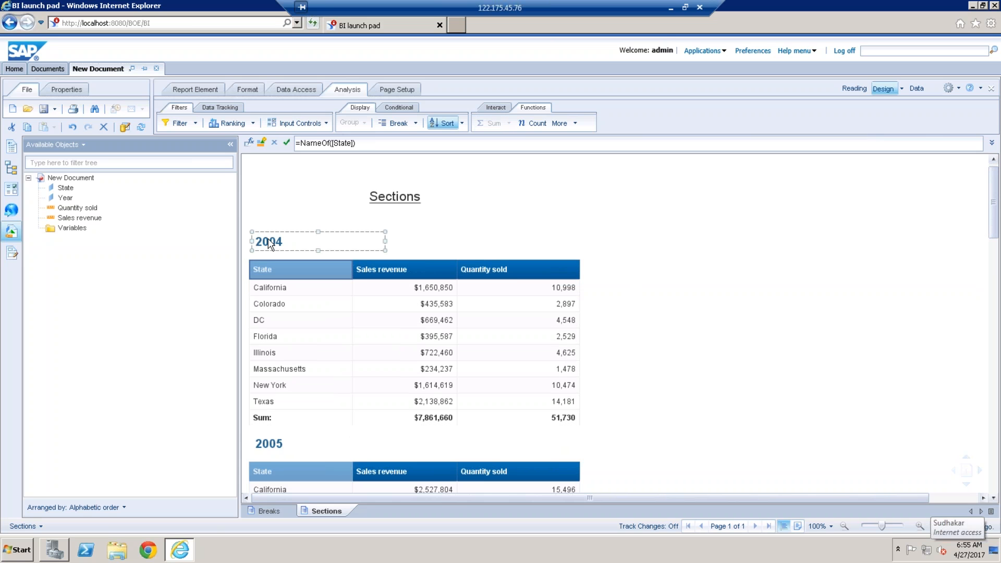
{"action": "left_click", "coordinate": [272, 452]}
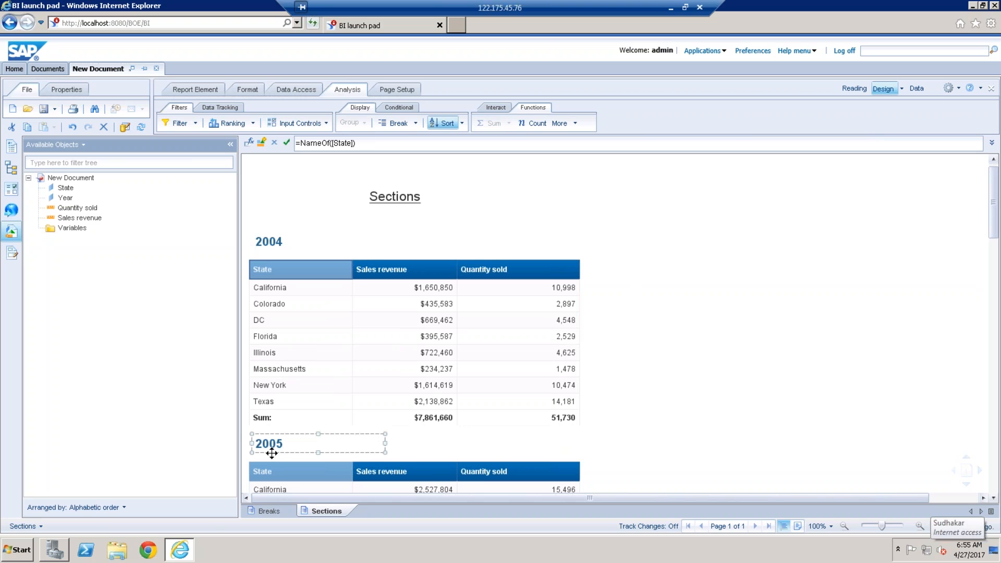
{"action": "left_click", "coordinate": [416, 420]}
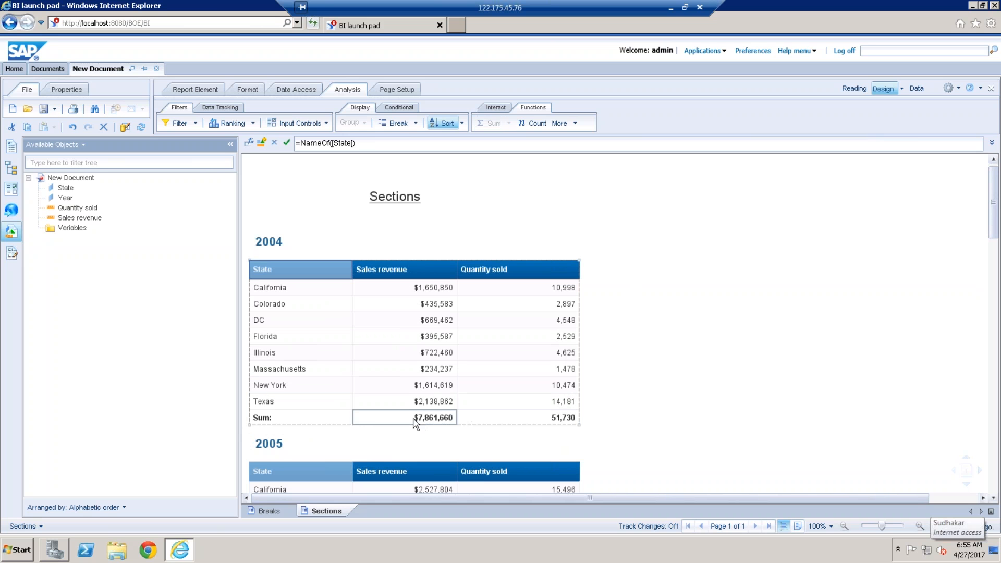
{"action": "left_click", "coordinate": [829, 377]}
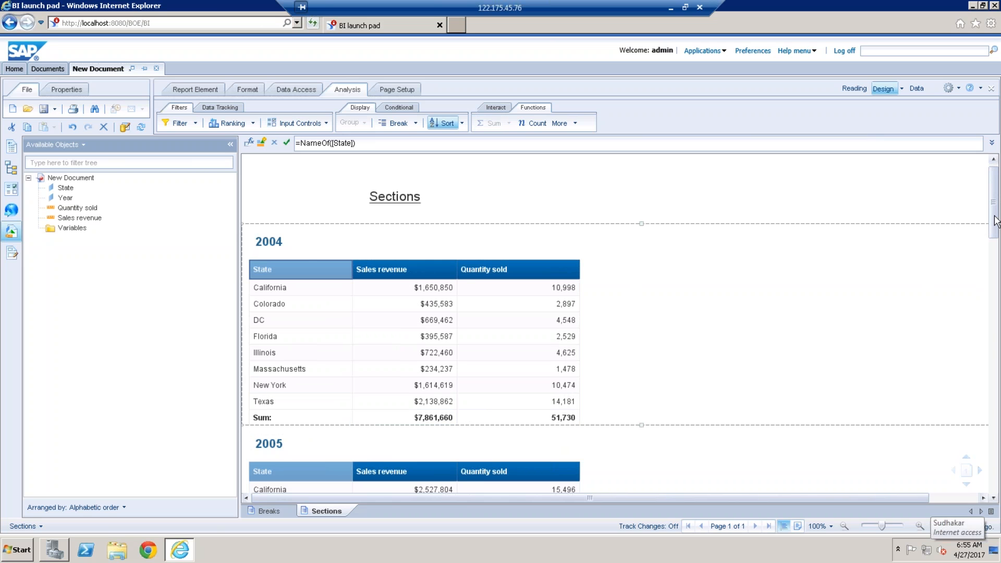
{"action": "left_click_drag", "start_coordinate": [995, 223], "coordinate": [999, 493]}
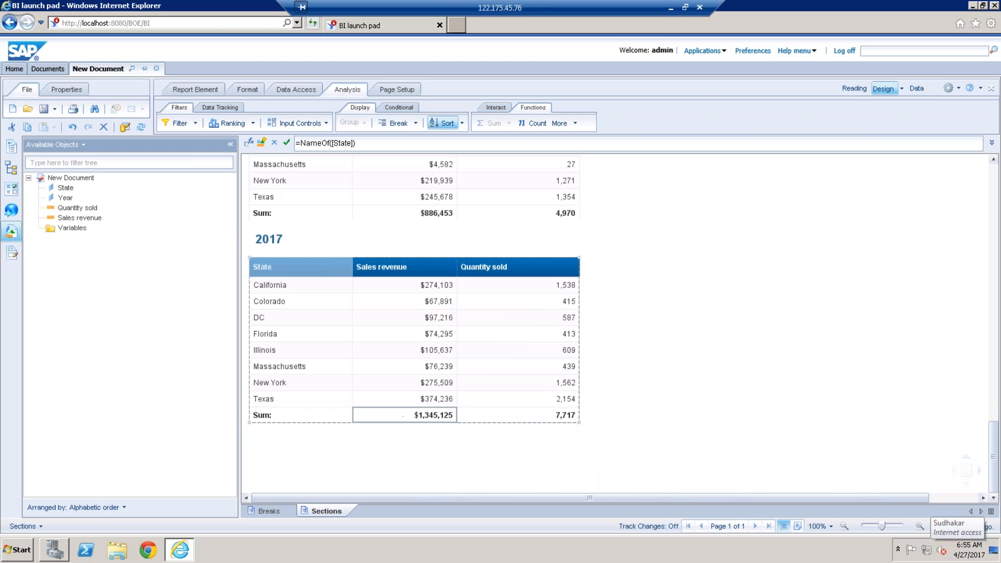
{"action": "left_click_drag", "start_coordinate": [997, 445], "coordinate": [994, 199]}
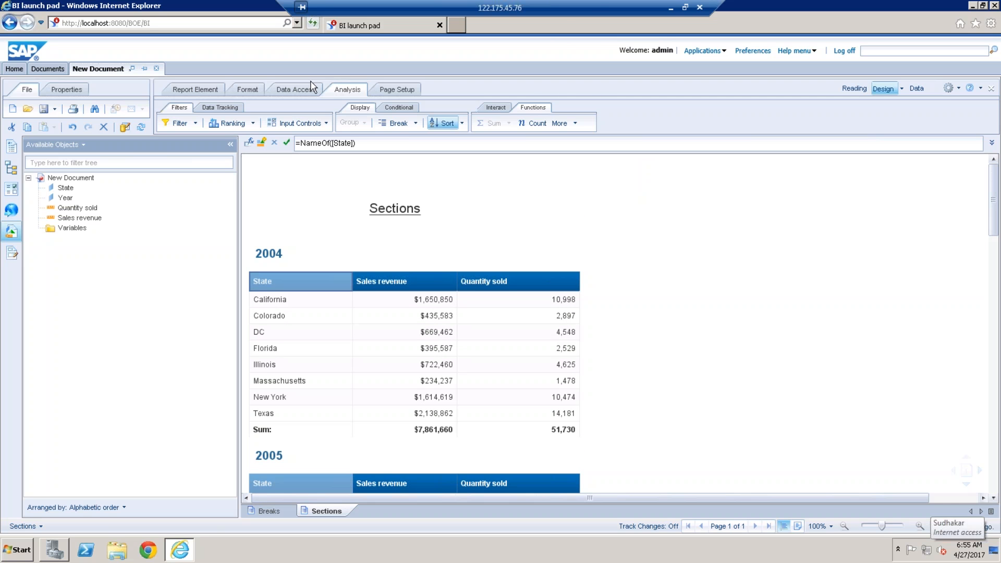
Step: Edit the eFashion query to add Quarter and Margin to the result objects, and run it
{"action": "left_click", "coordinate": [296, 90]}
{"action": "left_click", "coordinate": [267, 124]}
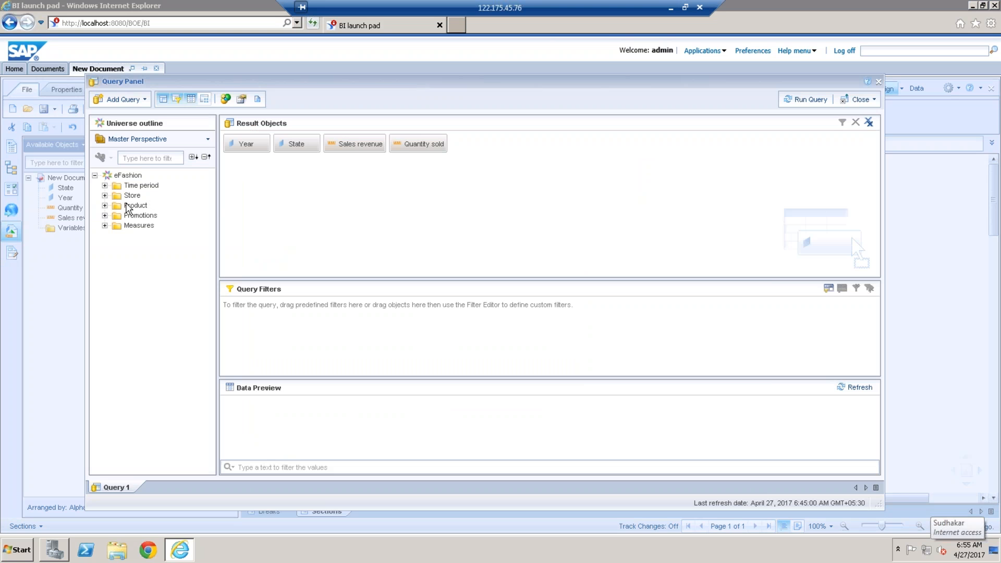
{"action": "left_click", "coordinate": [105, 186]}
{"action": "double_click", "coordinate": [145, 205]}
{"action": "left_click", "coordinate": [104, 335]}
{"action": "double_click", "coordinate": [145, 367]}
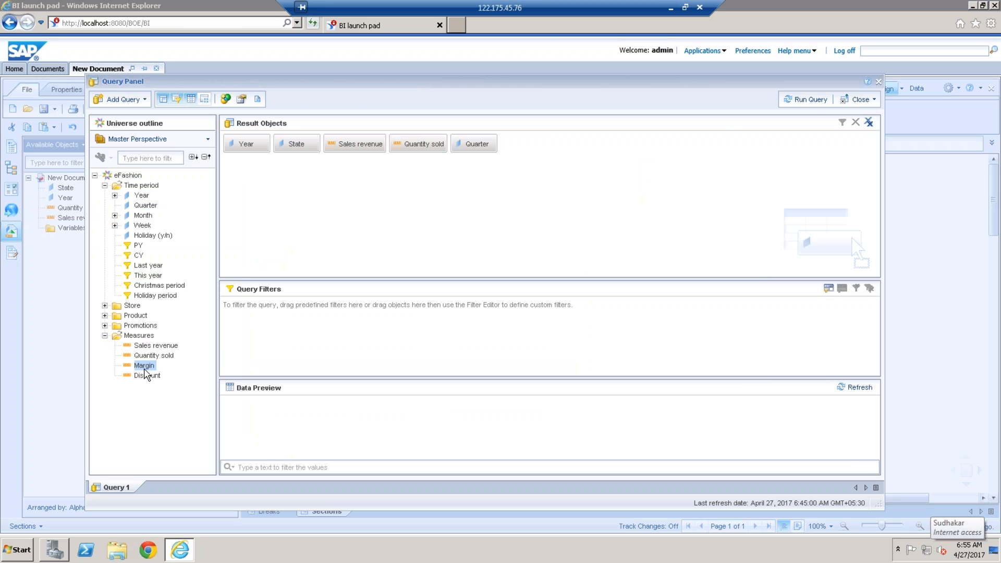
{"action": "left_click", "coordinate": [811, 100]}
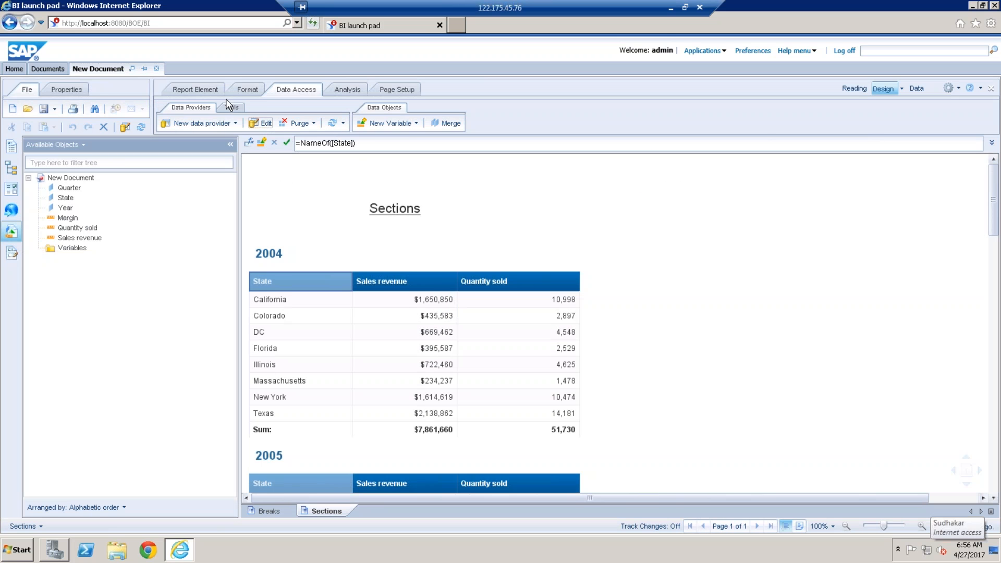
Step: Insert a pie chart beside the table inside the 2004 section and assign Quarter and Margin to it
{"action": "left_click", "coordinate": [215, 93]}
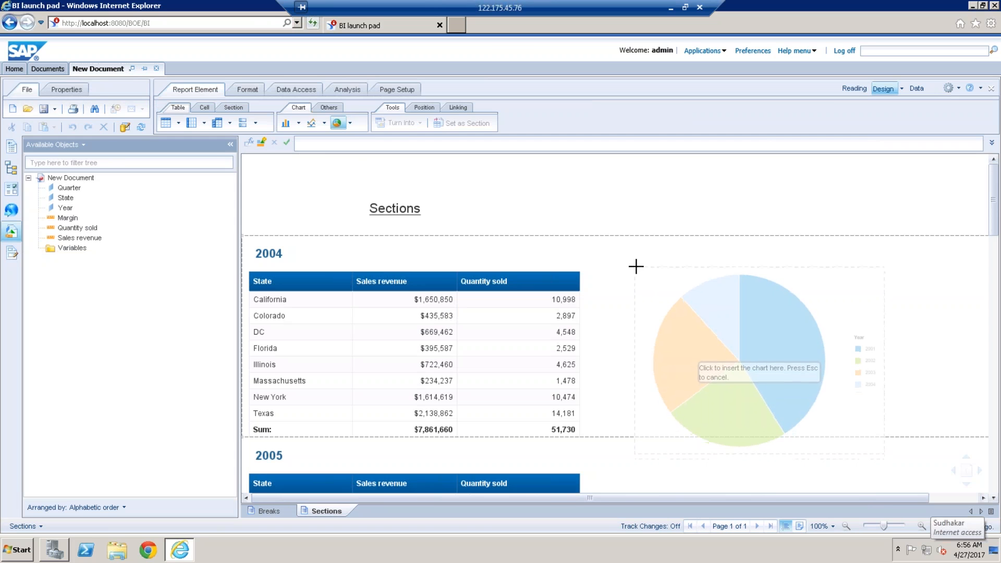
{"action": "left_click", "coordinate": [636, 267]}
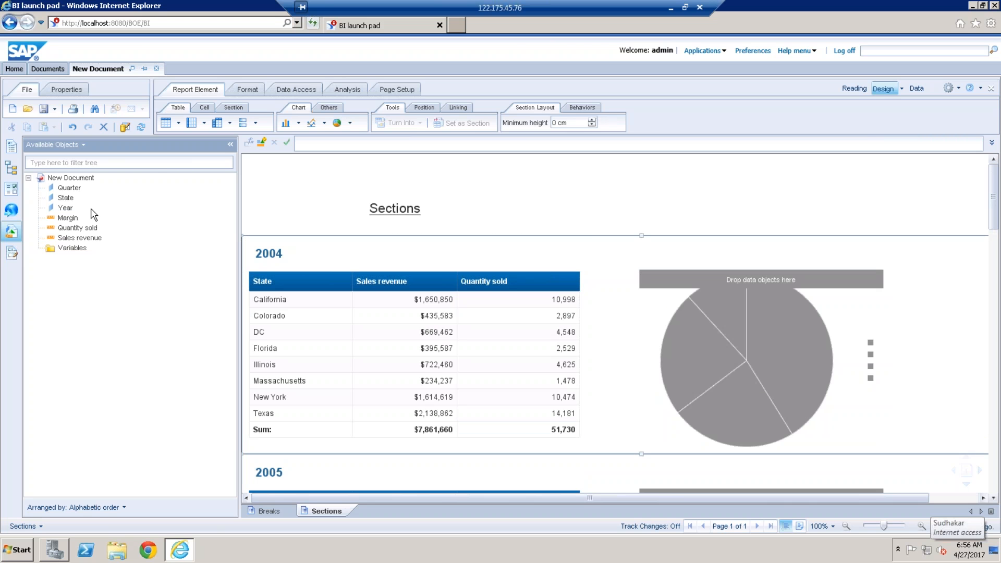
{"action": "left_click_drag", "start_coordinate": [75, 192], "coordinate": [780, 339]}
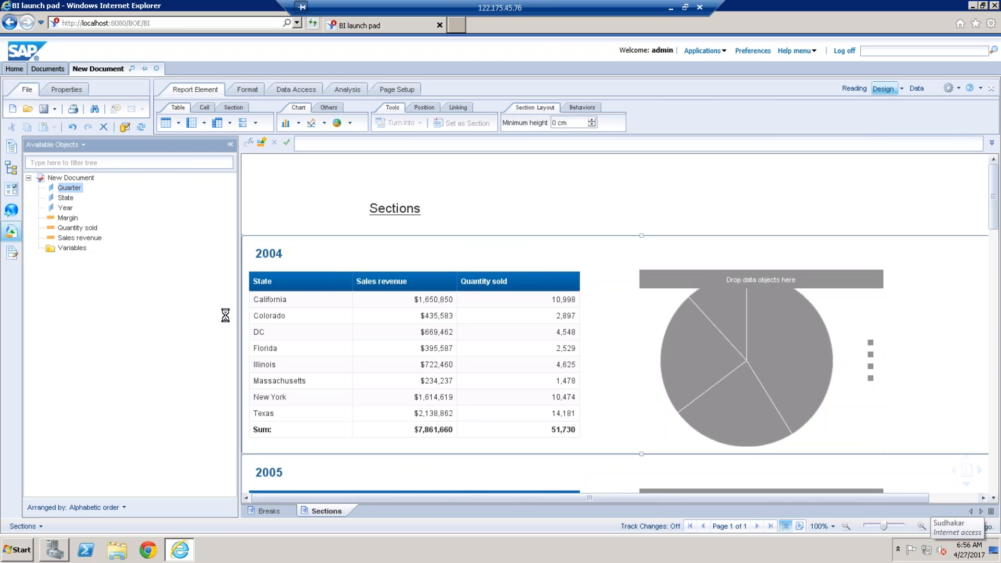
{"action": "left_click", "coordinate": [67, 218]}
{"action": "left_click_drag", "start_coordinate": [674, 334], "coordinate": [776, 364]}
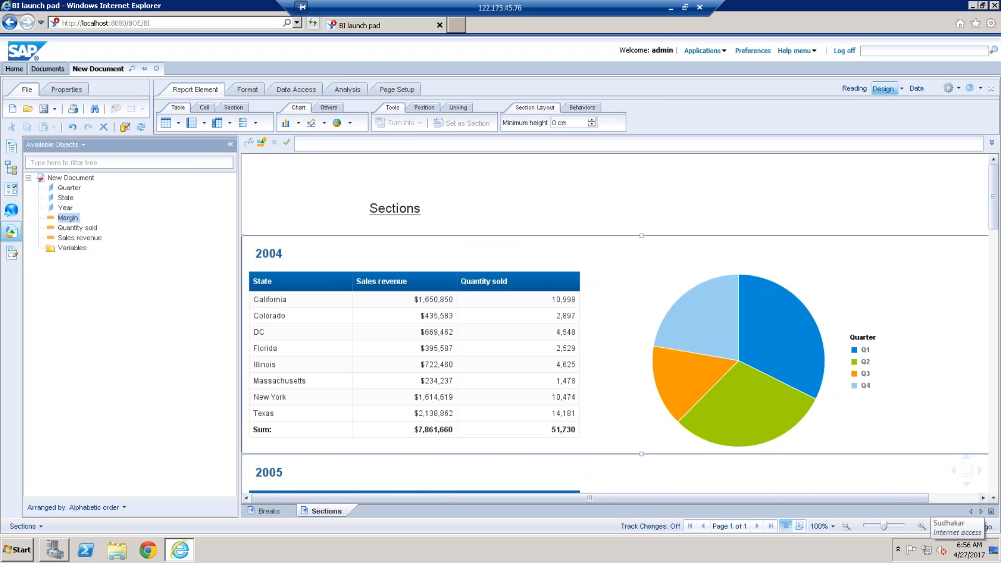
Step: Insert a pie chart beside the Breaks report's table and enlarge it slightly
{"action": "left_click", "coordinate": [268, 511]}
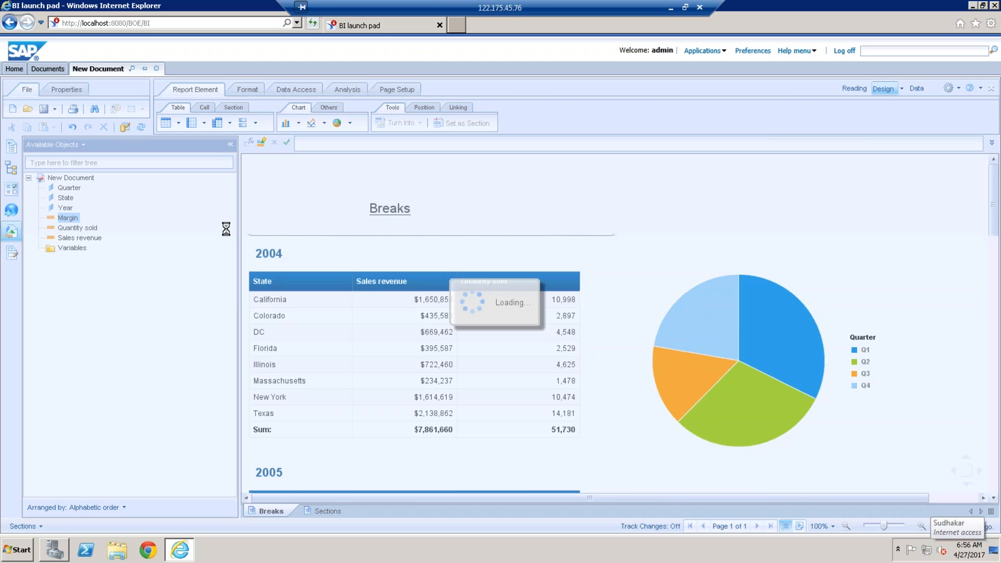
{"action": "left_click", "coordinate": [338, 123]}
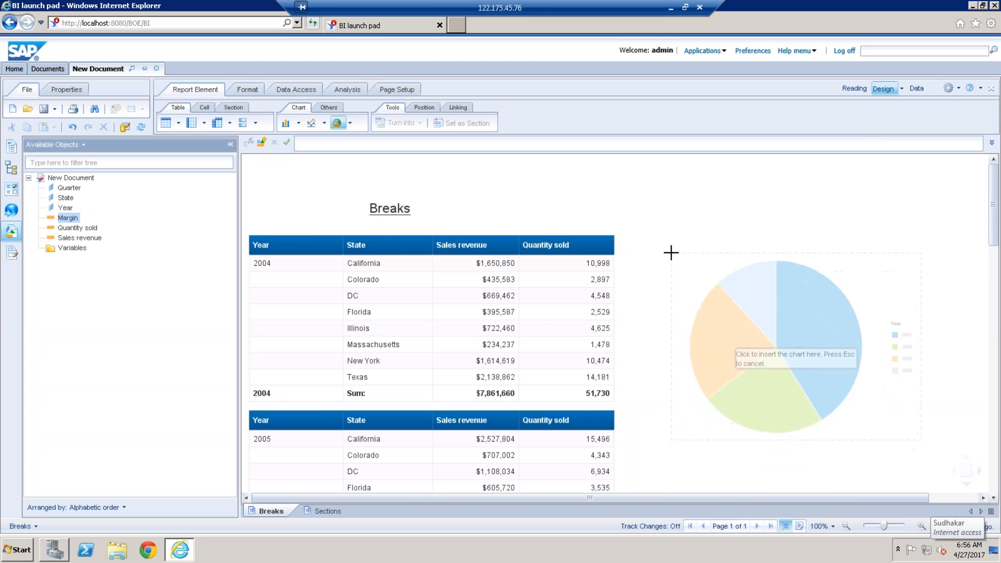
{"action": "left_click", "coordinate": [669, 276]}
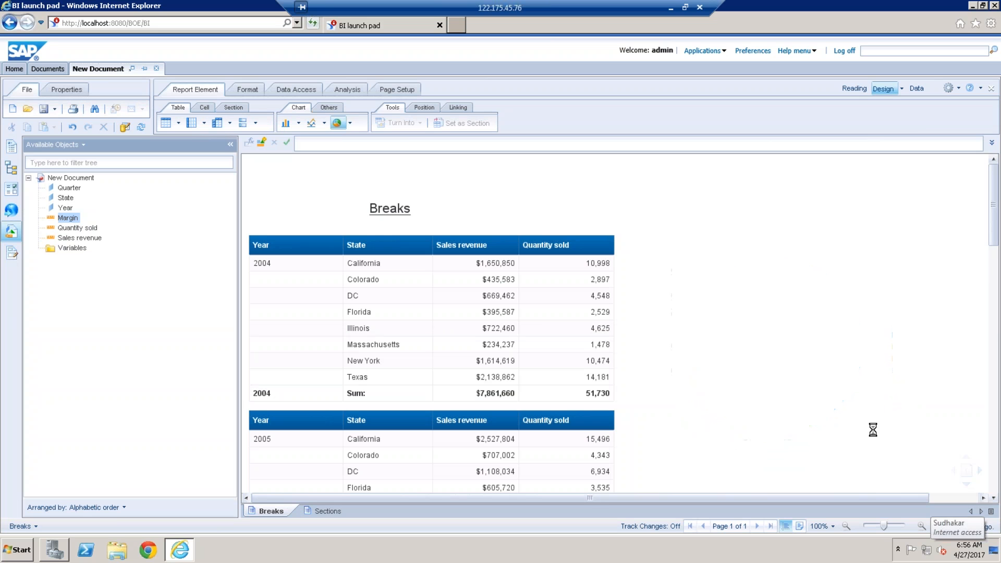
{"action": "left_click", "coordinate": [921, 439]}
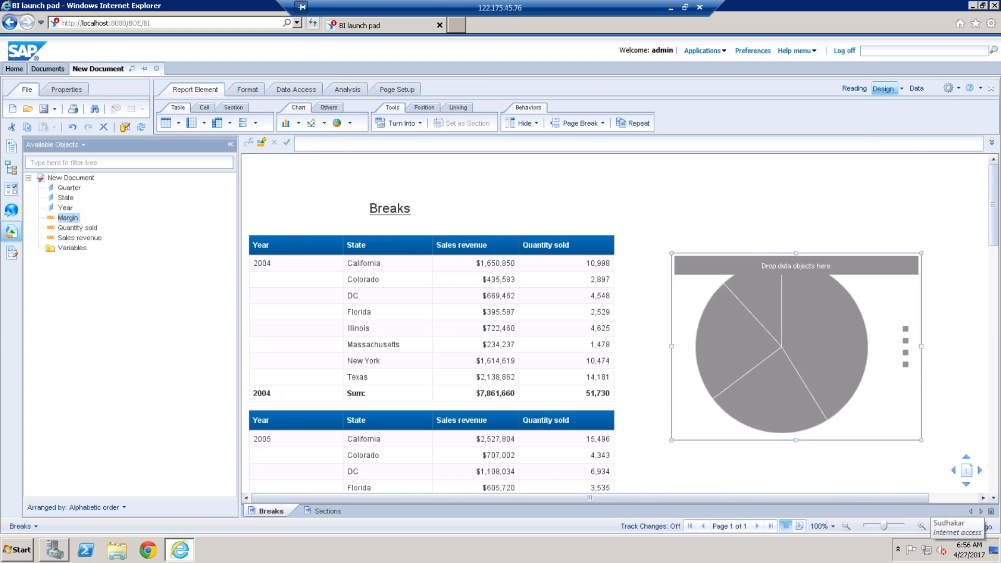
{"action": "left_click_drag", "start_coordinate": [920, 439], "coordinate": [932, 476]}
Step: Assign Quarter and Margin to the Breaks report's pie chart and narrow the Available Objects area
{"action": "left_click", "coordinate": [70, 188]}
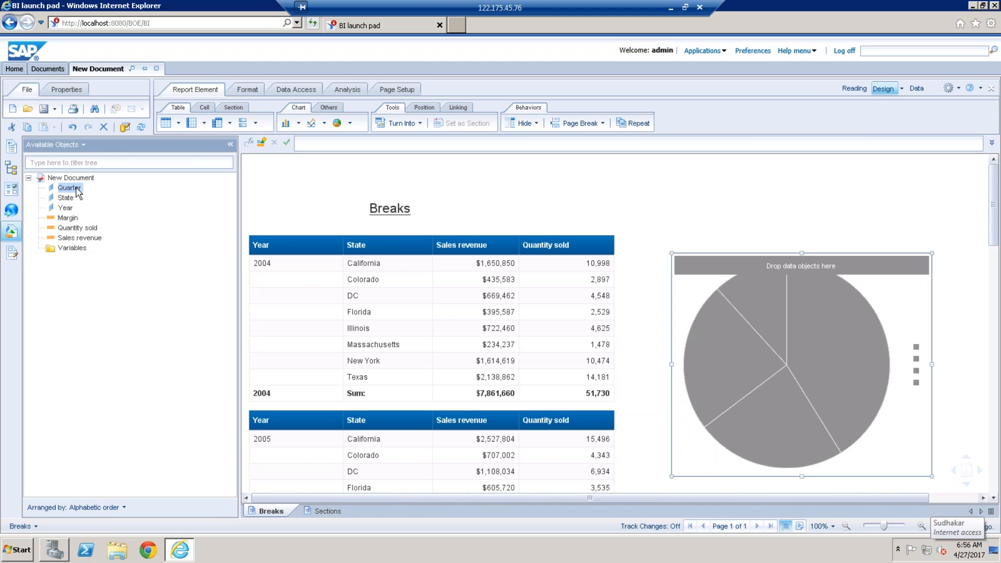
{"action": "left_click_drag", "start_coordinate": [156, 186], "coordinate": [826, 350]}
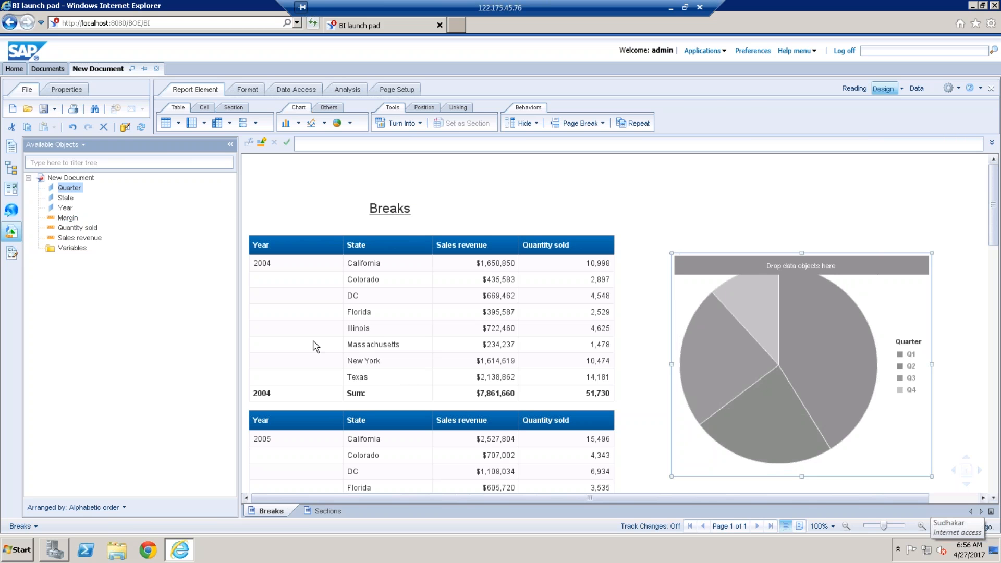
{"action": "left_click", "coordinate": [69, 219]}
{"action": "left_click_drag", "start_coordinate": [312, 225], "coordinate": [851, 342]}
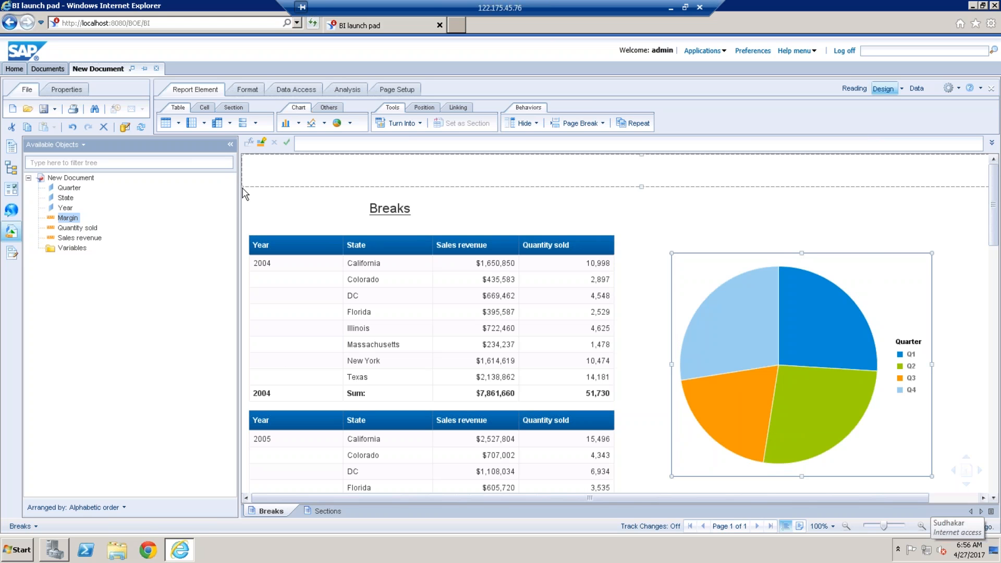
{"action": "left_click_drag", "start_coordinate": [238, 194], "coordinate": [147, 195]}
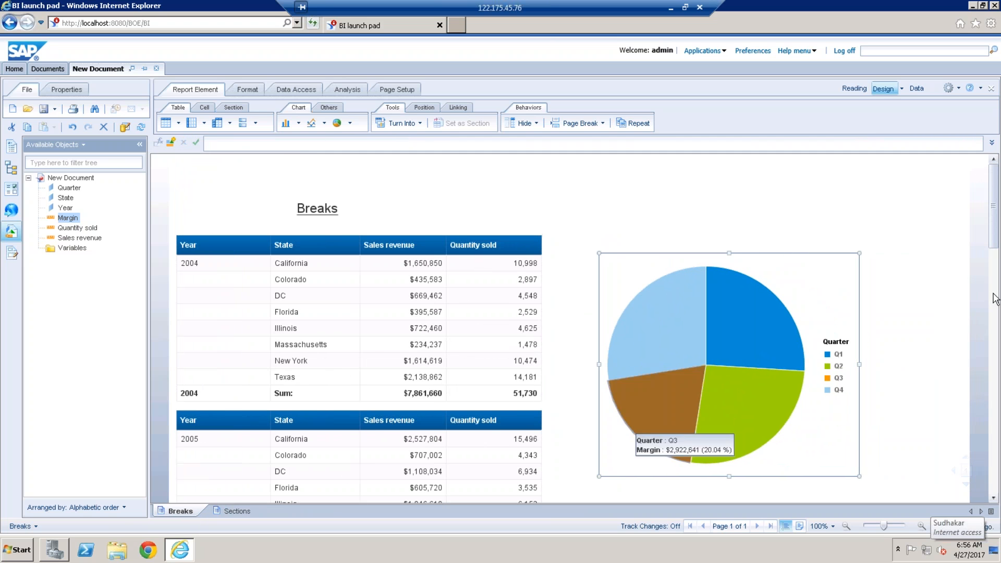
Step: Compare how the pie chart appears in the Breaks report and across the year sections of the Sections report
{"action": "left_click_drag", "start_coordinate": [996, 219], "coordinate": [989, 189]}
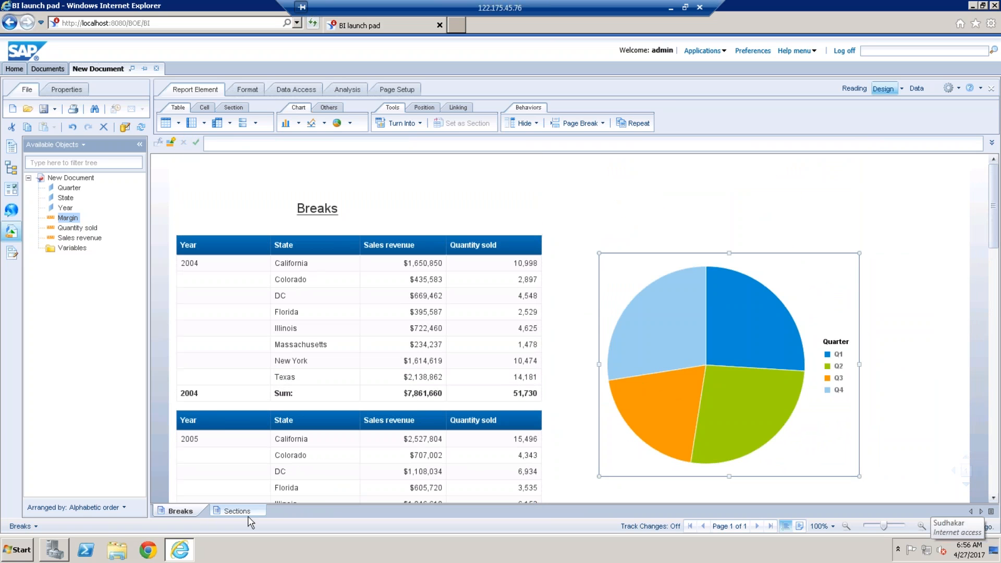
{"action": "left_click", "coordinate": [237, 511]}
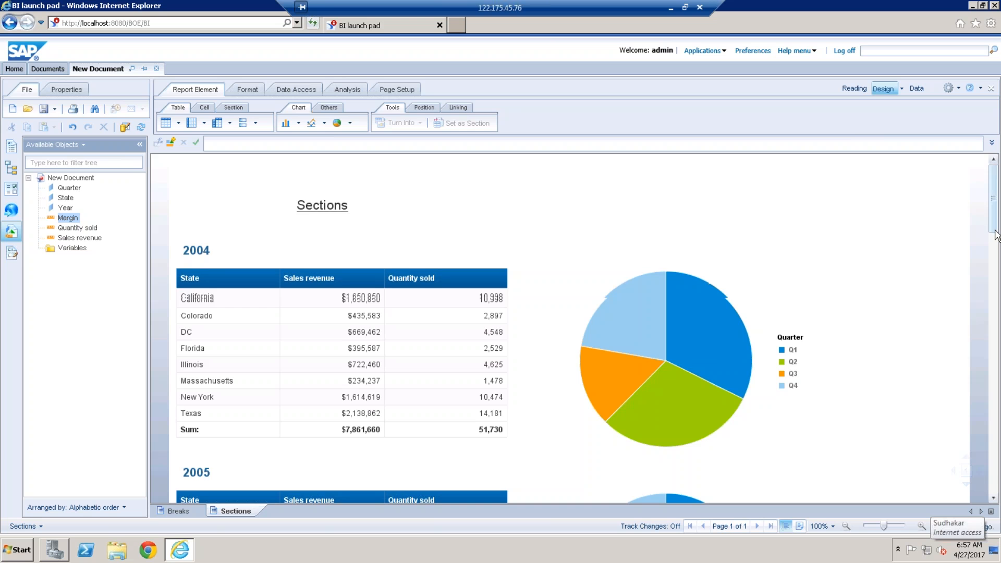
{"action": "left_click_drag", "start_coordinate": [996, 232], "coordinate": [994, 172]}
{"action": "mouse_move", "coordinate": [994, 214]}
{"action": "left_mouse_down"}
{"action": "mouse_move", "coordinate": [999, 417]}
{"action": "mouse_move", "coordinate": [996, 201]}
{"action": "left_mouse_up"}
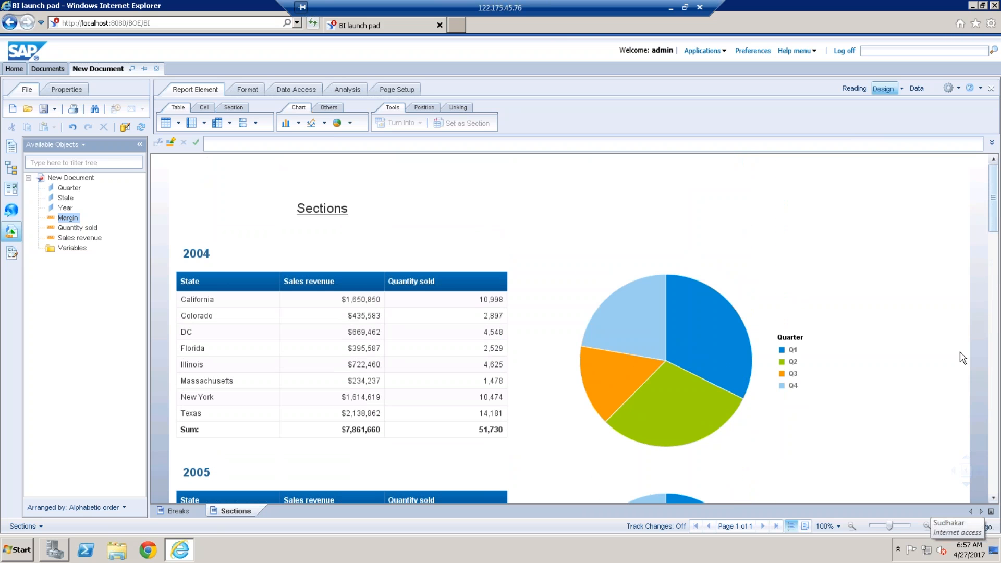
Step: Examine the 2004 section's heading, table and pie chart slice details, and return to the Breaks report
{"action": "left_click", "coordinate": [794, 316]}
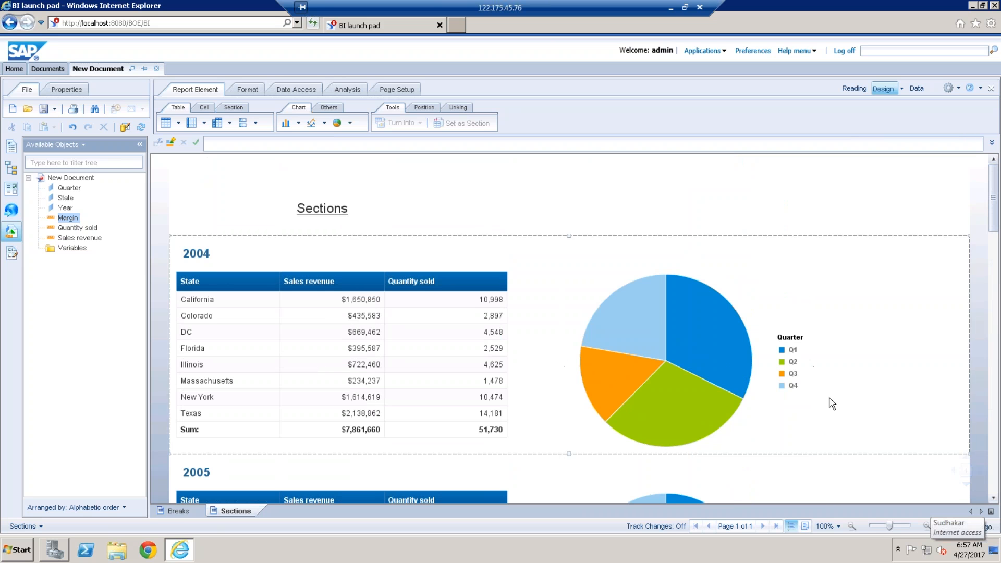
{"action": "mouse_move", "coordinate": [633, 323]}
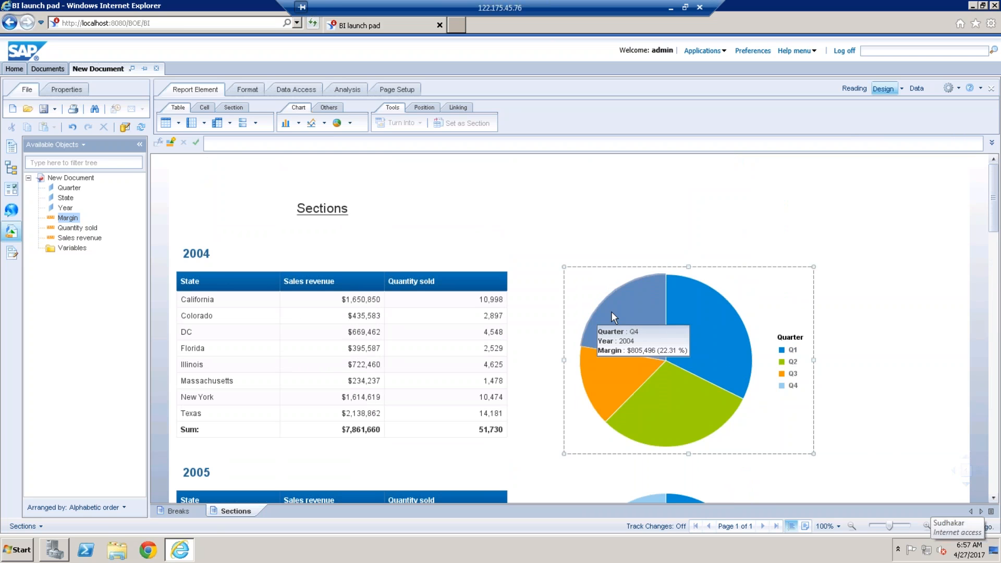
{"action": "left_click", "coordinate": [223, 252]}
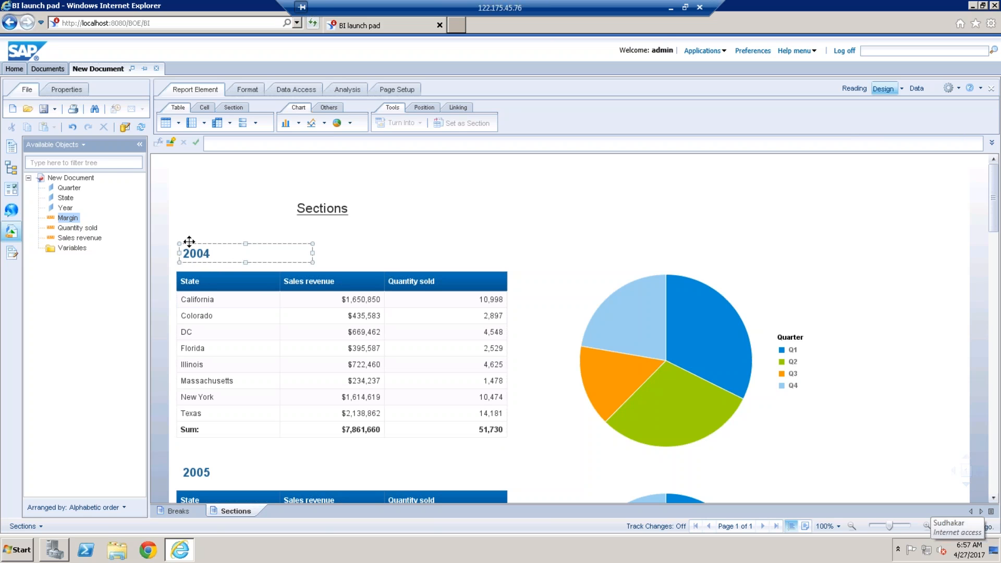
{"action": "left_click", "coordinate": [628, 283]}
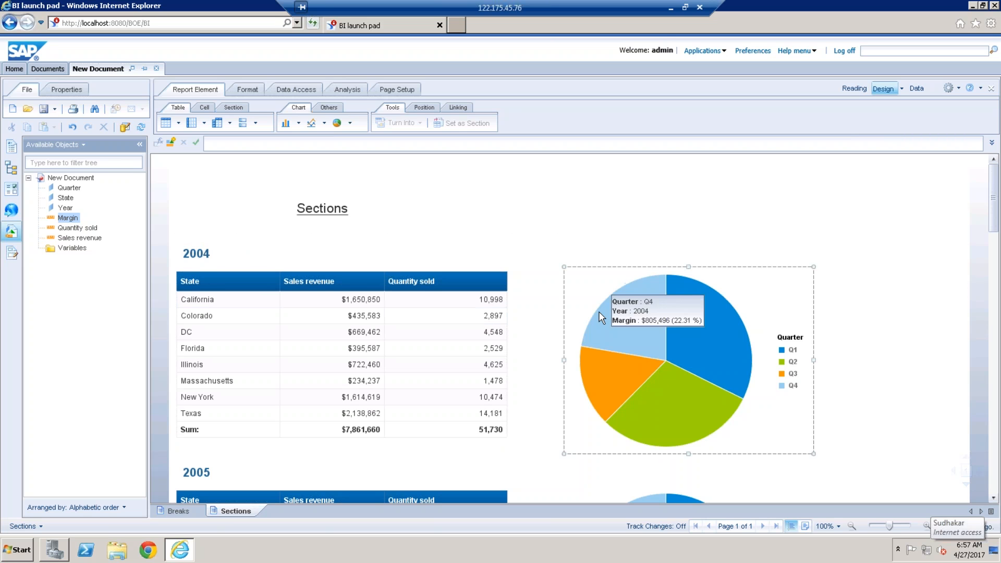
{"action": "left_click", "coordinate": [309, 276]}
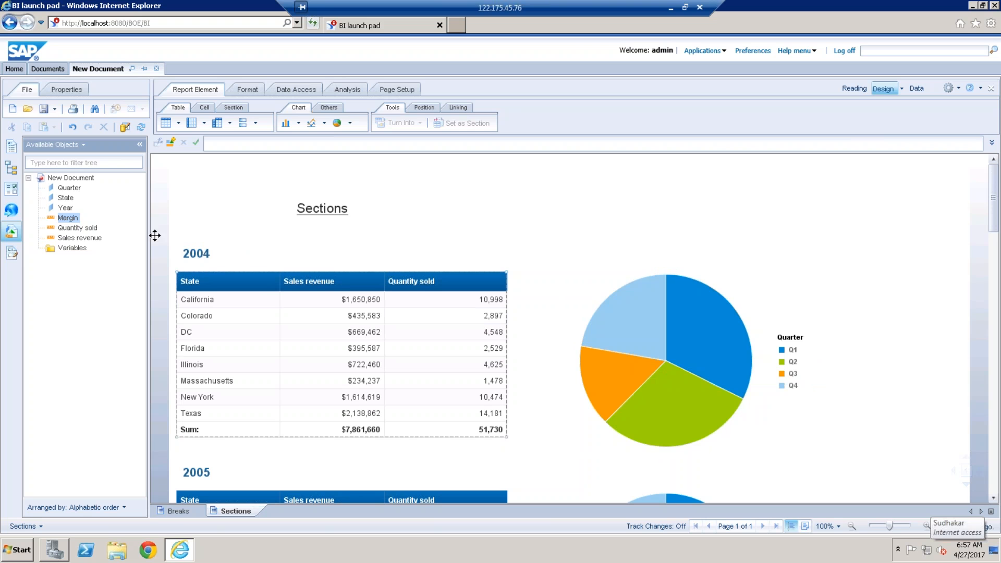
{"action": "left_click", "coordinate": [293, 442]}
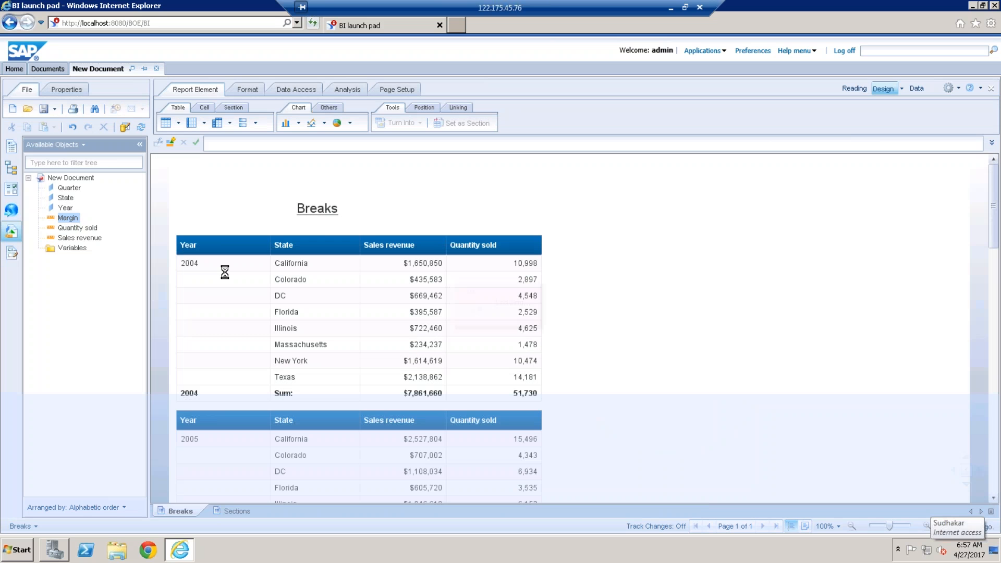
Step: Examine the Breaks report's year groups and the slice details of its margin by quarter pie chart
{"action": "left_click", "coordinate": [225, 273]}
{"action": "left_click", "coordinate": [678, 303]}
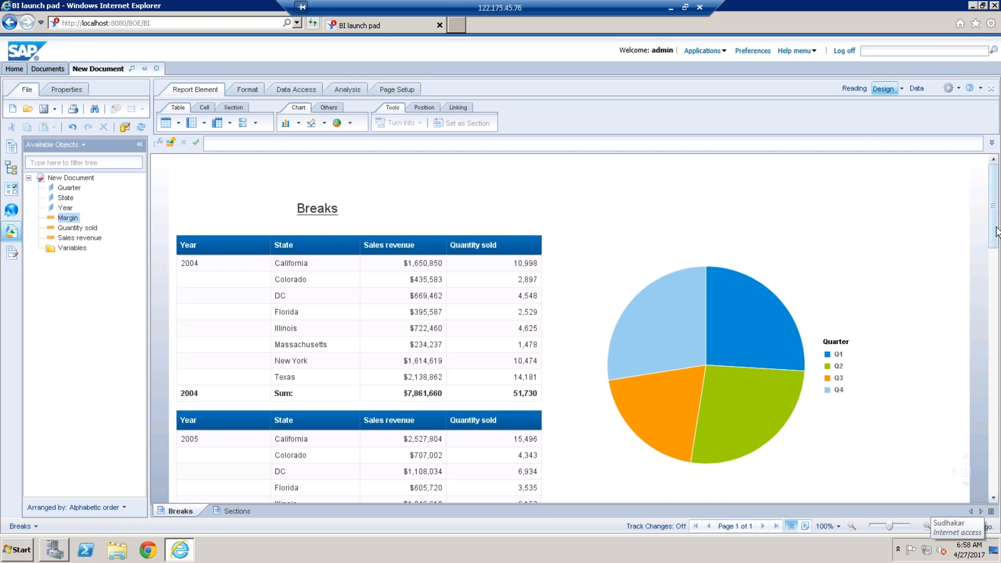
{"action": "left_click_drag", "start_coordinate": [997, 232], "coordinate": [993, 185]}
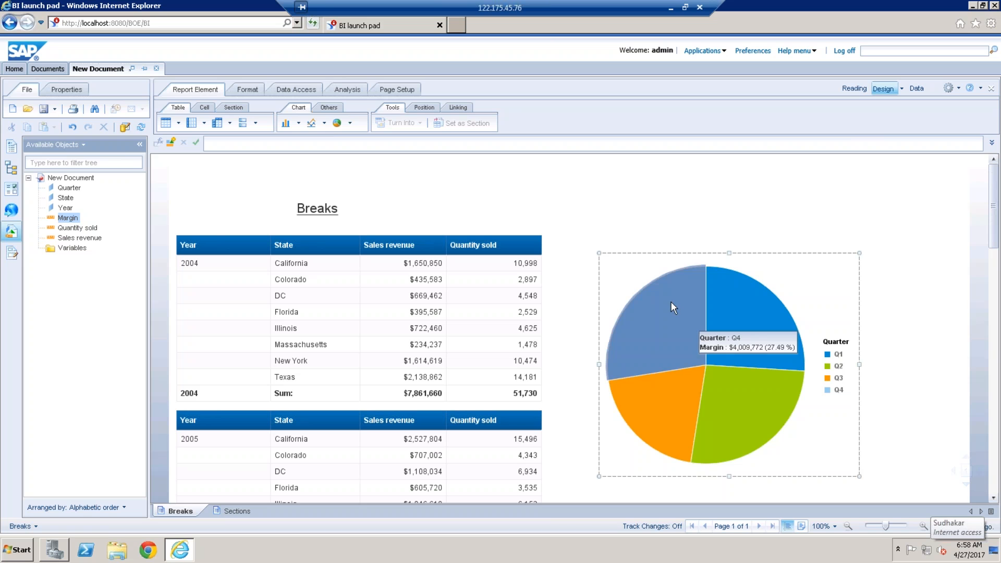
{"action": "left_click", "coordinate": [650, 241]}
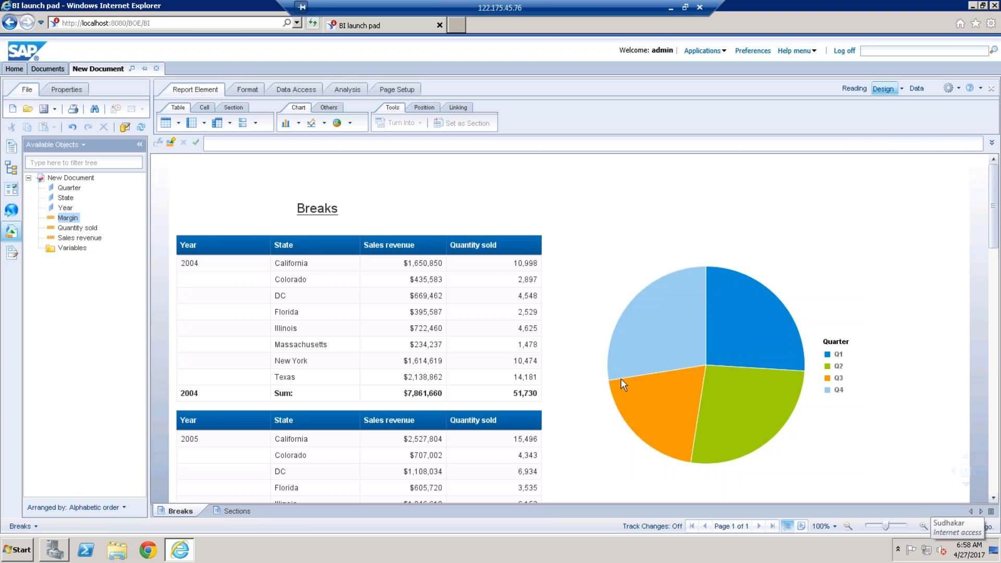
Step: Add a new report after Sections and build a table in it from Year, State and Sales revenue
{"action": "left_click", "coordinate": [238, 512]}
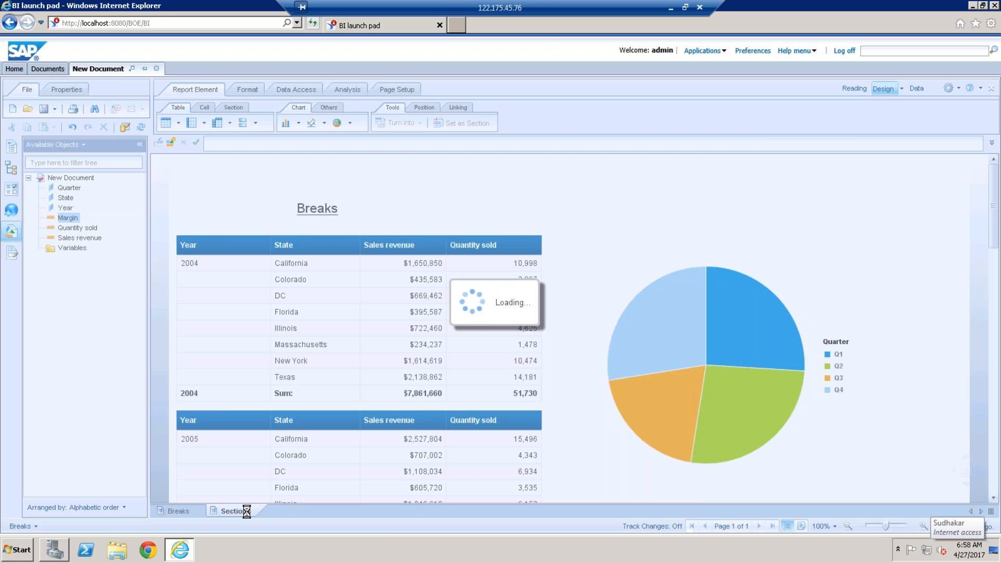
{"action": "right_click", "coordinate": [246, 511]}
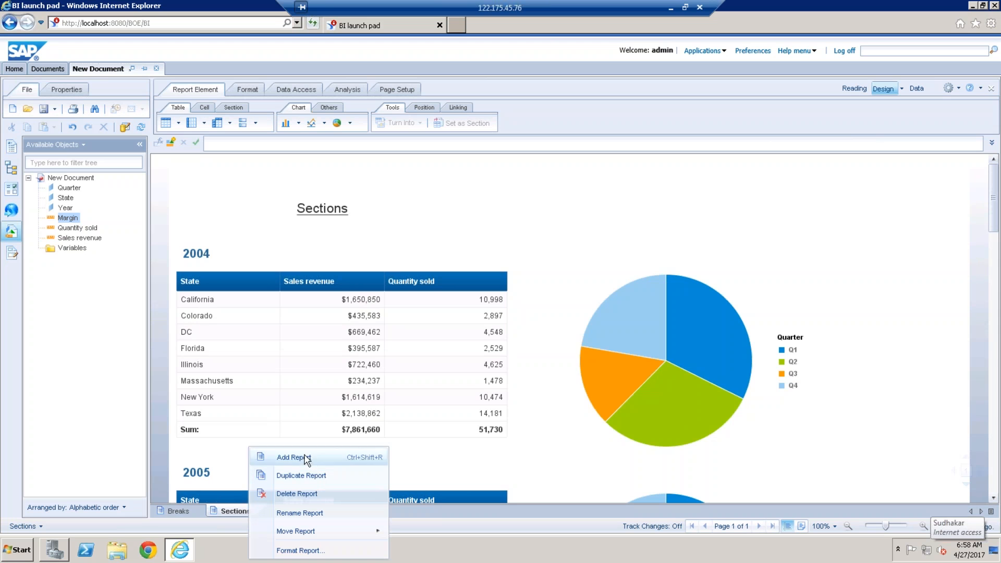
{"action": "left_click", "coordinate": [308, 458]}
{"action": "left_click_drag", "start_coordinate": [65, 208], "coordinate": [206, 223]}
{"action": "left_click_drag", "start_coordinate": [66, 197], "coordinate": [253, 233]}
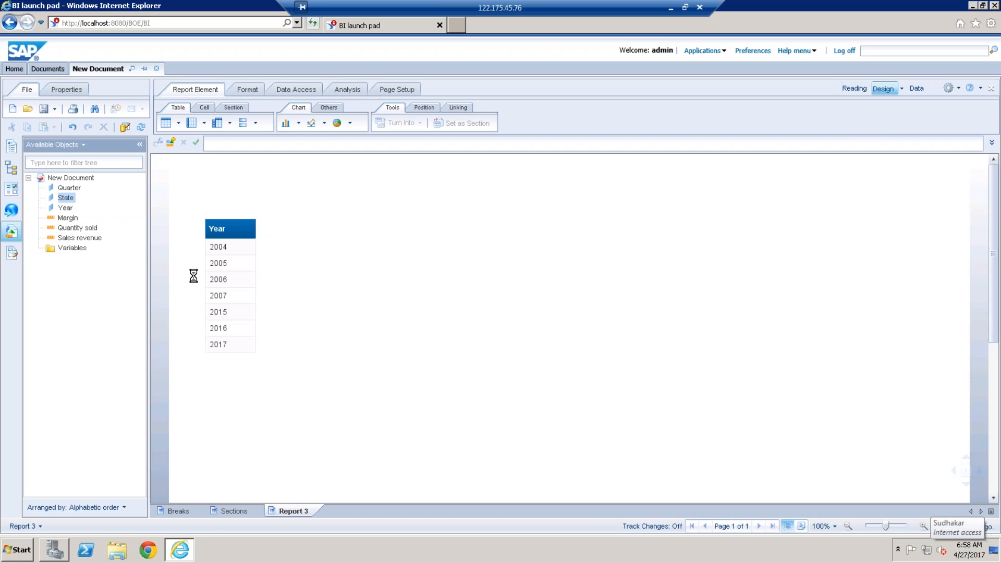
{"action": "left_click_drag", "start_coordinate": [79, 238], "coordinate": [304, 232]}
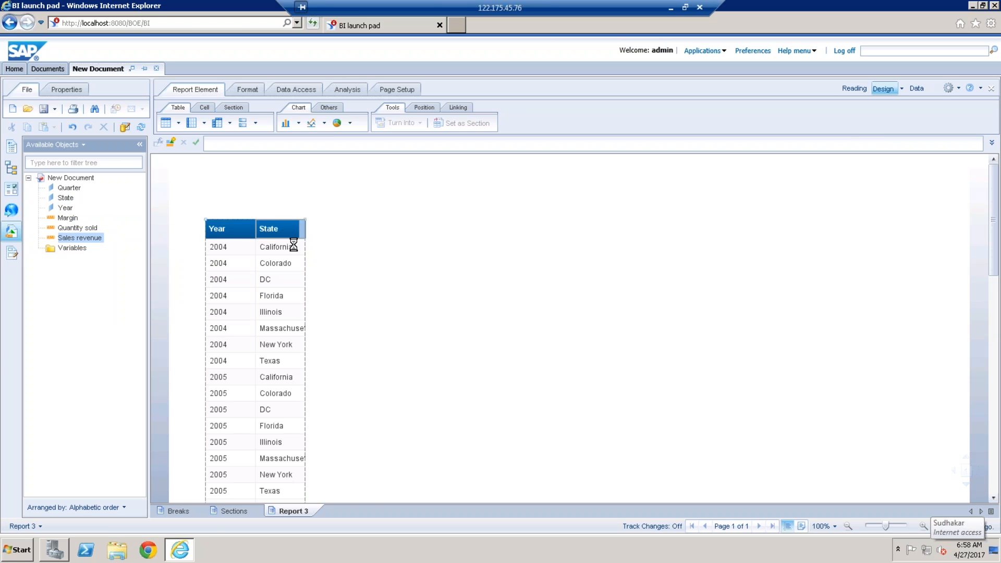
Step: Widen the State and Year columns of the new report's table
{"action": "left_click", "coordinate": [304, 228]}
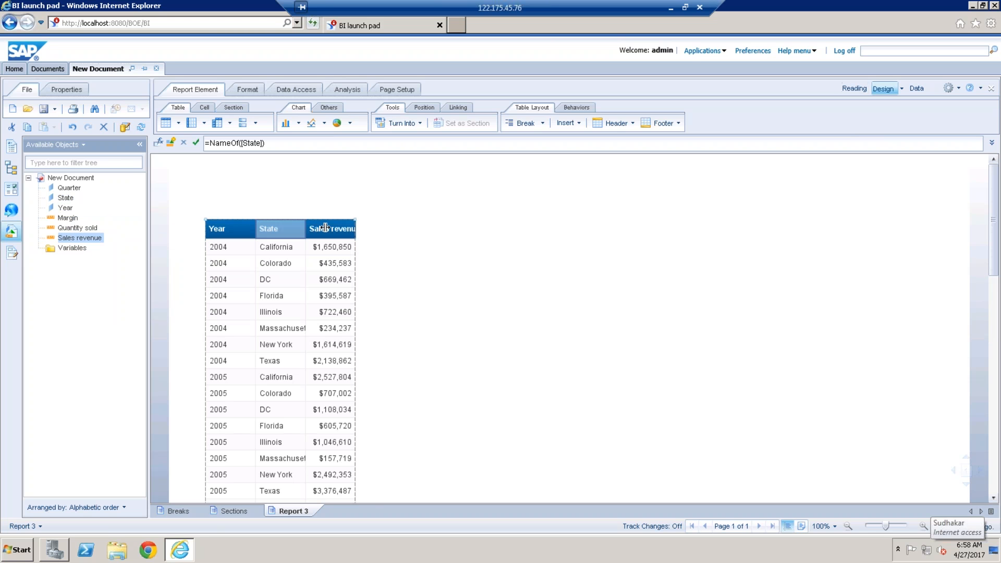
{"action": "left_click_drag", "start_coordinate": [326, 227], "coordinate": [324, 228]}
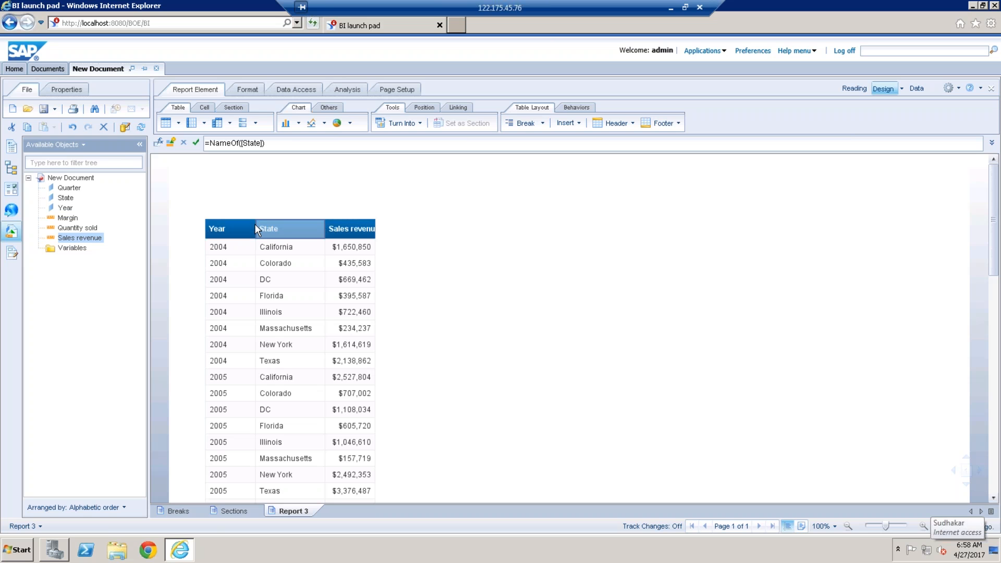
{"action": "left_click_drag", "start_coordinate": [255, 226], "coordinate": [271, 226]}
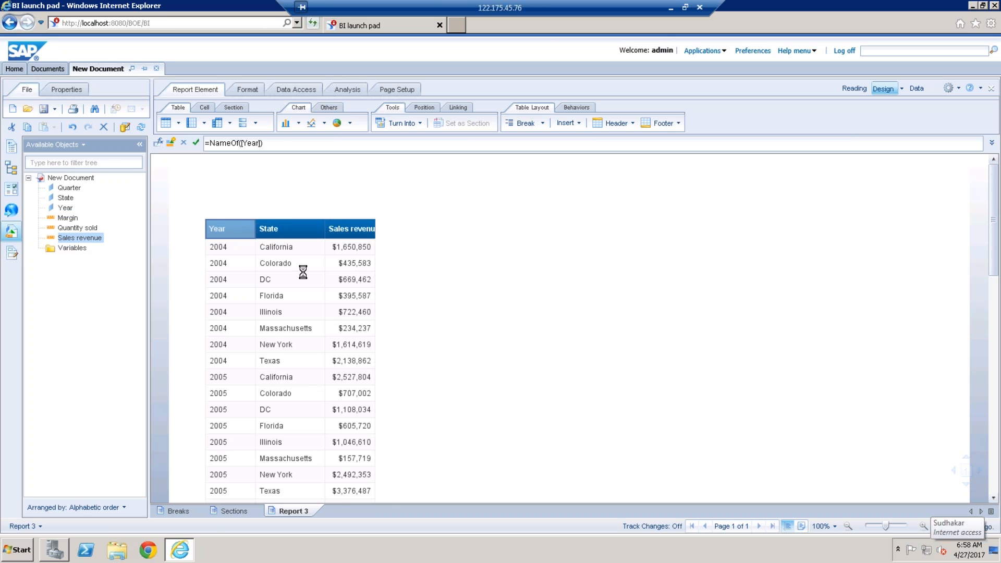
Step: Set the Year column as a section in Report 3 and widen the Sales revenue column to fit its heading
{"action": "right_click", "coordinate": [253, 287]}
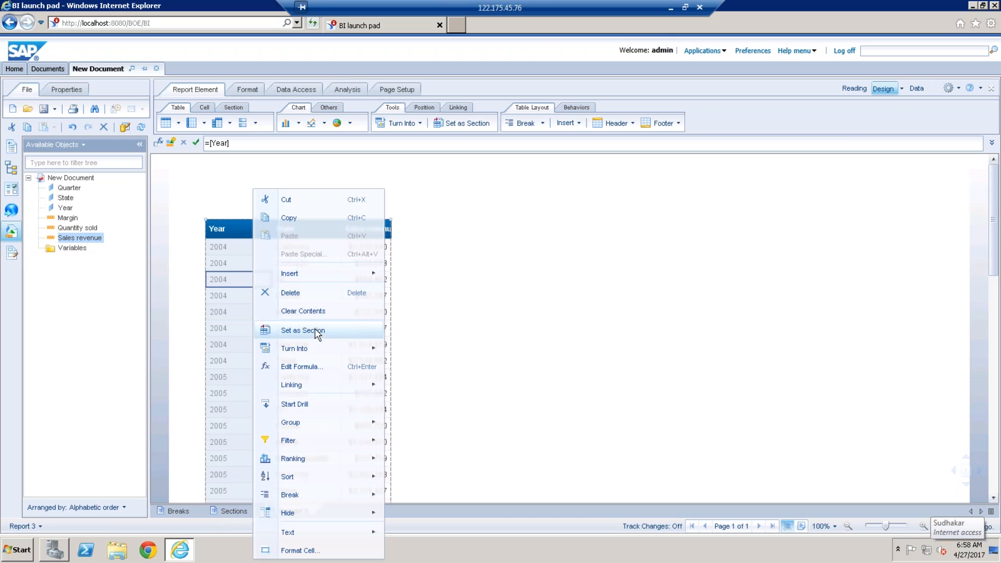
{"action": "left_click", "coordinate": [320, 332]}
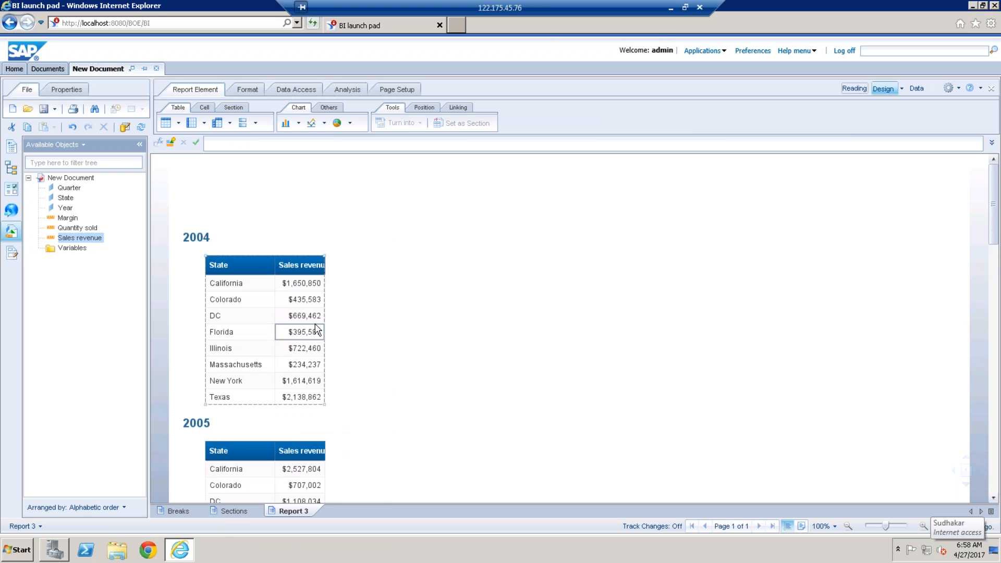
{"action": "left_click_drag", "start_coordinate": [330, 264], "coordinate": [368, 270]}
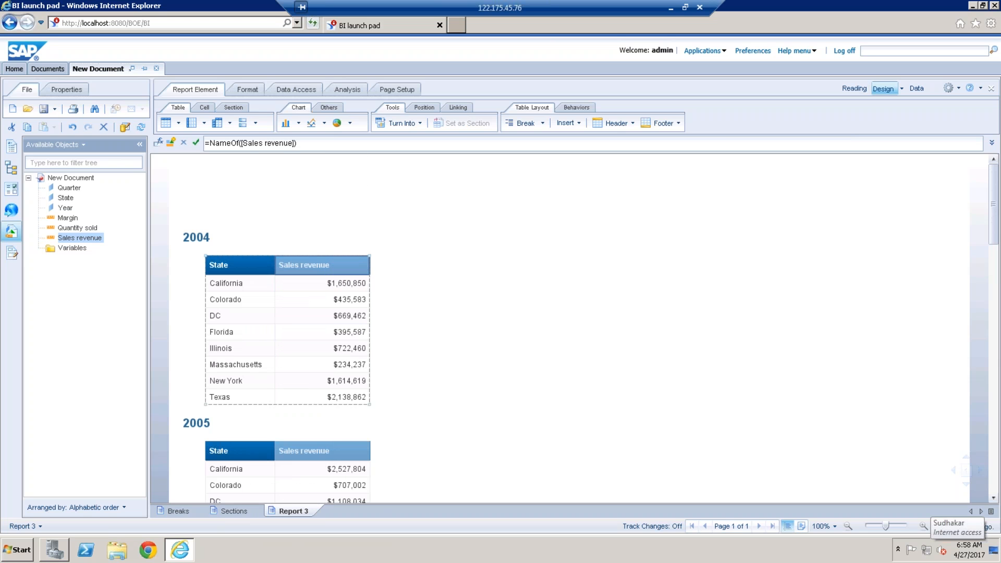
Step: Compare the tables and pie charts of the Sections and Breaks reports, including the 2004 section's heading and chart
{"action": "left_click", "coordinate": [240, 512]}
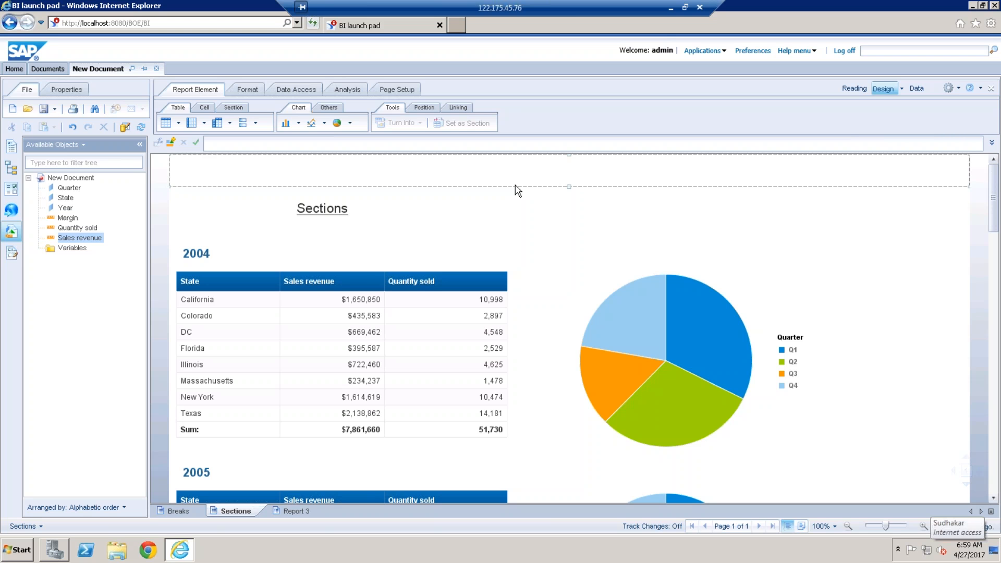
{"action": "left_click", "coordinate": [175, 511]}
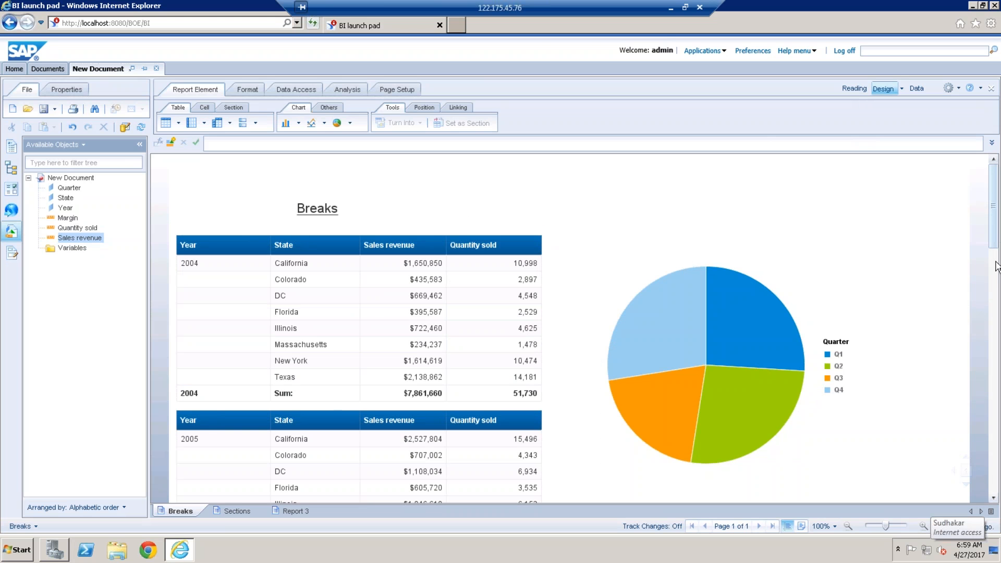
{"action": "left_click_drag", "start_coordinate": [996, 266], "coordinate": [997, 183]}
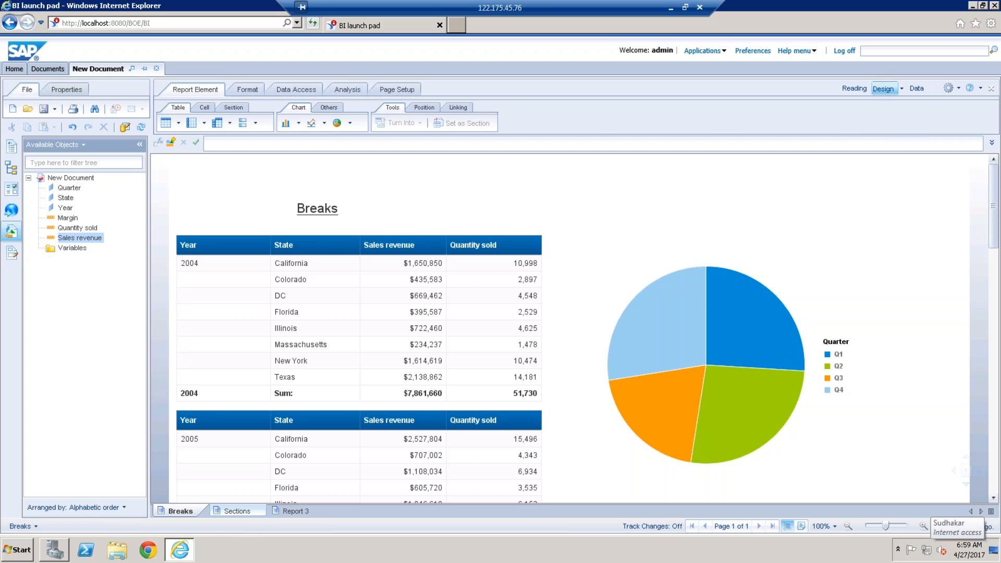
{"action": "left_click", "coordinate": [233, 511]}
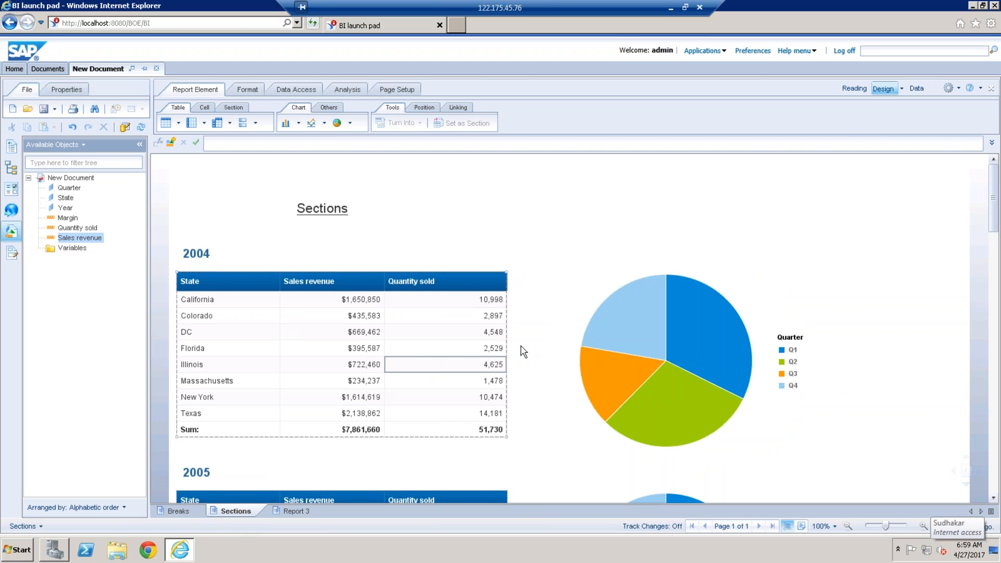
{"action": "left_click", "coordinate": [645, 341]}
{"action": "left_click", "coordinate": [198, 250]}
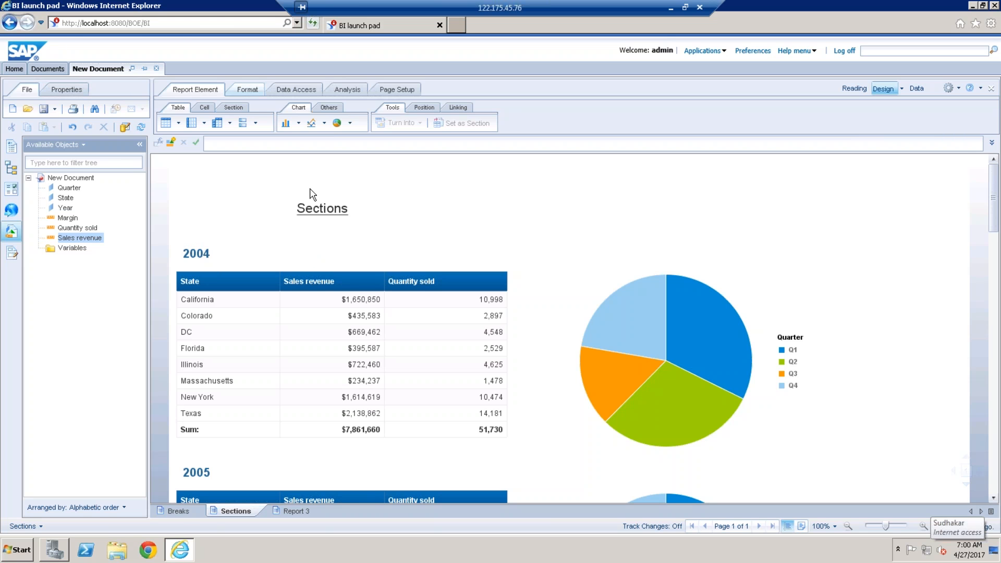
Step: Check the 2004 sales revenue sum in the Breaks report and compare it with the 2004 section of the Sections report
{"action": "left_click", "coordinate": [178, 511]}
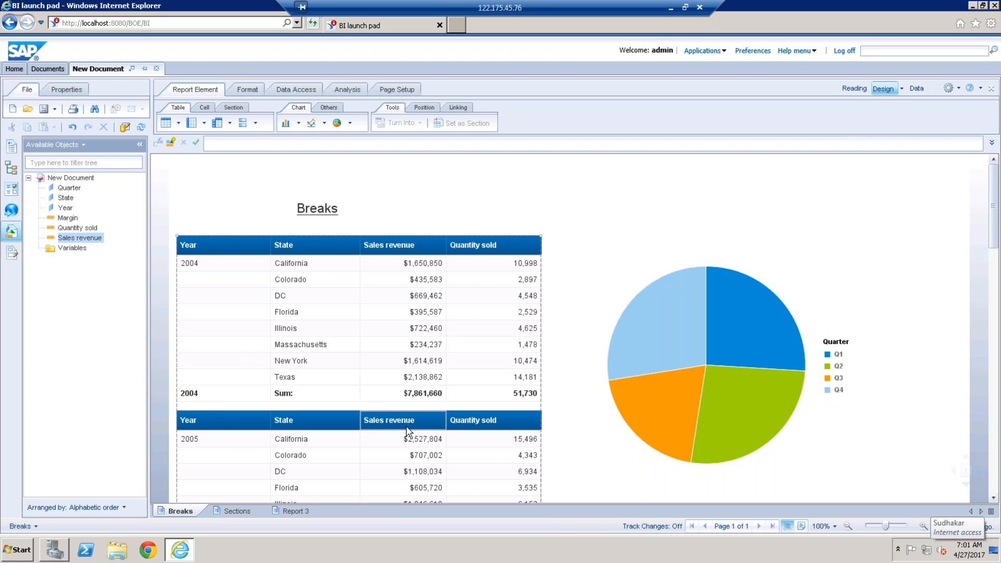
{"action": "left_click", "coordinate": [422, 396]}
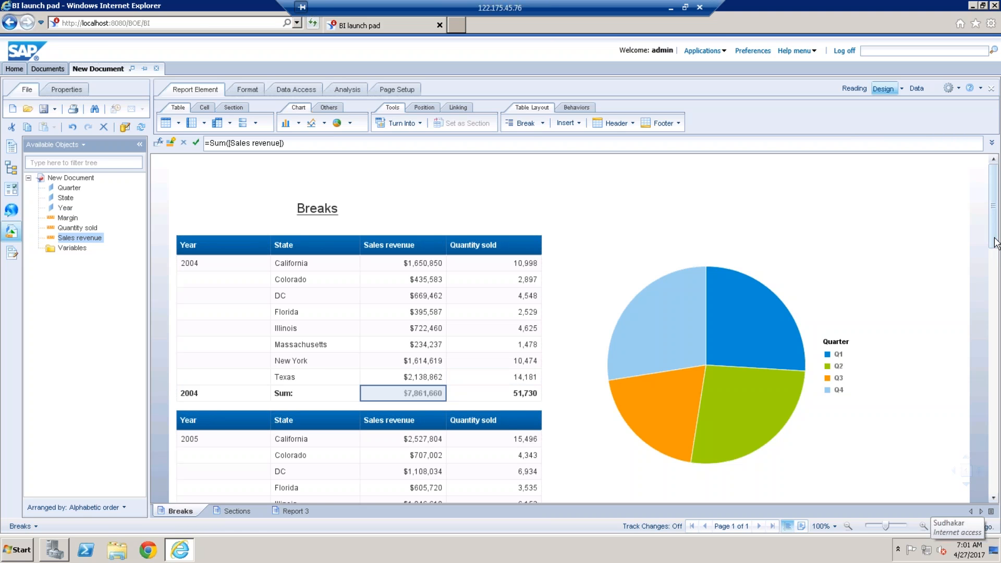
{"action": "left_click_drag", "start_coordinate": [997, 244], "coordinate": [996, 196]}
{"action": "left_click", "coordinate": [248, 515]}
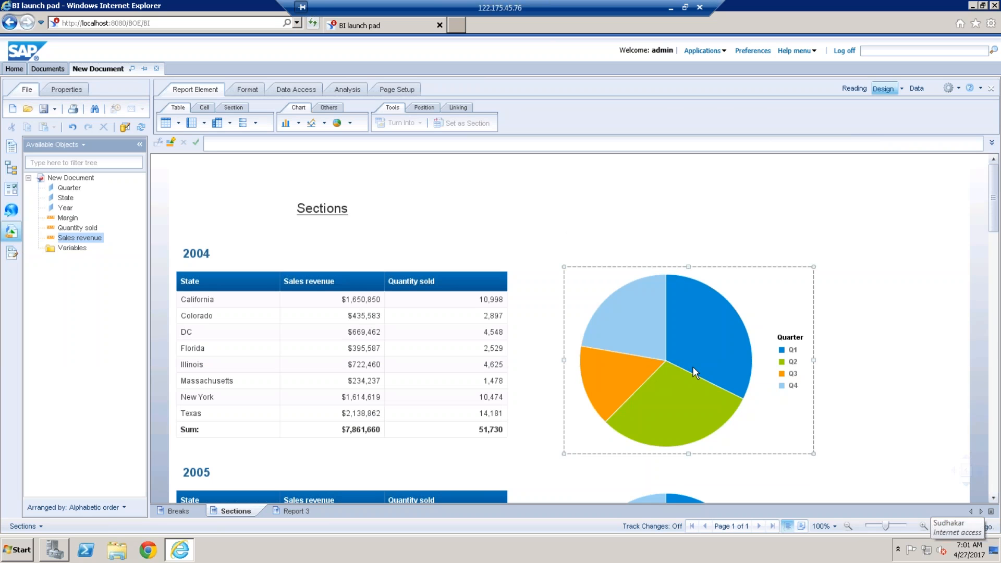
{"action": "mouse_move", "coordinate": [600, 313]}
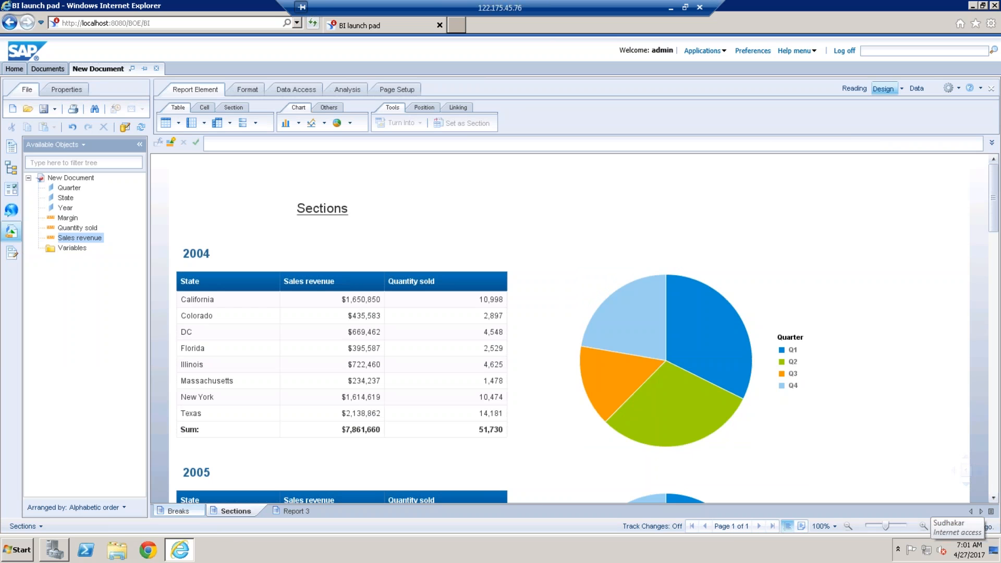
{"action": "left_click", "coordinate": [178, 511]}
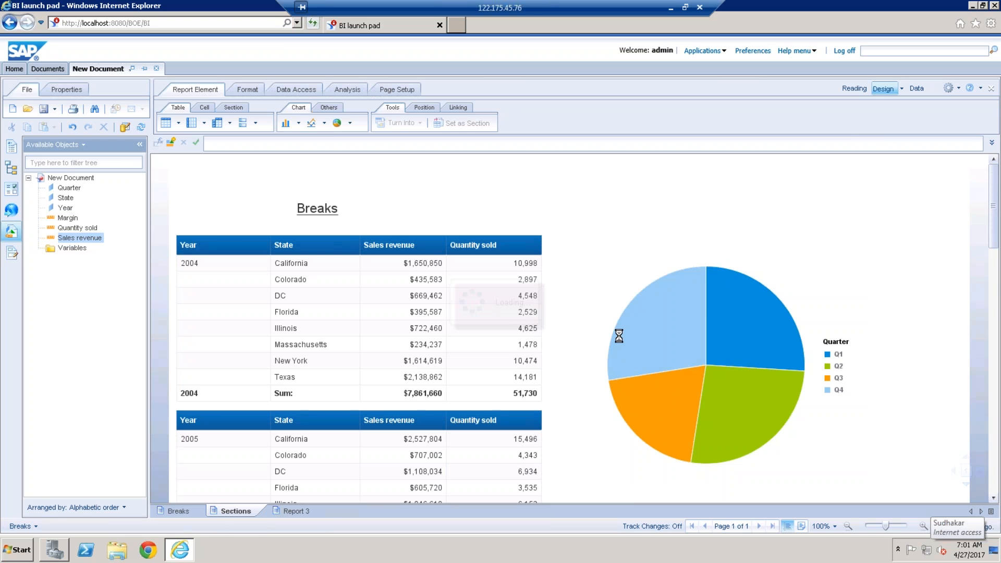
Step: Display the Report Map, expand Report 3 and go to its 2015 section
{"action": "left_click", "coordinate": [19, 174]}
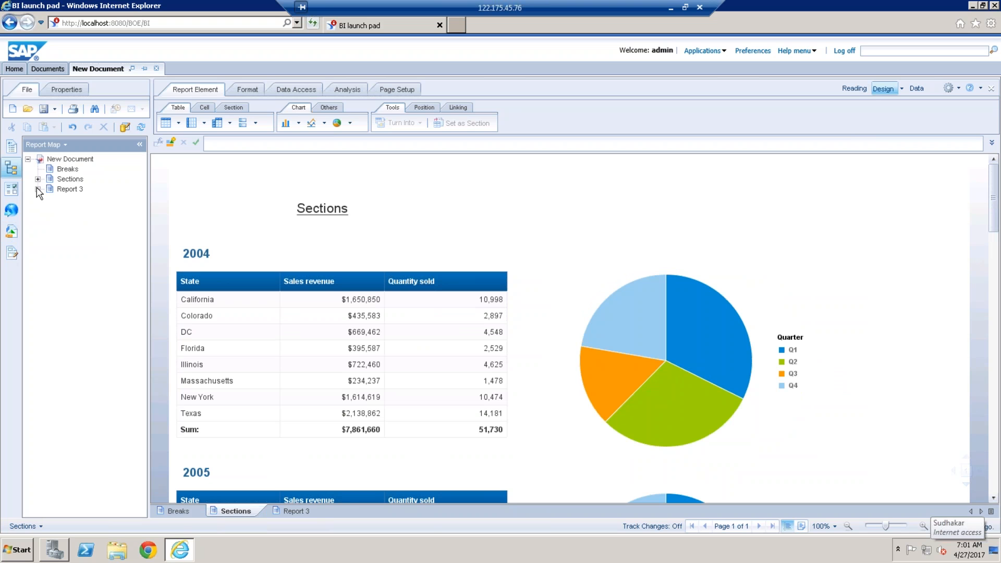
{"action": "left_click", "coordinate": [37, 189]}
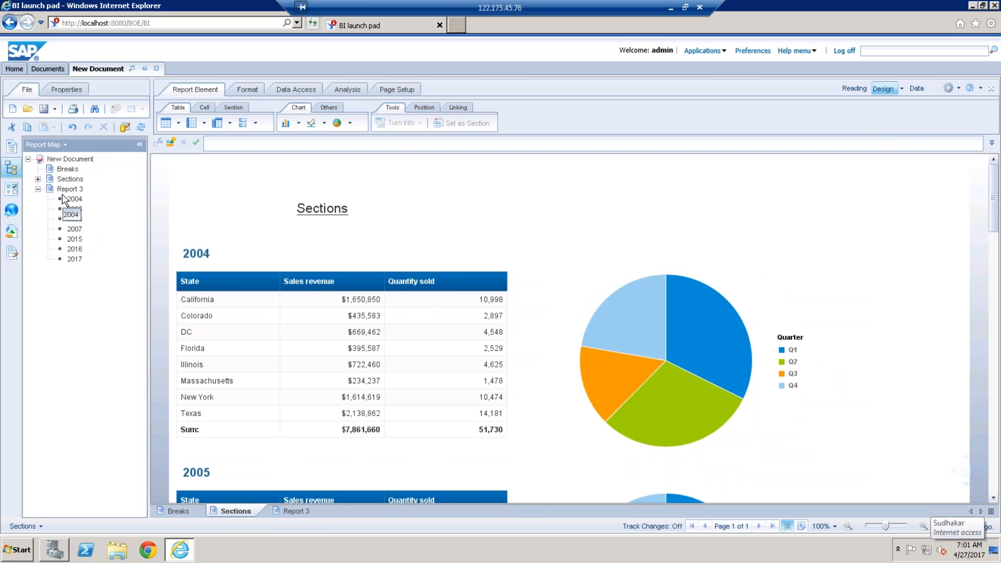
{"action": "left_click", "coordinate": [75, 239]}
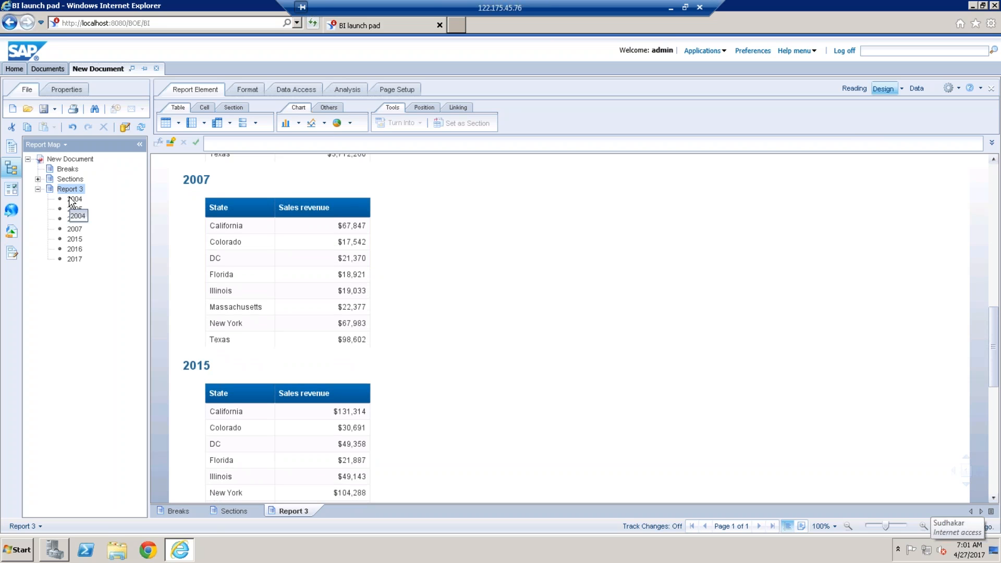
Step: Delete Report 3 from the document
{"action": "left_click", "coordinate": [255, 495]}
{"action": "right_click", "coordinate": [288, 511]}
{"action": "left_click", "coordinate": [339, 494]}
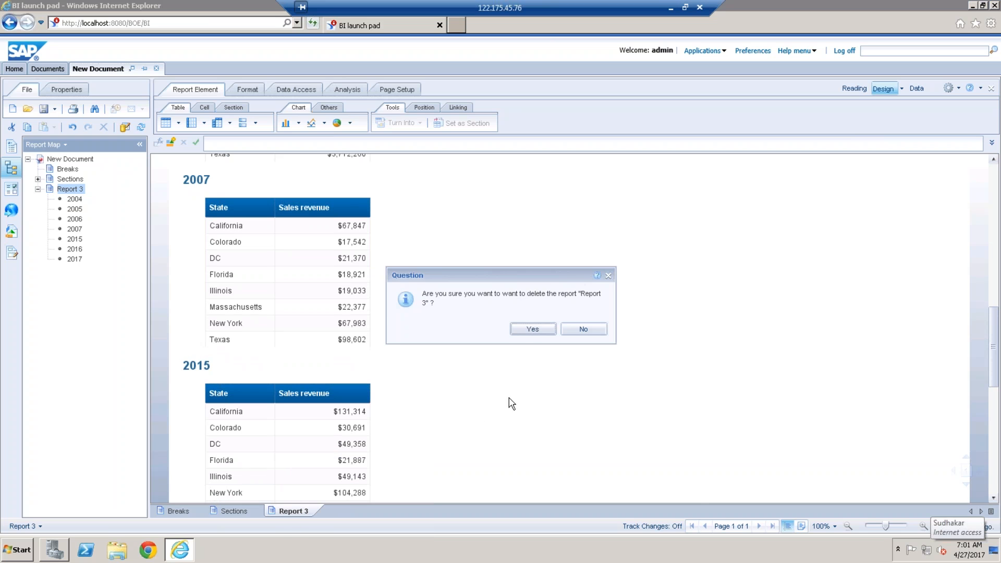
{"action": "left_click", "coordinate": [531, 329]}
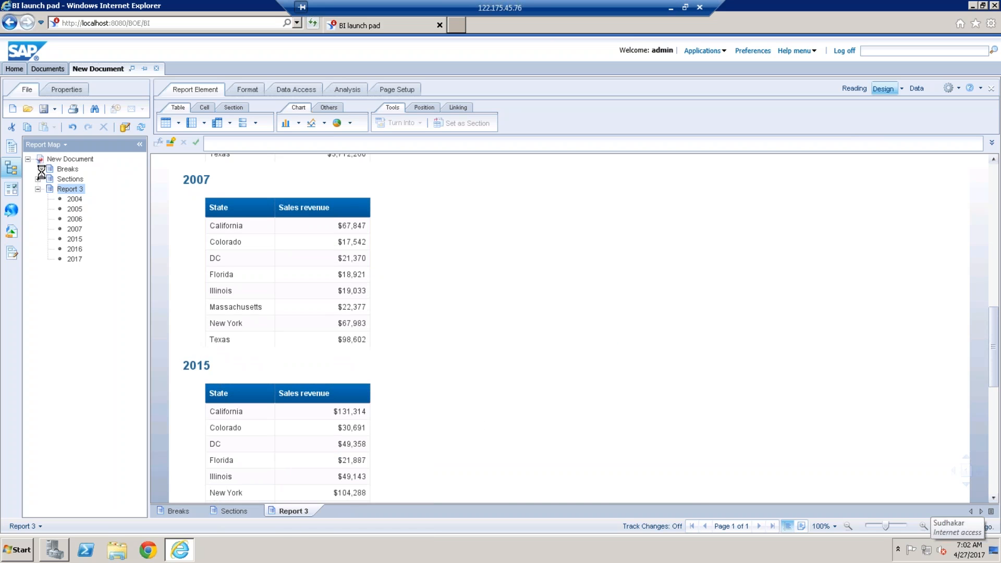
Step: Navigate the Sections report's 2015, 2017 and 2004 entries through the Report Map, and compare with the Breaks report
{"action": "left_click", "coordinate": [39, 179]}
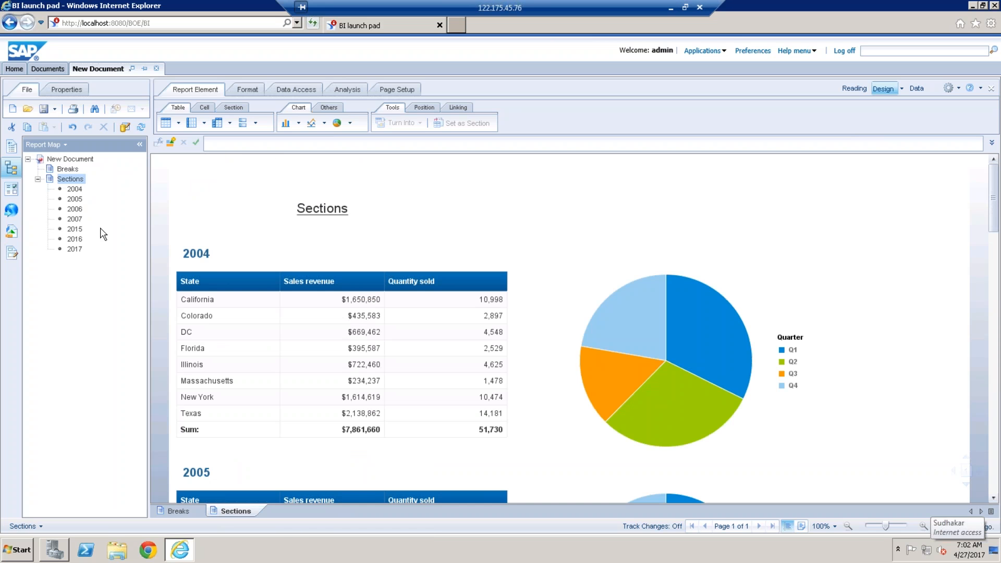
{"action": "left_click", "coordinate": [74, 229]}
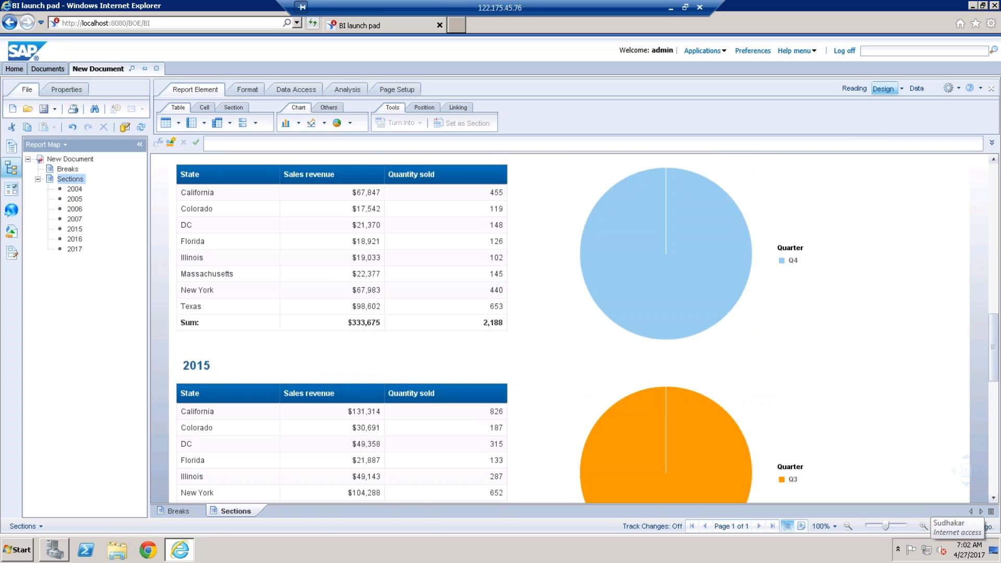
{"action": "left_click", "coordinate": [74, 249]}
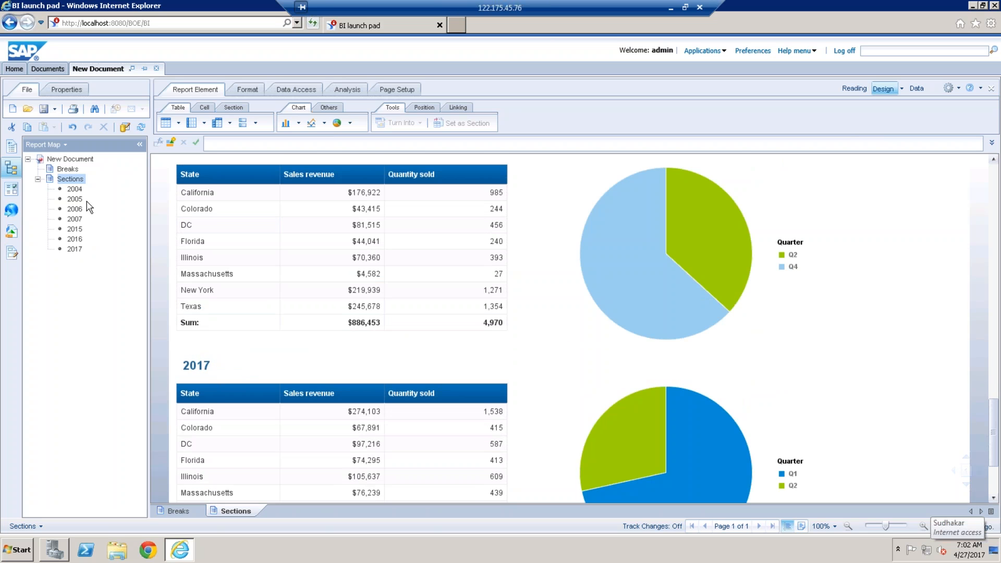
{"action": "left_click", "coordinate": [75, 188]}
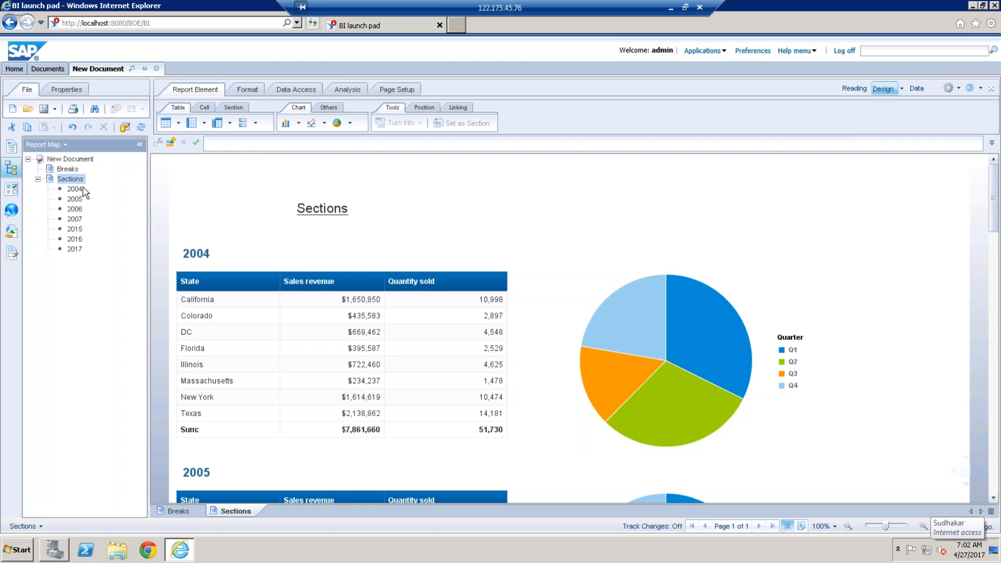
{"action": "left_click", "coordinate": [67, 169]}
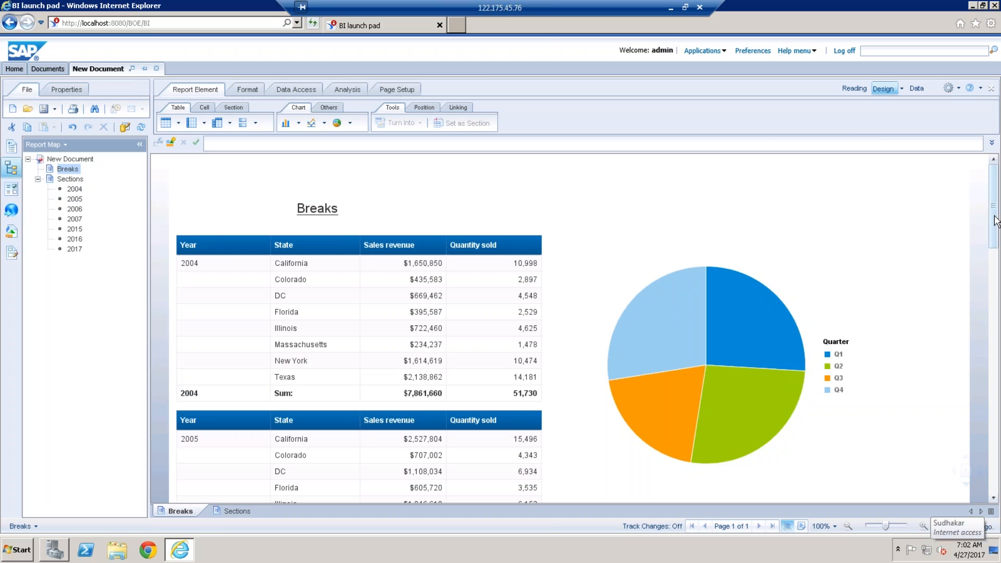
{"action": "left_click_drag", "start_coordinate": [997, 221], "coordinate": [908, 191]}
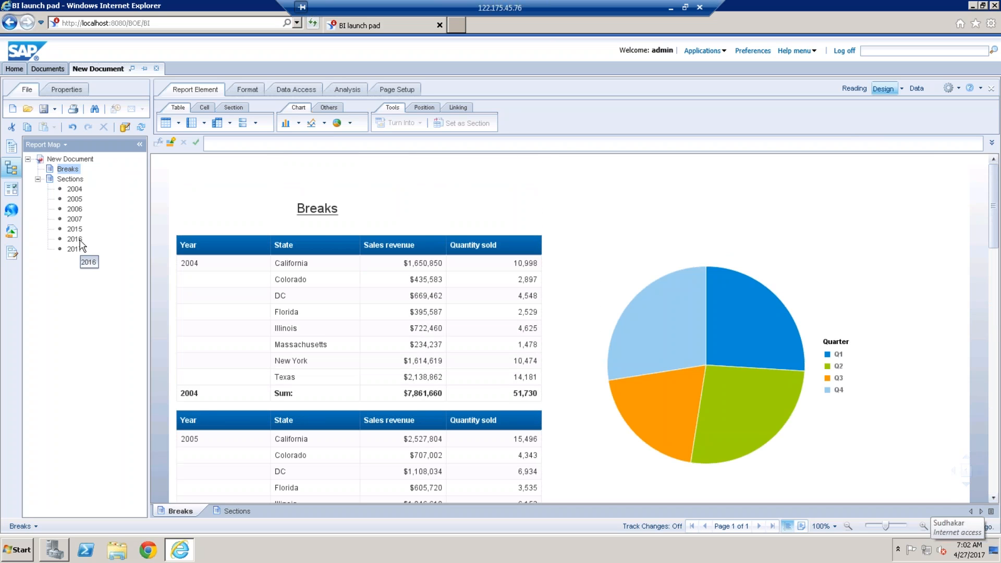
Step: Navigate to the 2016, 2007 and 2017 sections of the Sections report through the Report Map
{"action": "left_click", "coordinate": [70, 179]}
{"action": "left_click", "coordinate": [75, 219]}
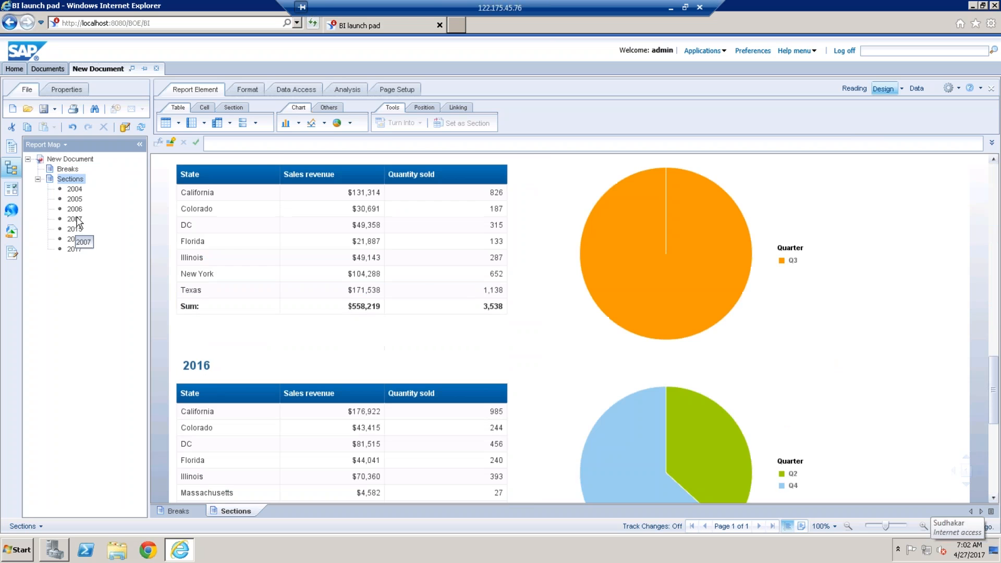
{"action": "left_click", "coordinate": [77, 210]}
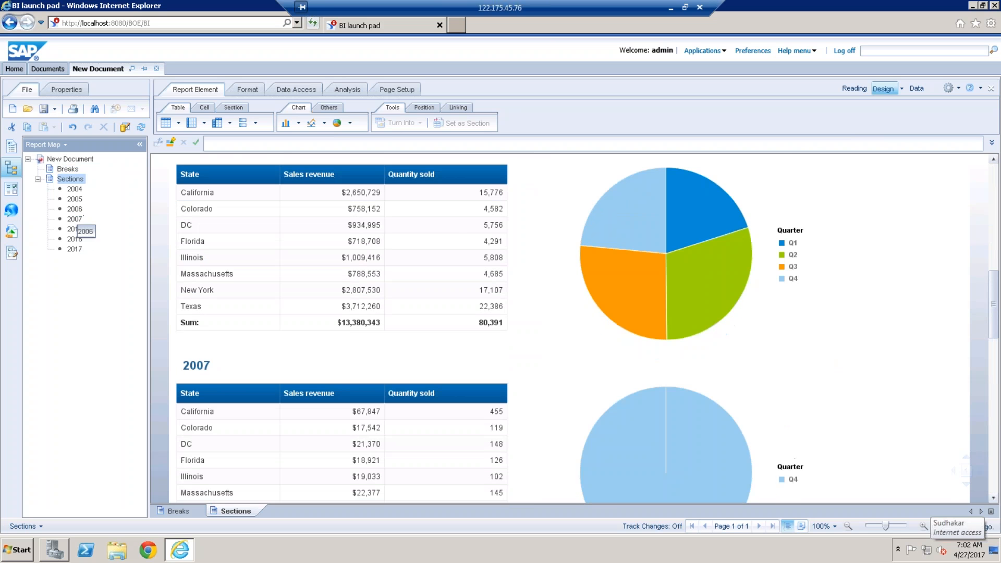
{"action": "left_click", "coordinate": [74, 249]}
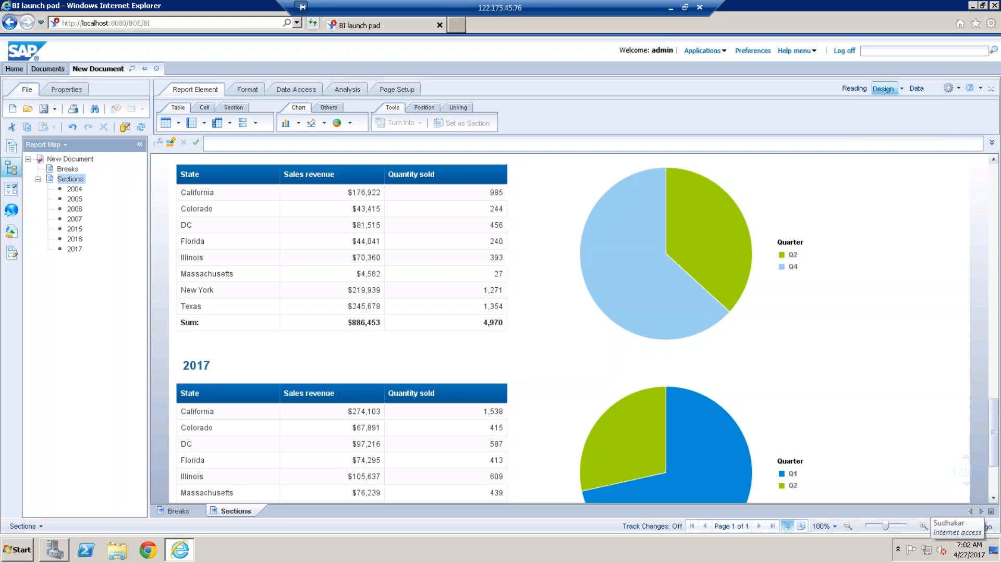
{"action": "left_click", "coordinate": [806, 318]}
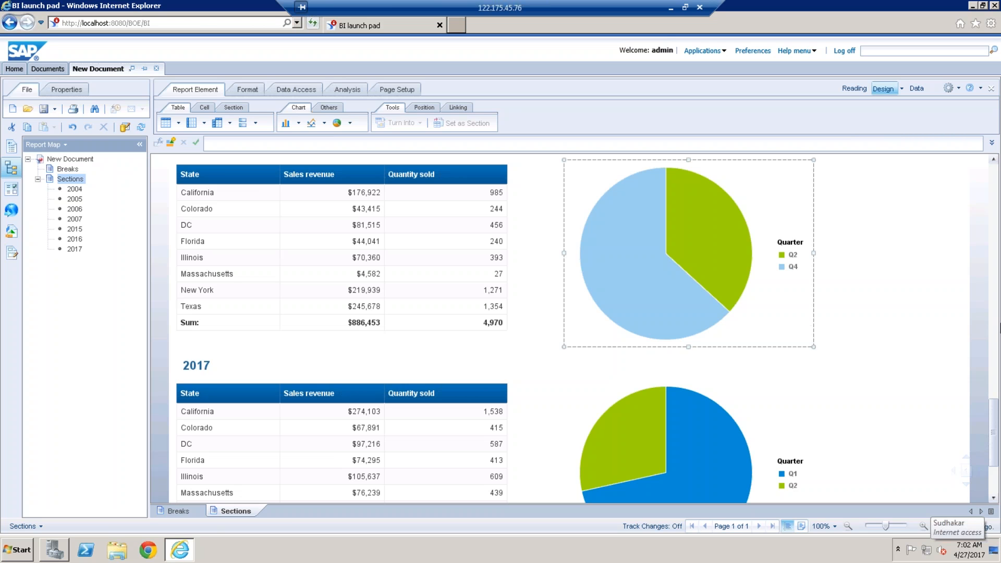
Step: Select the 2004 section in the Sections report and open its Format Section settings
{"action": "left_click_drag", "start_coordinate": [996, 422], "coordinate": [995, 172]}
{"action": "left_click", "coordinate": [338, 249]}
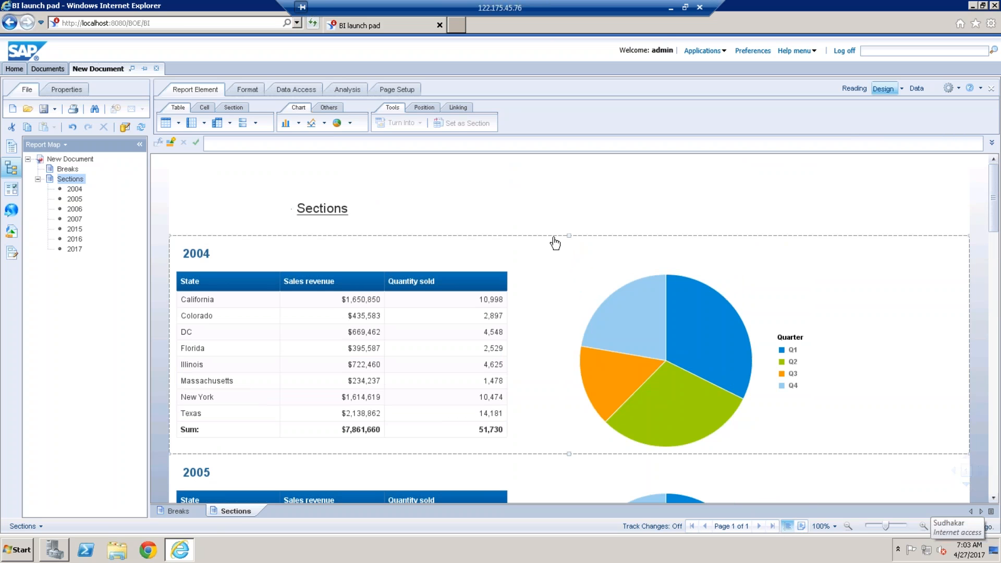
{"action": "left_click", "coordinate": [554, 243]}
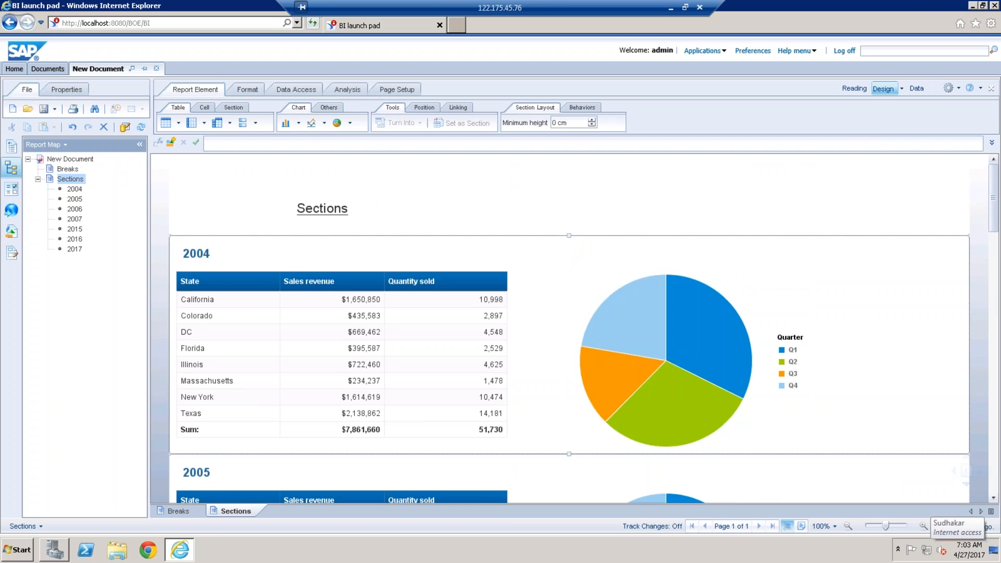
{"action": "right_click", "coordinate": [555, 243]}
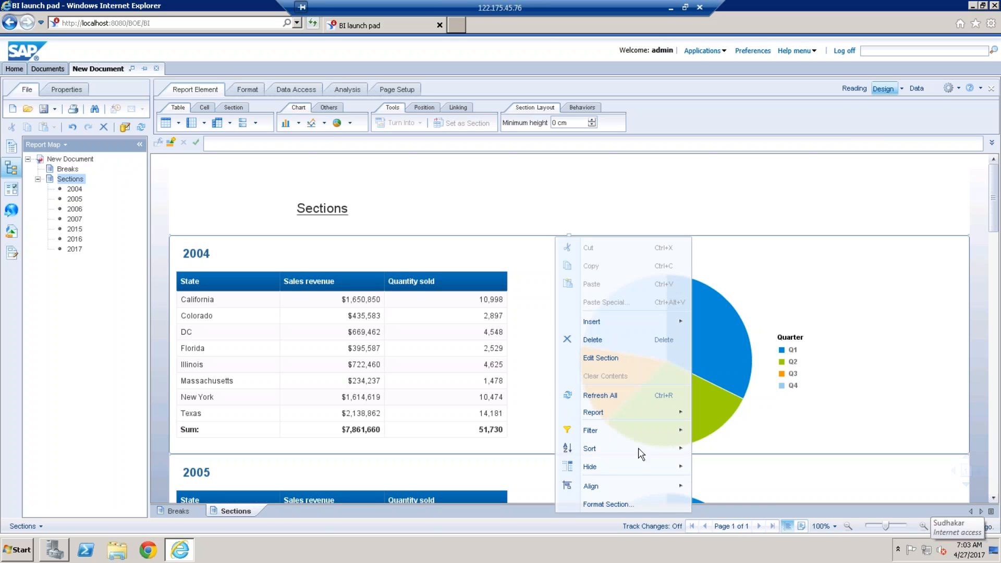
{"action": "left_click", "coordinate": [607, 505]}
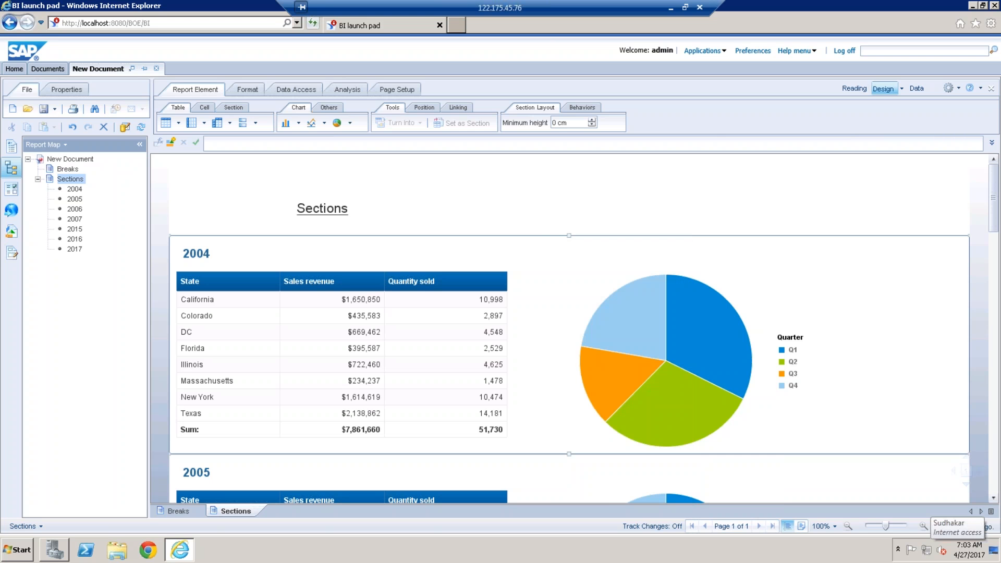